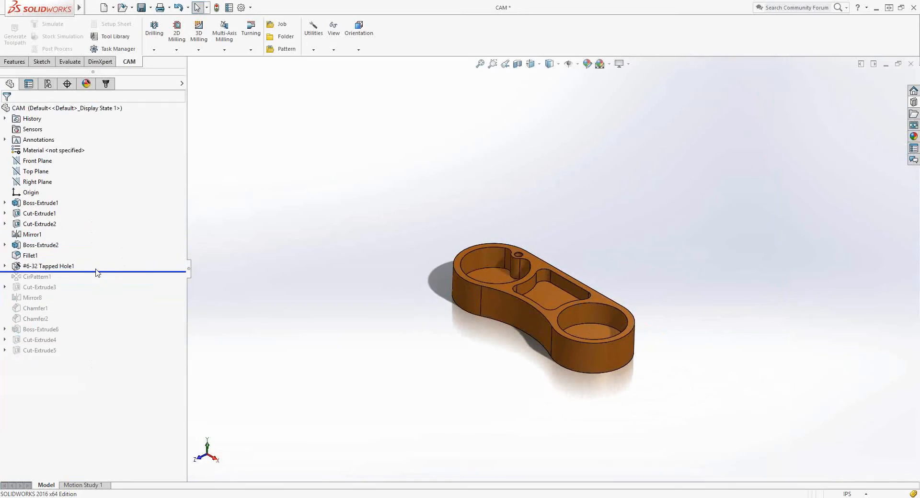
Roll the feature history forward past CirPattern1 and on to the end of the feature tree.
left_click_drag(97, 271, 94, 281)
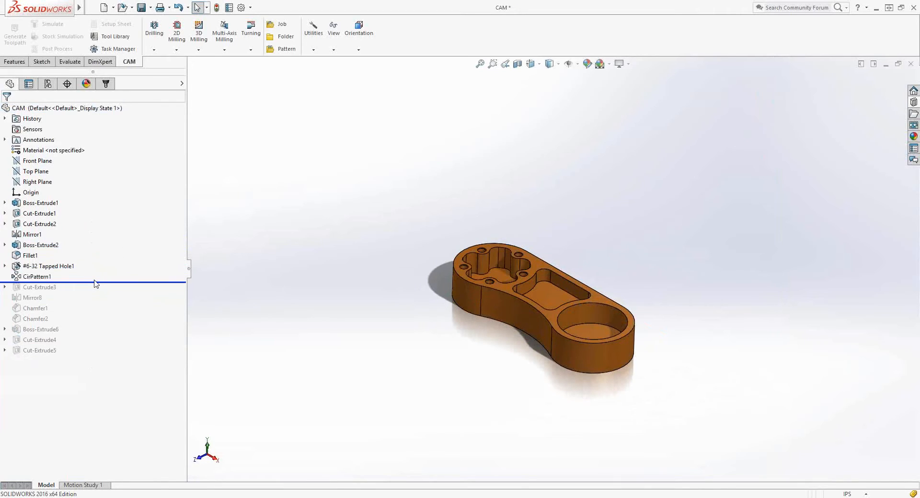
left_click_drag(101, 284, 88, 355)
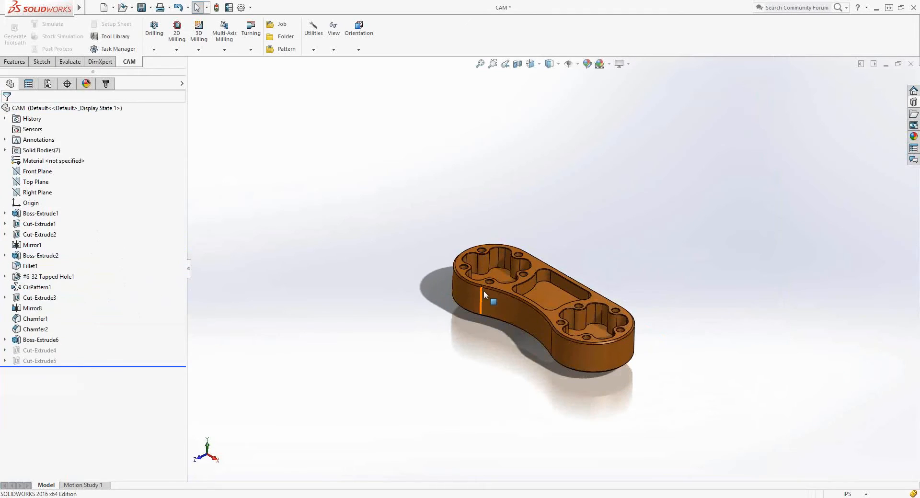
middle_click_drag(496, 292, 551, 365)
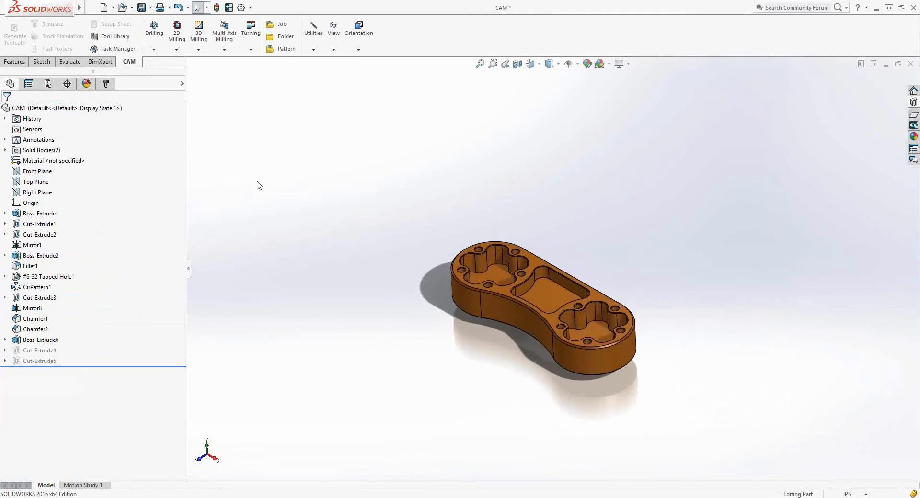
Switch to Autodesk Inventor and start opening a file, browsing to the Documents folder.
mouse_move(80, 7)
left_click(108, 8)
left_click(561, 199)
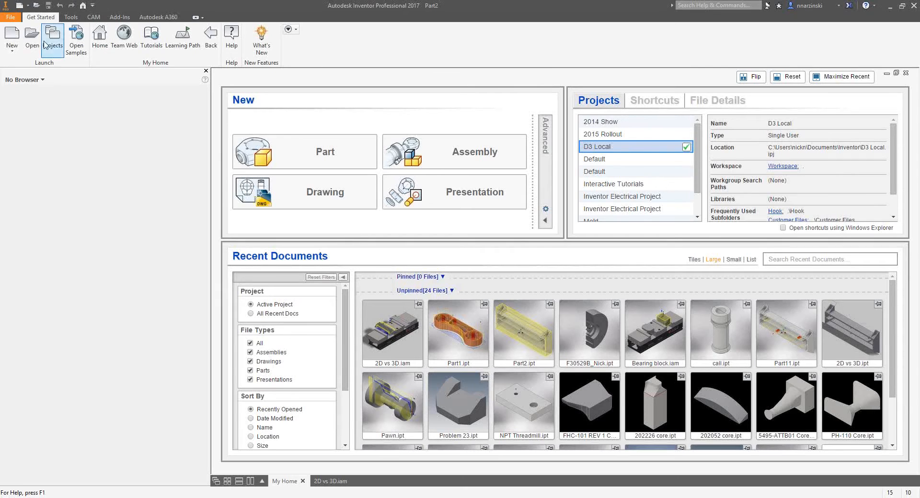
left_click(32, 40)
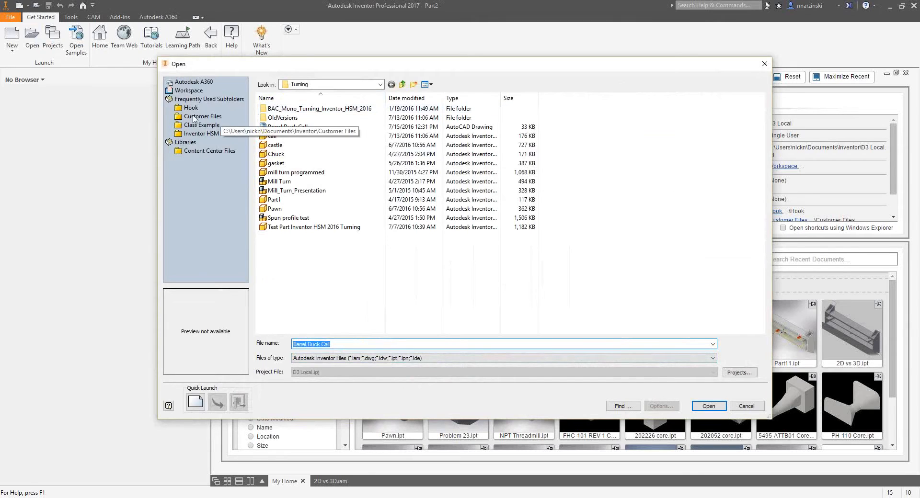
left_click(197, 134)
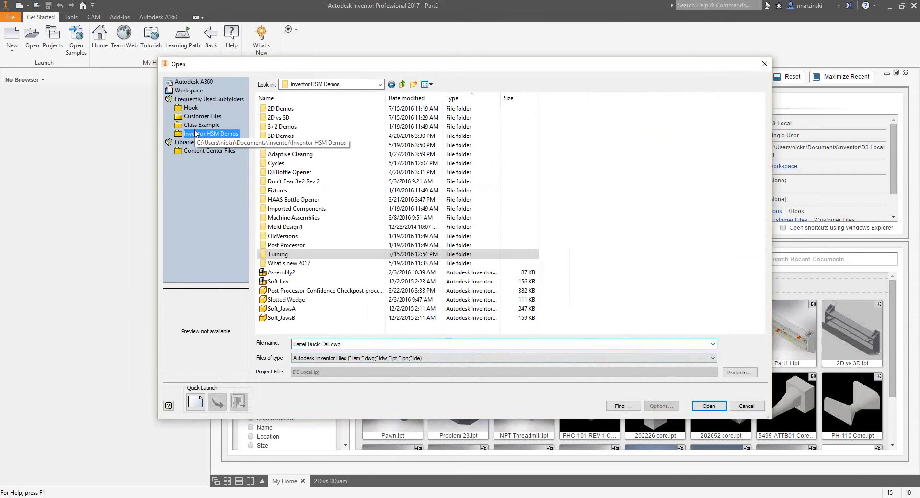
left_click(314, 85)
left_click(317, 143)
left_click(318, 86)
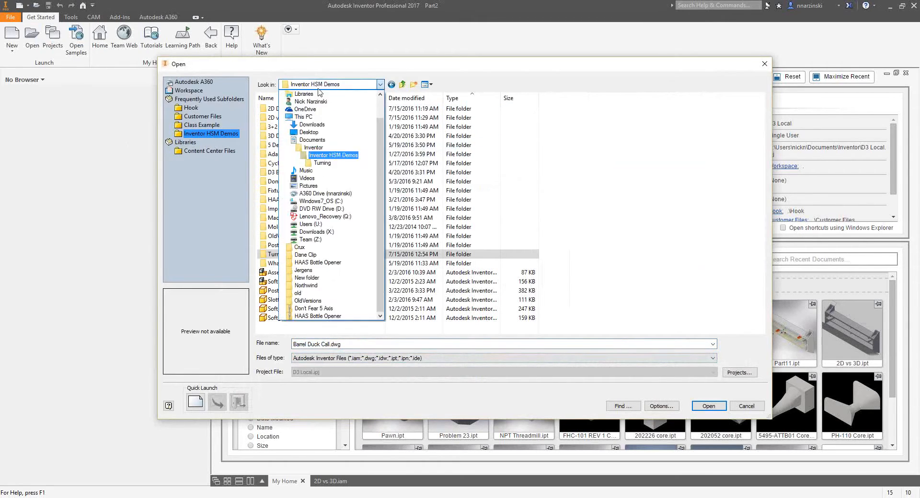
left_click(312, 140)
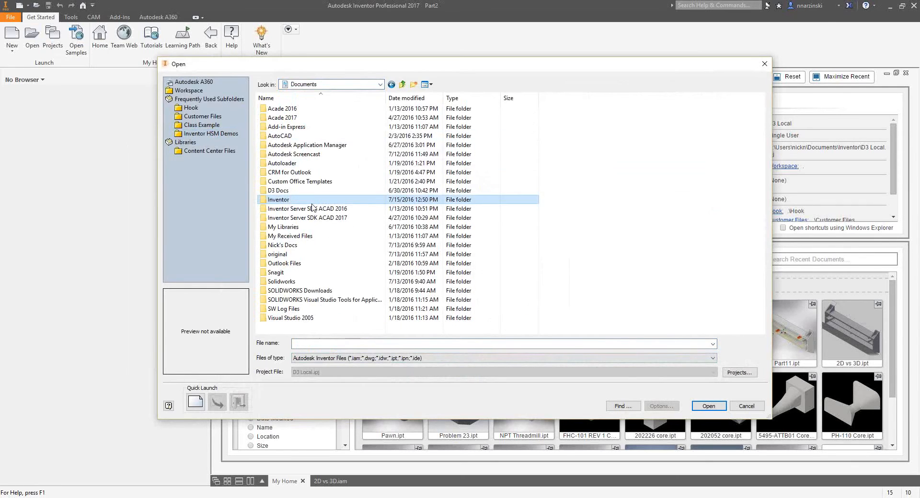
Browse into the Solidworks folder, its HSMWorks 2016 old subfolder and 2D Machining.
key("s")
key("Down")
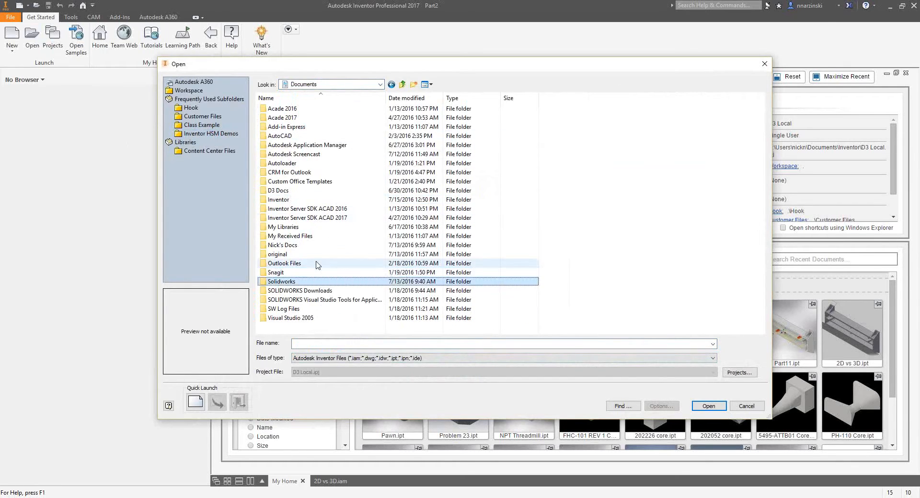
key("Return")
double_click(317, 145)
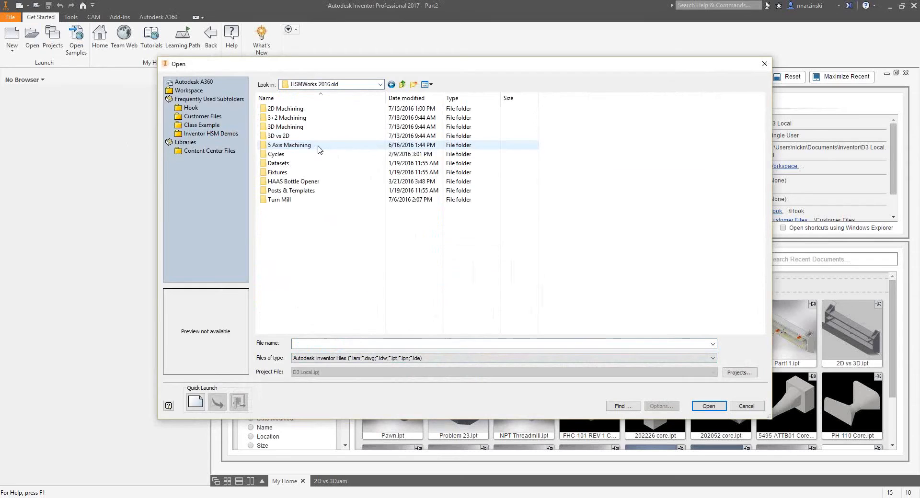
double_click(290, 108)
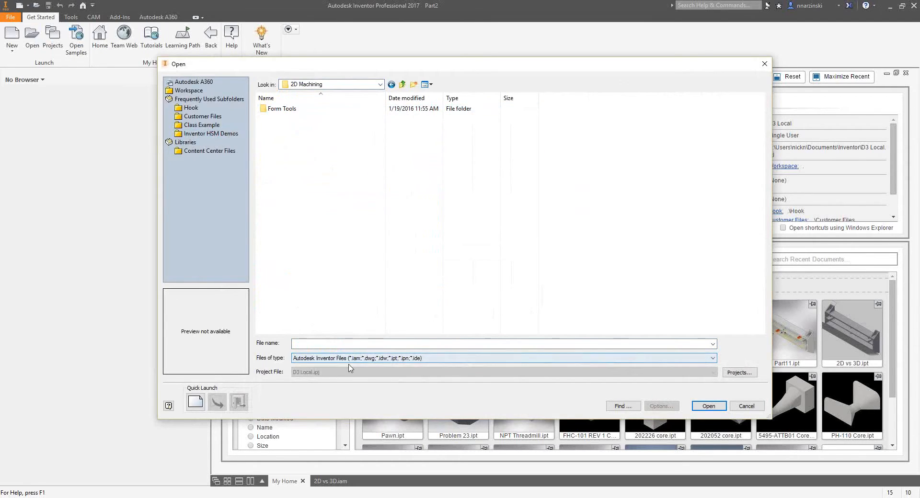
Filter for SolidWorks files, open the CAM part and import it as a reference model in inches.
left_click(311, 365)
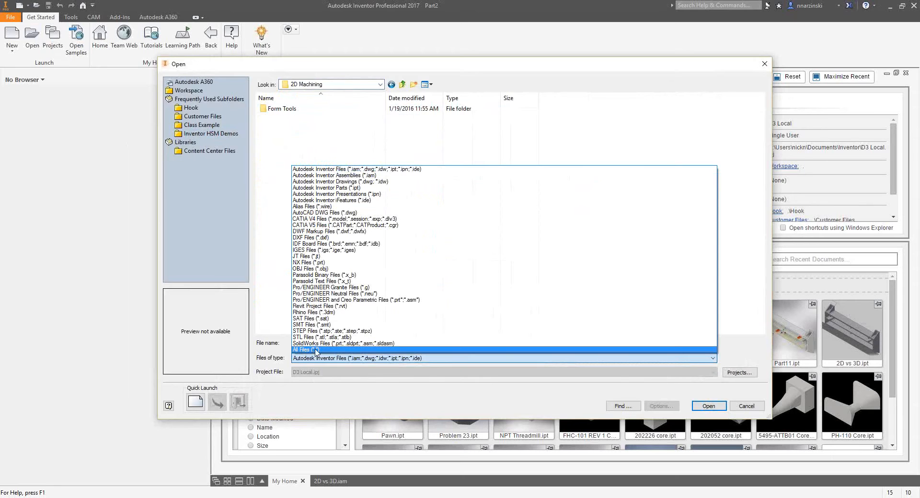
left_click(319, 344)
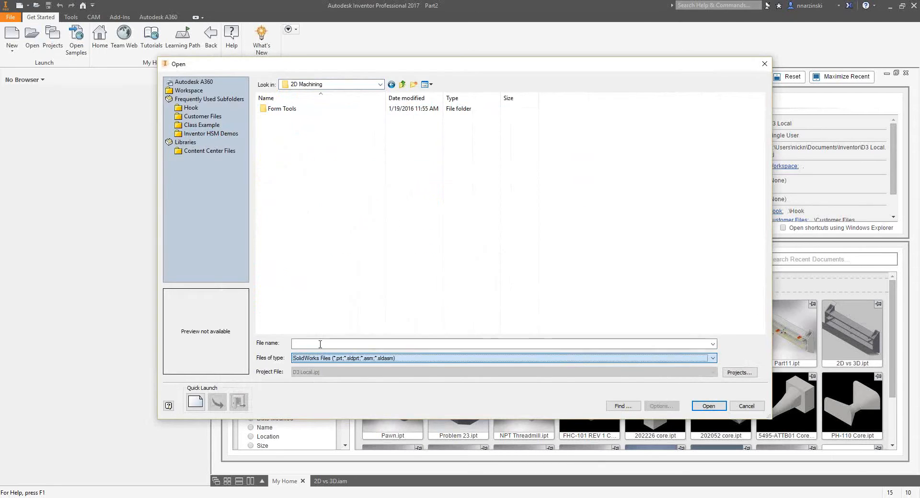
left_click(275, 118)
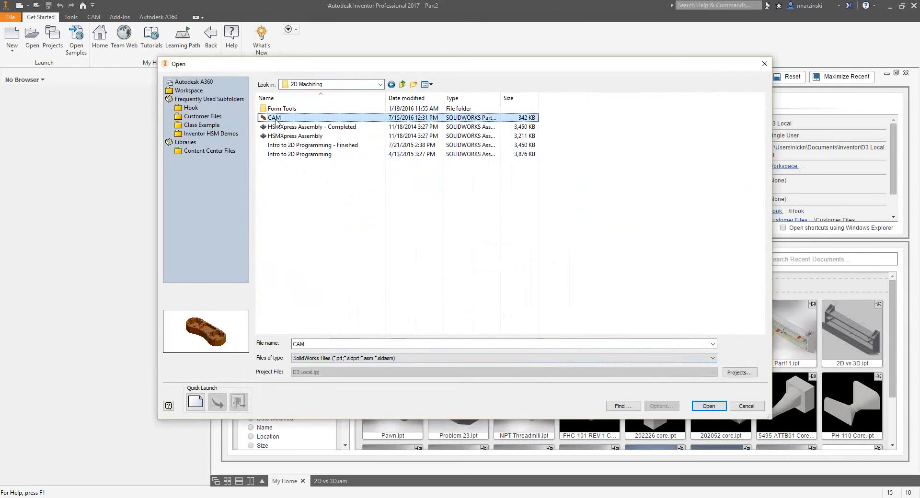
left_click(721, 408)
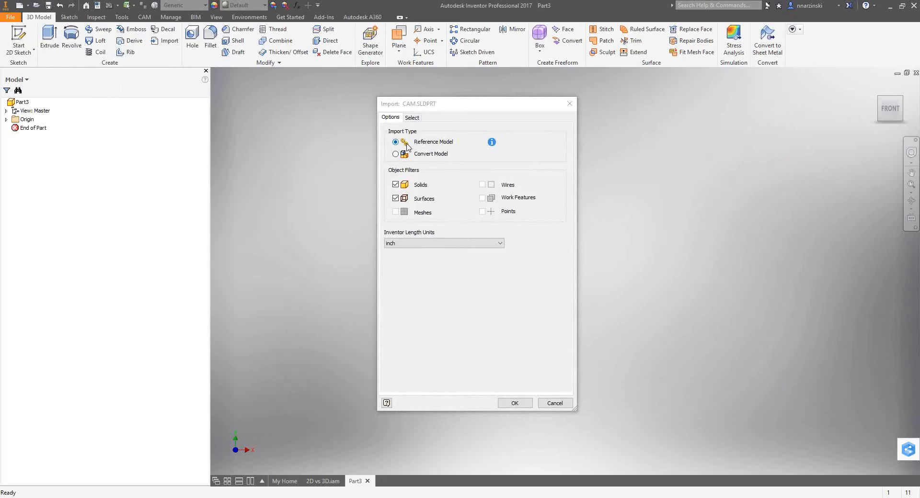
left_click(515, 403)
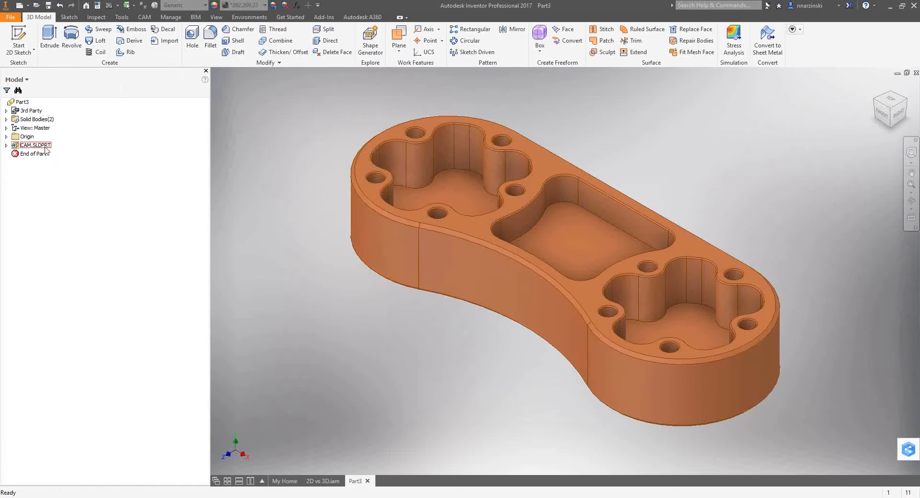
Expand the imported CAM.SLDPRT and the solid bodies, and make the hidden STOCK body visible.
left_click(7, 145)
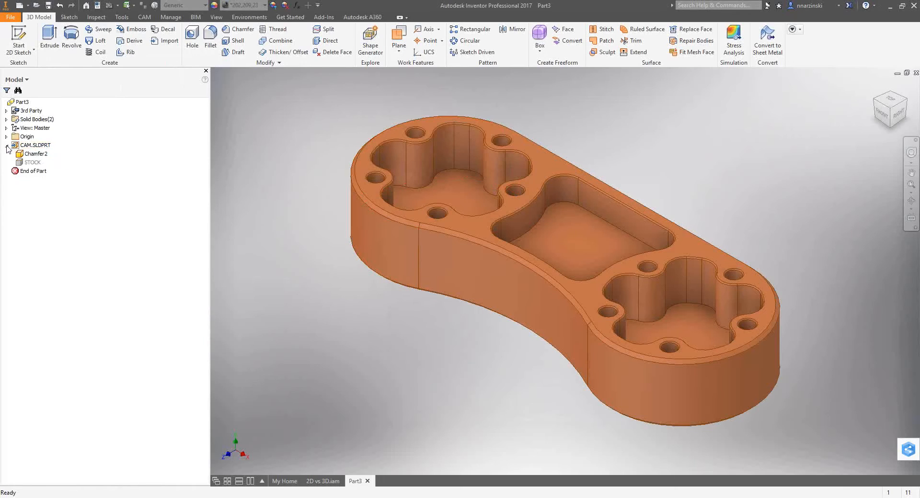
left_click(32, 162)
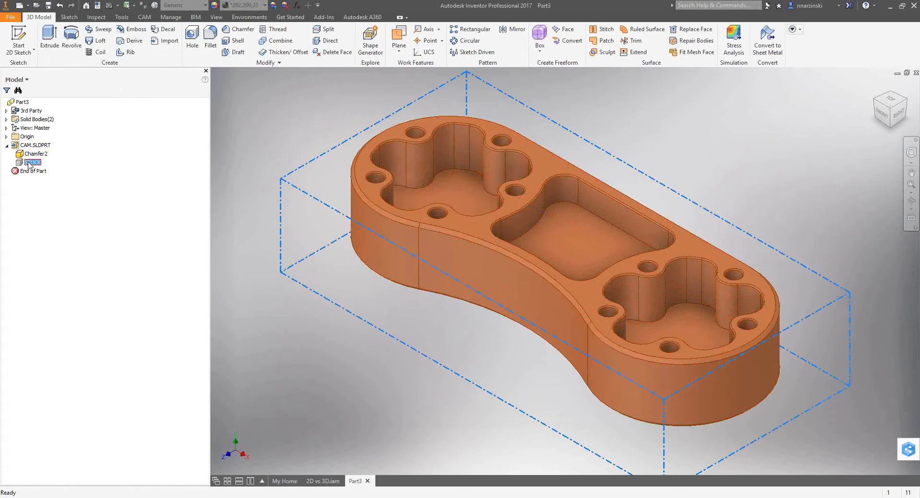
right_click(32, 163)
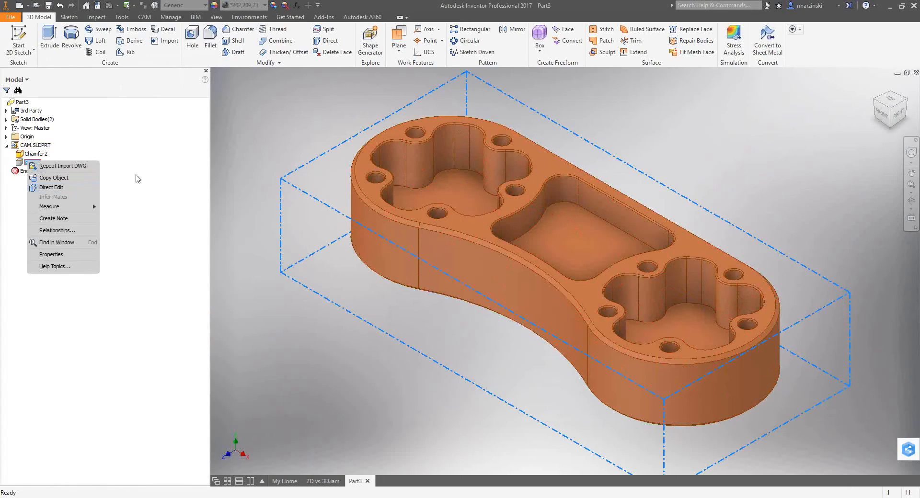
left_click(137, 175)
left_click(6, 120)
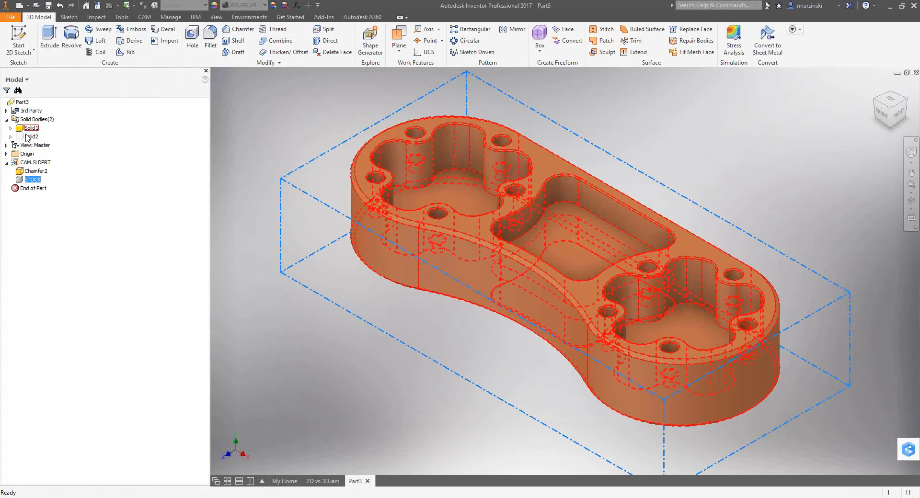
right_click(28, 128)
left_click(129, 186)
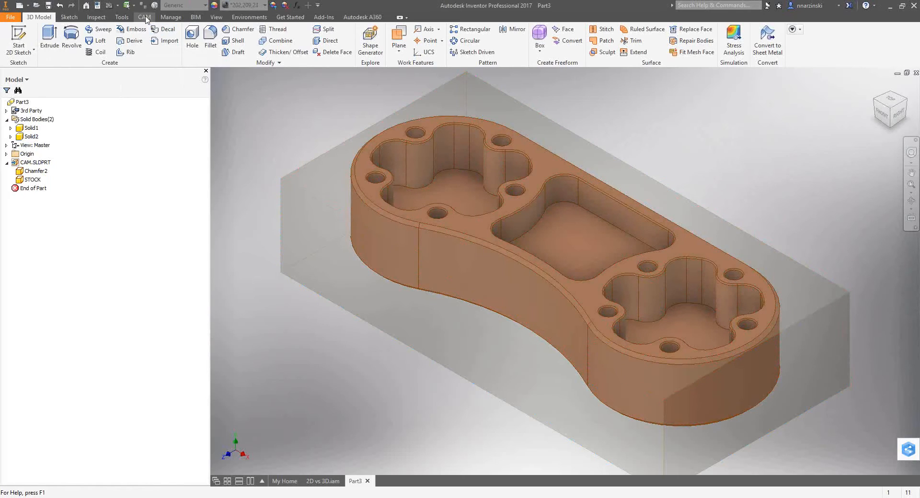
Bring up the CAM tools and hide the stock body Solid2, leaving only the part shown.
left_click(146, 18)
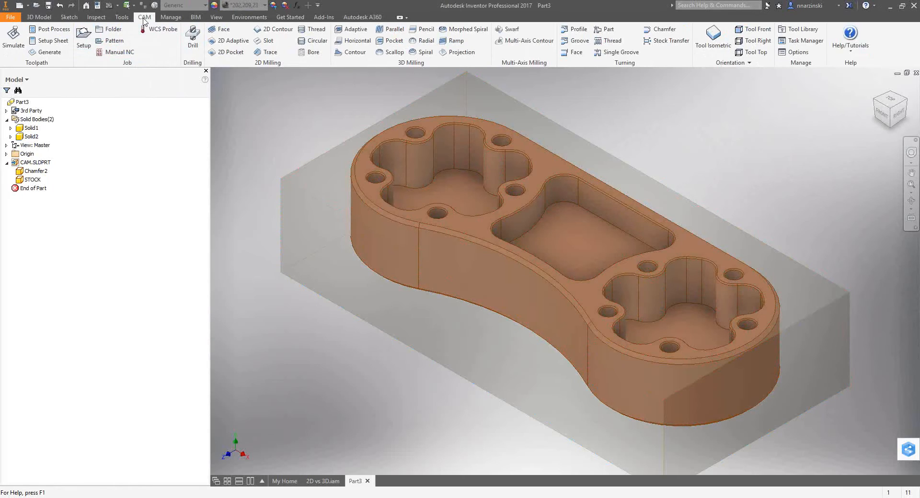
left_click(20, 137)
right_click(20, 137)
left_click(53, 178)
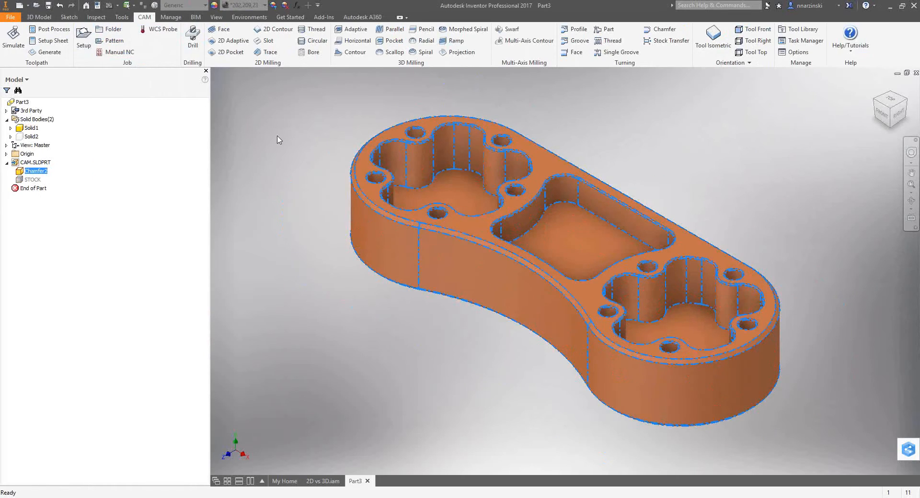
left_click(307, 143)
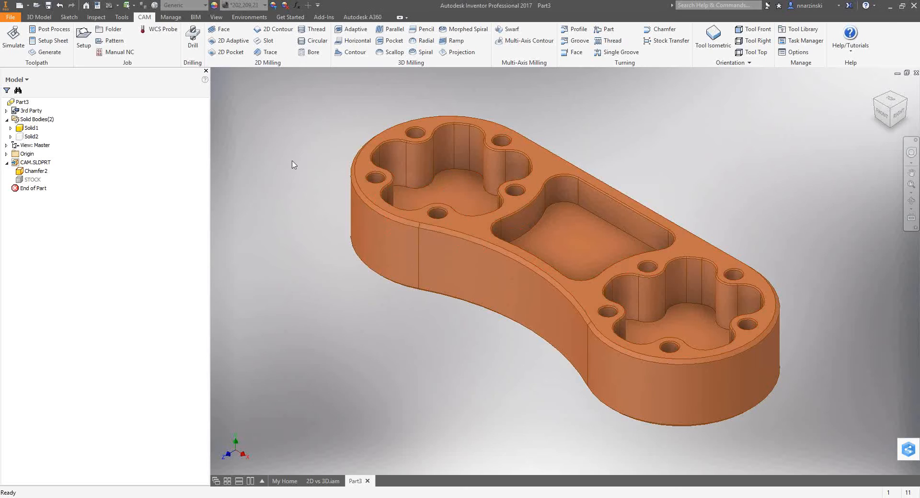
Create a milling setup, clear its model selection and pick the part's solid body as the model.
left_click(88, 50)
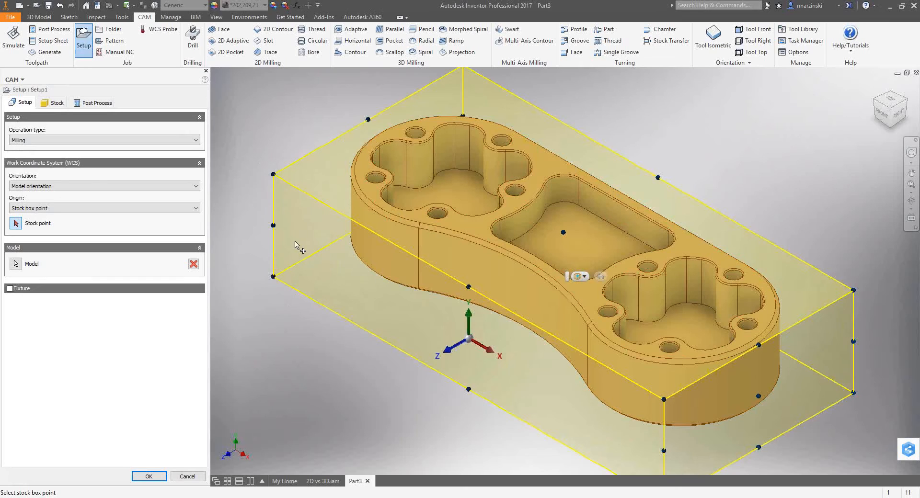
left_click(194, 265)
left_click(420, 245)
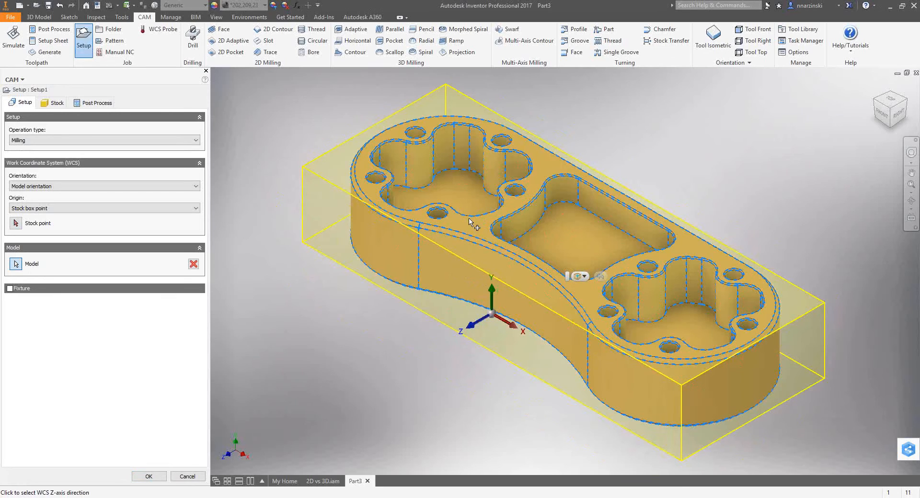
left_click(54, 102)
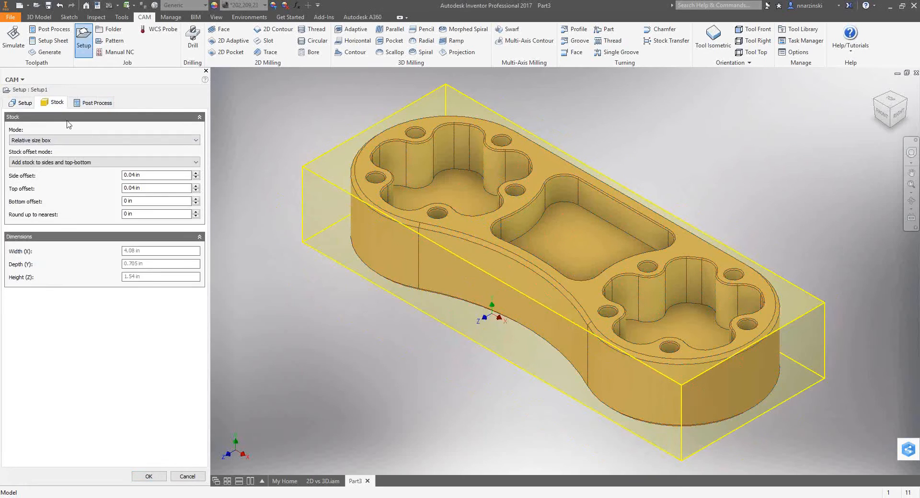
left_click(23, 102)
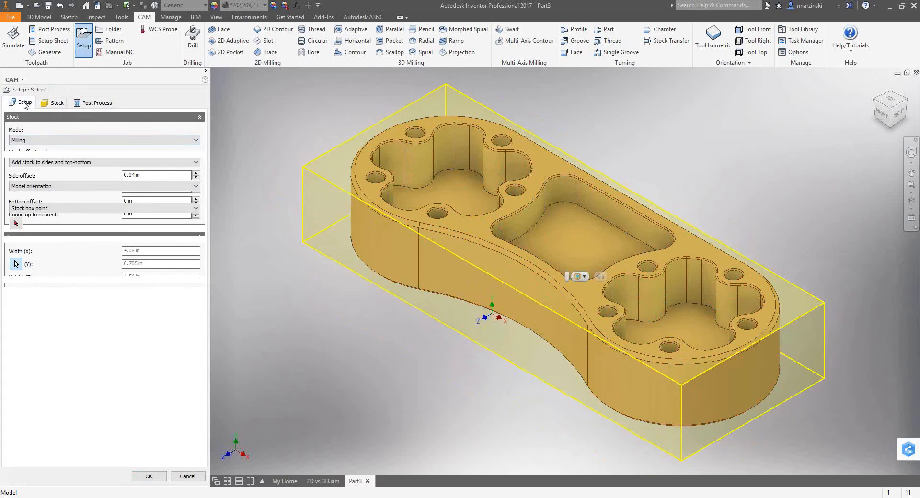
Align the WCS Z axis to the central pocket's floor and place the origin at the stock box's top centre point.
left_click(483, 322)
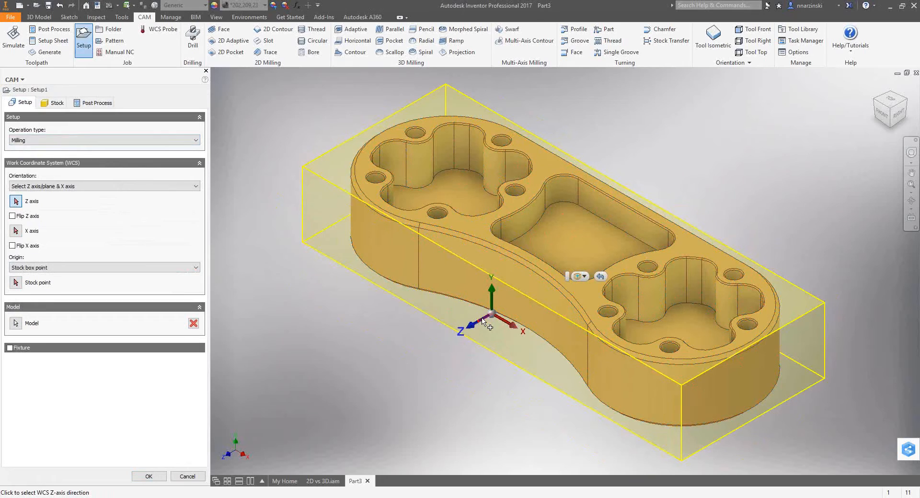
left_click(556, 259)
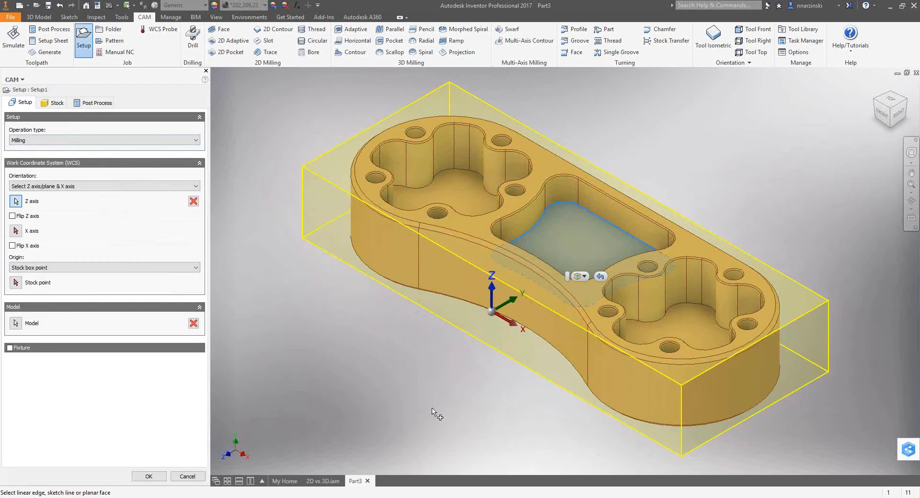
left_click(492, 313)
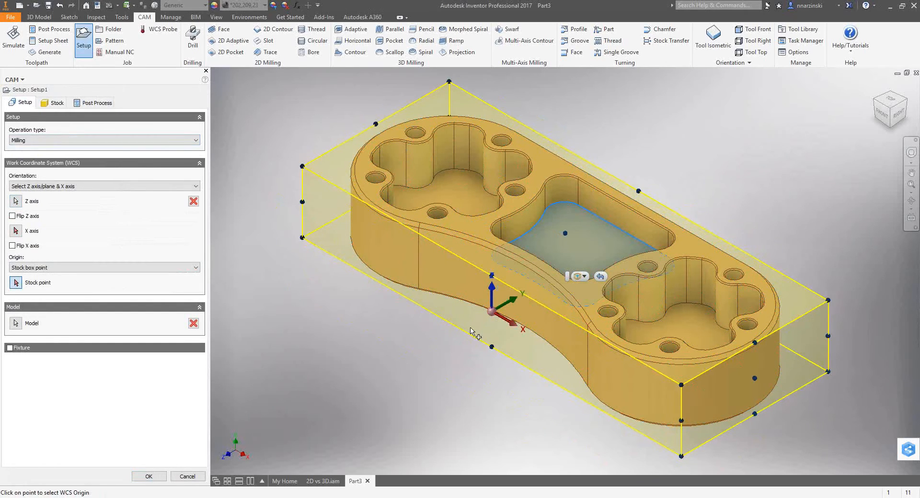
left_click(565, 233)
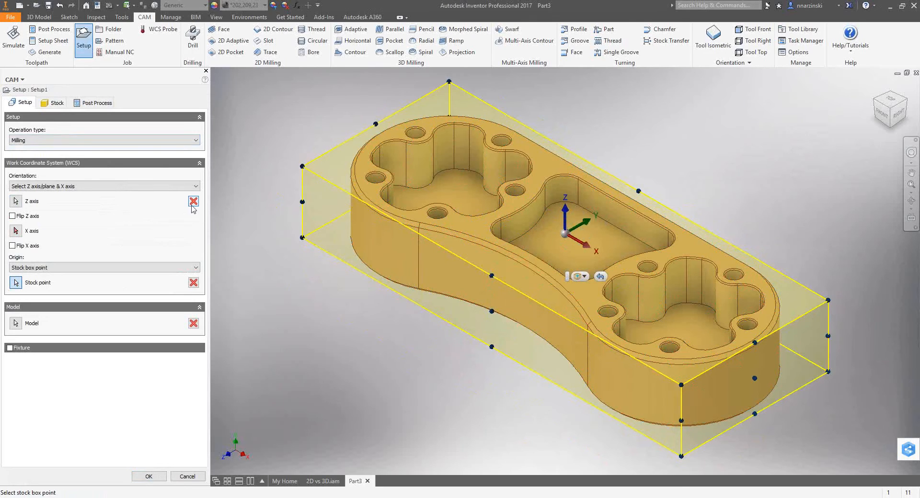
Define the milling setup's stock as a fixed size box.
left_click(41, 103)
left_click(43, 139)
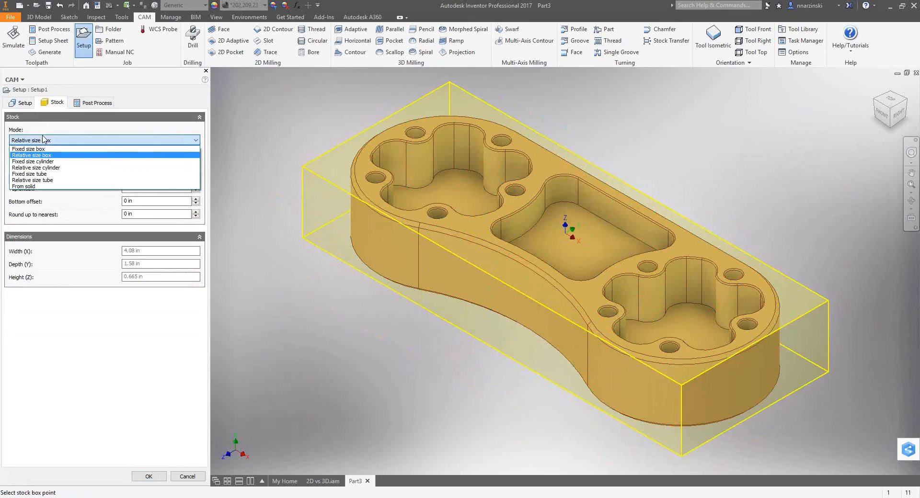
left_click(41, 149)
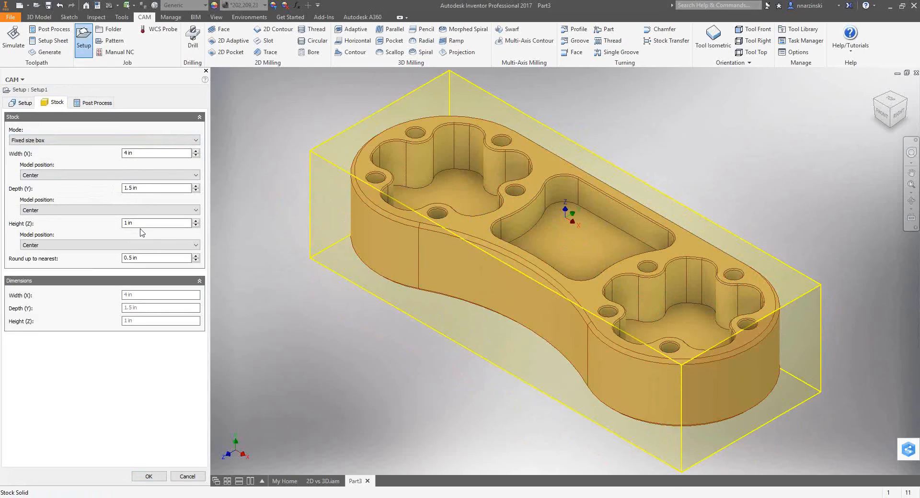
Set the setup's machine WCS offset to 1 and accept the milling setup.
left_click(93, 103)
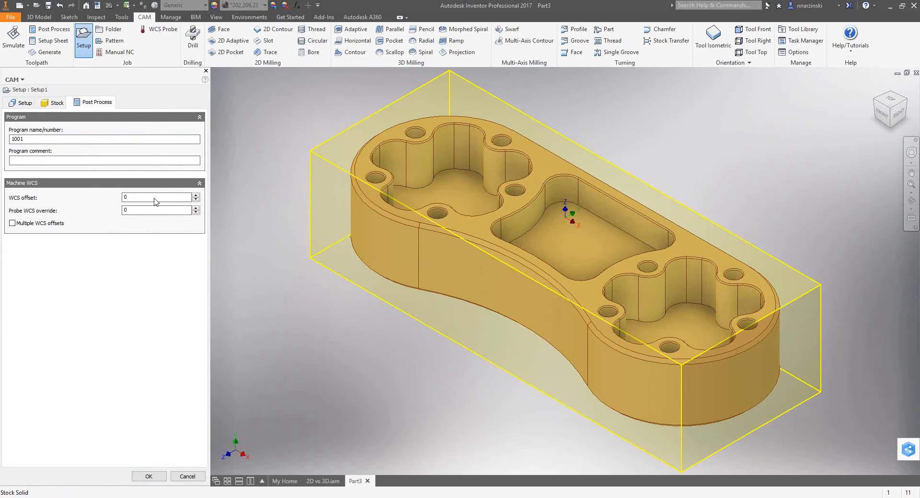
left_click(196, 196)
right_click(257, 221)
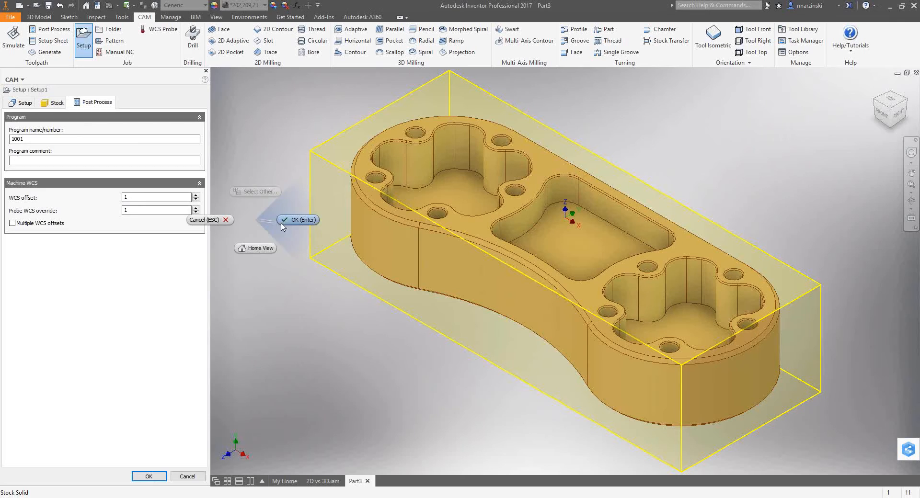
left_click(283, 226)
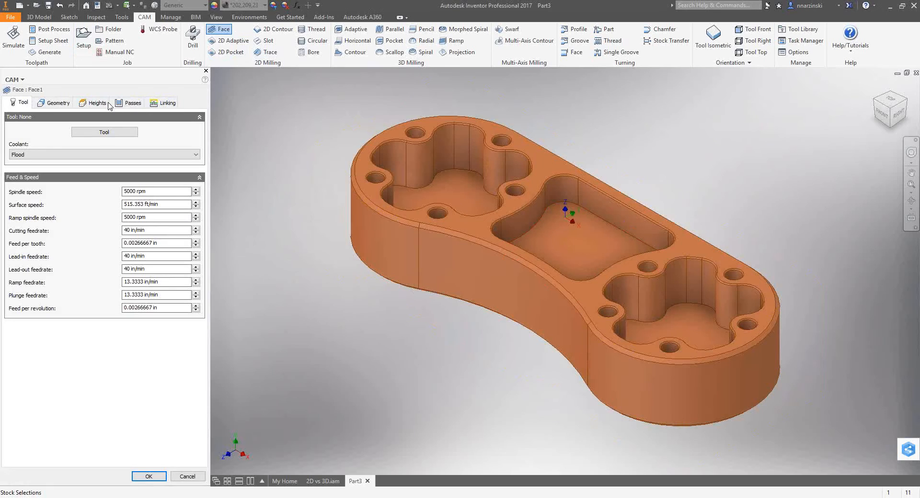
Choose the 1 3/4 in face mill from the Hoffs library as the facing operation's tool.
left_click(102, 133)
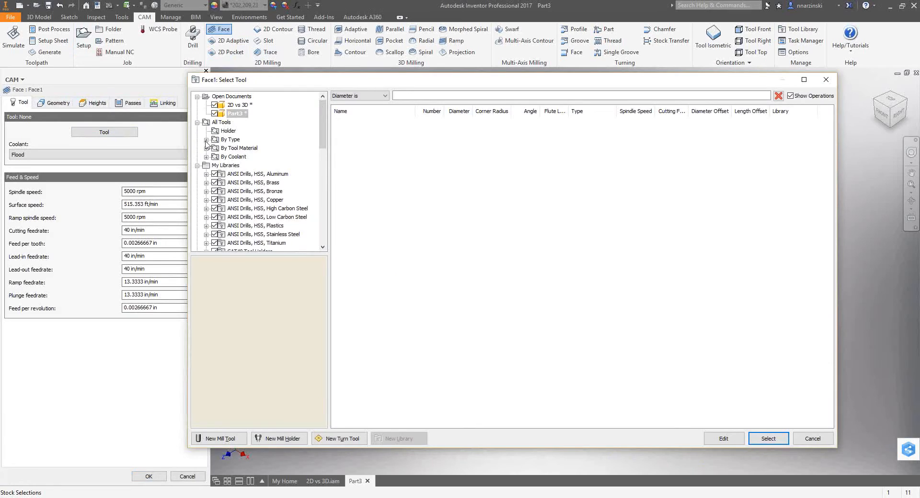
left_click(206, 139)
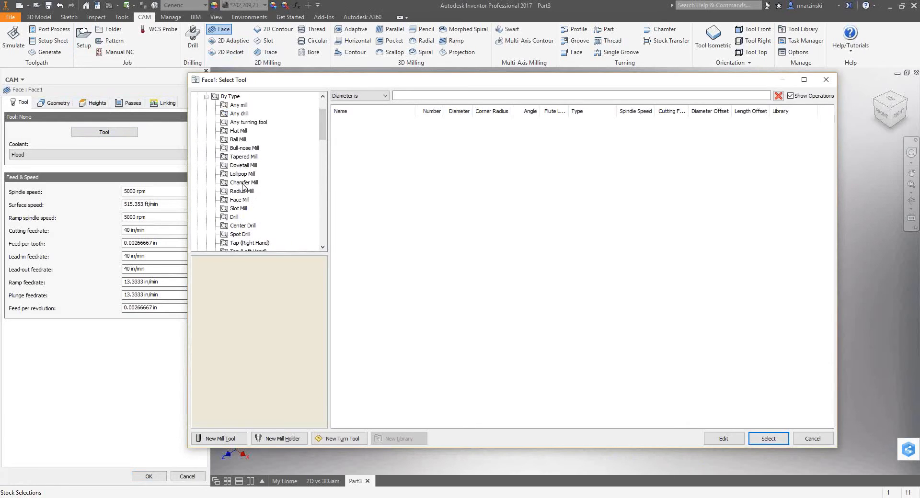
left_click(240, 200)
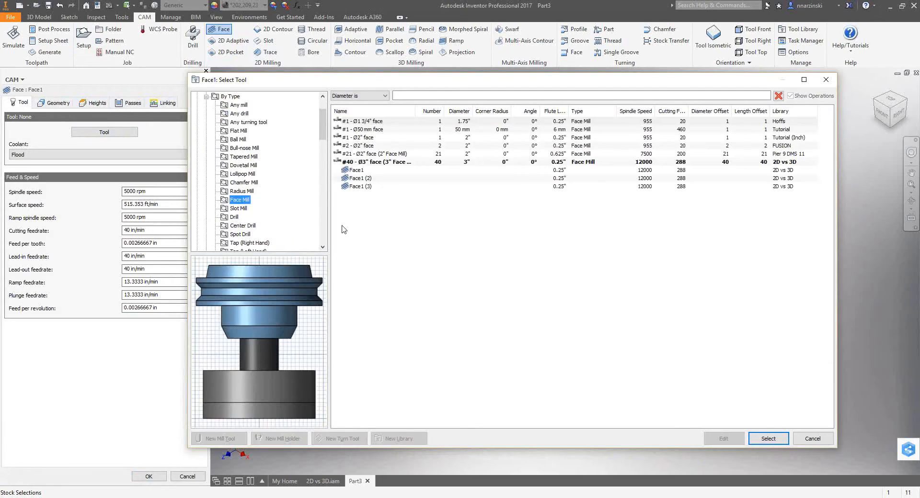
mouse_move(326, 132)
left_mouse_down()
mouse_move(324, 112)
mouse_move(321, 183)
mouse_move(320, 137)
left_mouse_up()
left_click(244, 192)
left_click(373, 123)
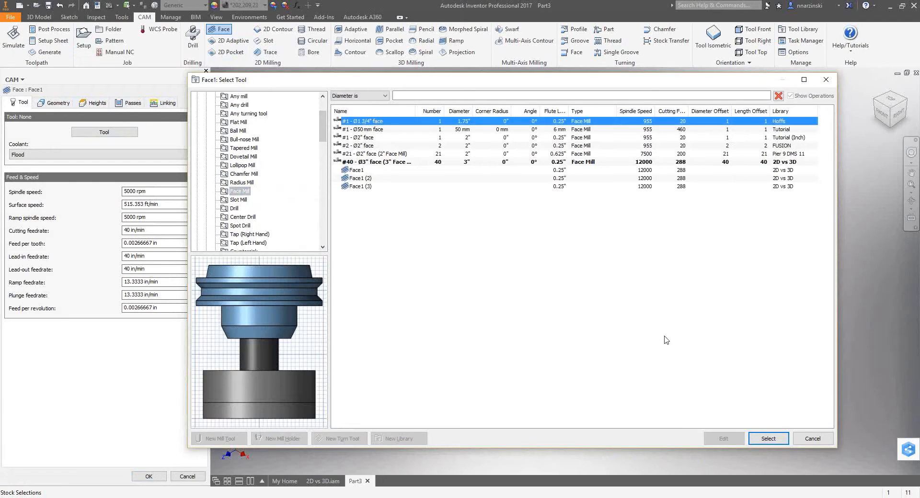
left_click(773, 438)
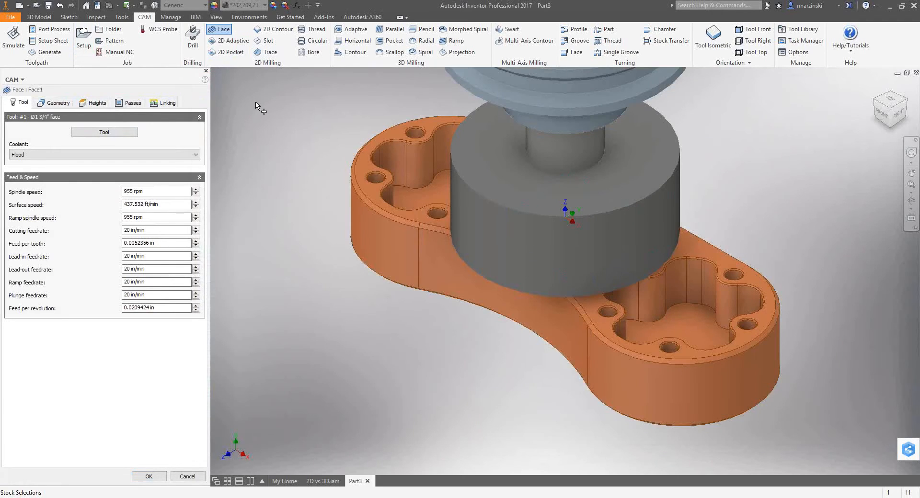
Enable multiple depths with a maximum stepdown of .07 in for the facing operation and generate its toolpath.
left_click(57, 104)
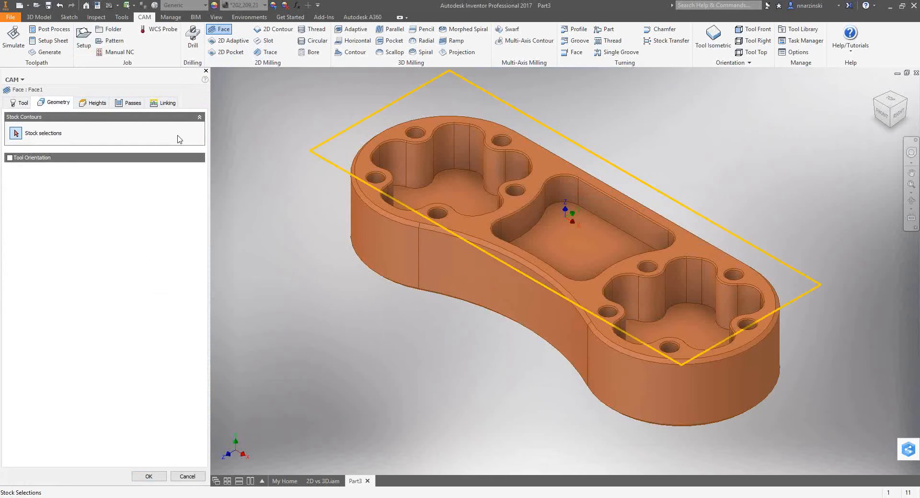
left_click(133, 104)
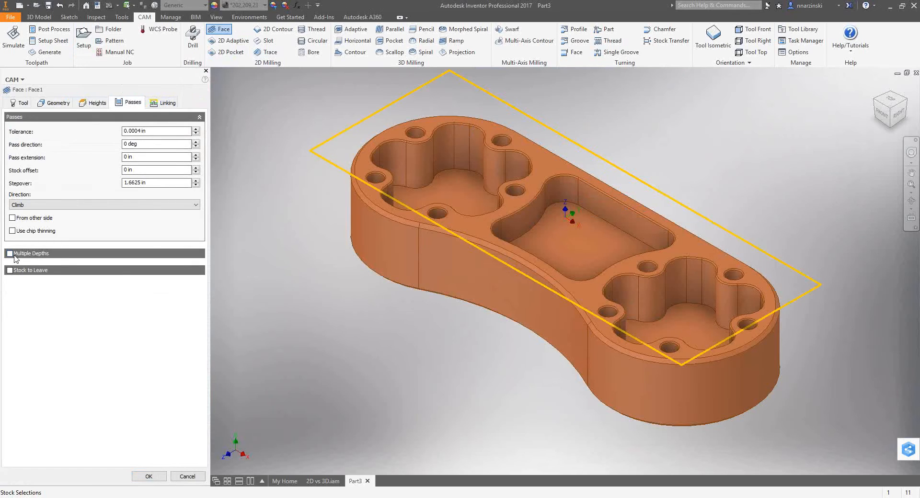
left_click(10, 254)
left_click_drag(156, 270, 56, 256)
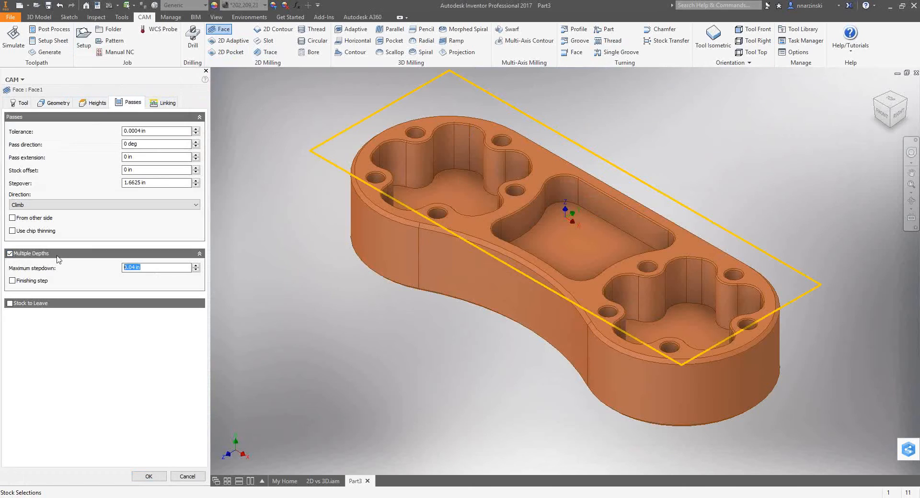
type(".07")
right_click(289, 210)
left_click(331, 208)
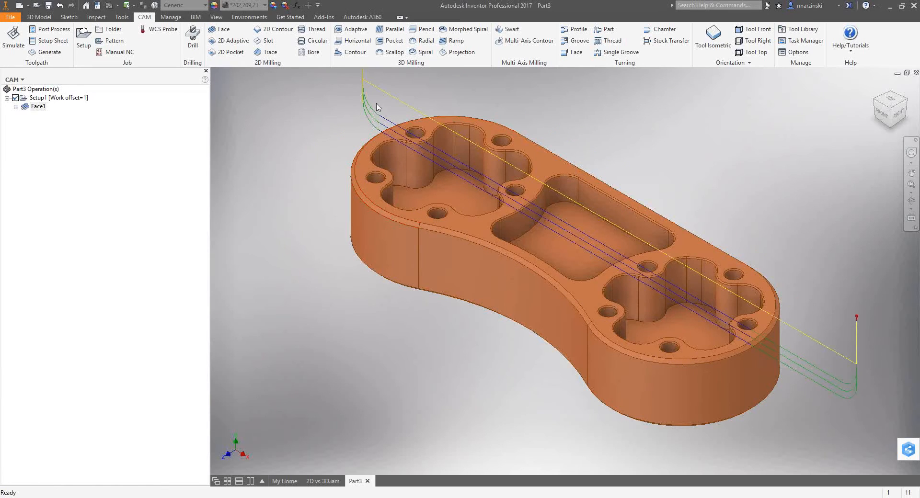
Start a 3D Adaptive operation and assign a 1/4 in flat mill with a 1 in flute length from the sample tools.
scroll(418, 223, "down", 5)
scroll(417, 222, "up", 3)
middle_click_drag(418, 222, 452, 265)
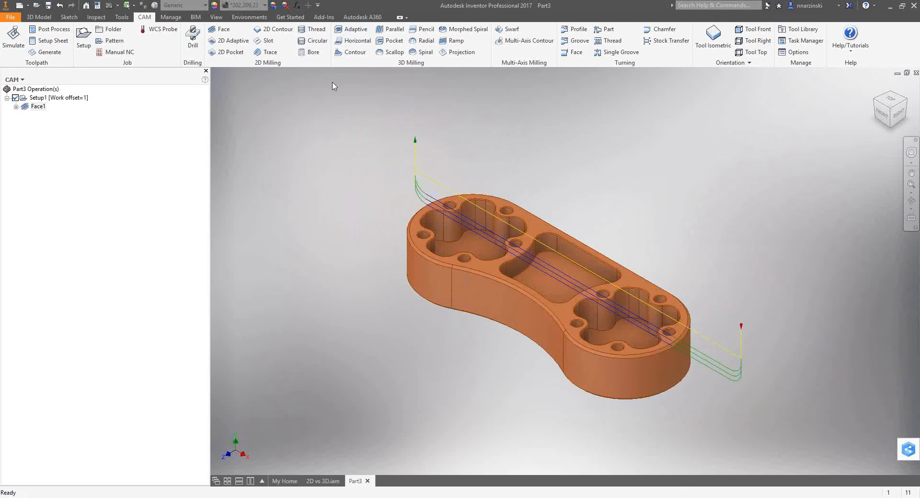
left_click(353, 29)
left_click(104, 132)
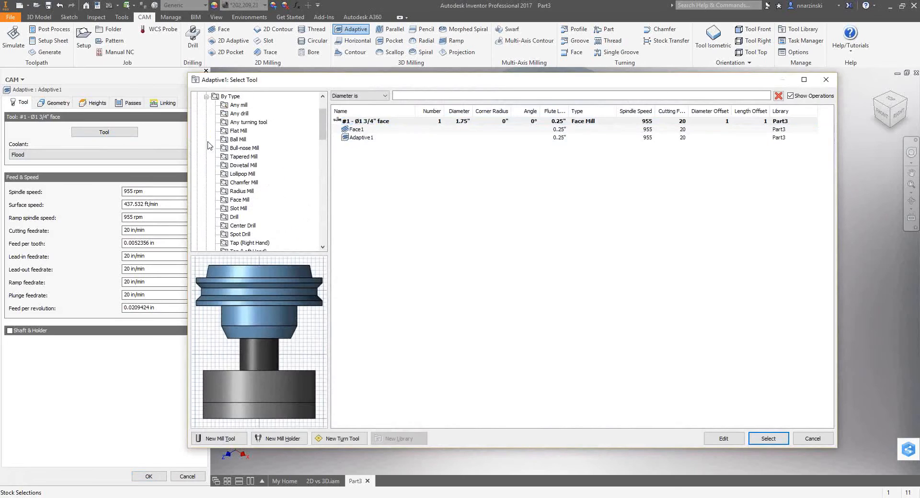
left_click(239, 132)
left_click(398, 96)
type(".25")
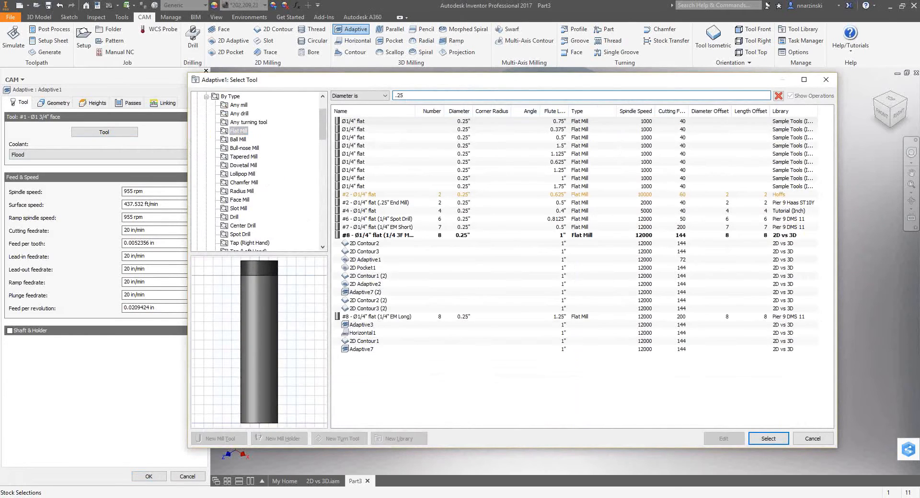
left_click(485, 179)
left_click(764, 439)
Base the adaptive operation's rest machining on previous operations and include the setup stock.
left_click(58, 102)
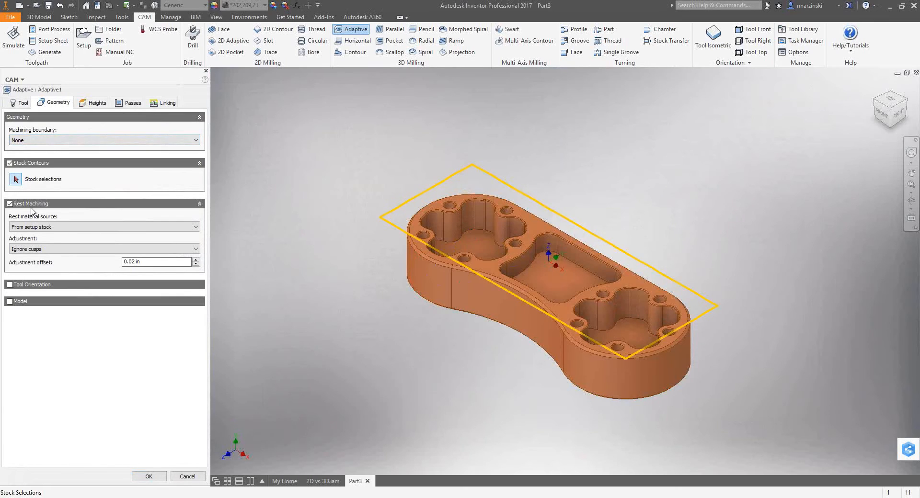
left_click(42, 228)
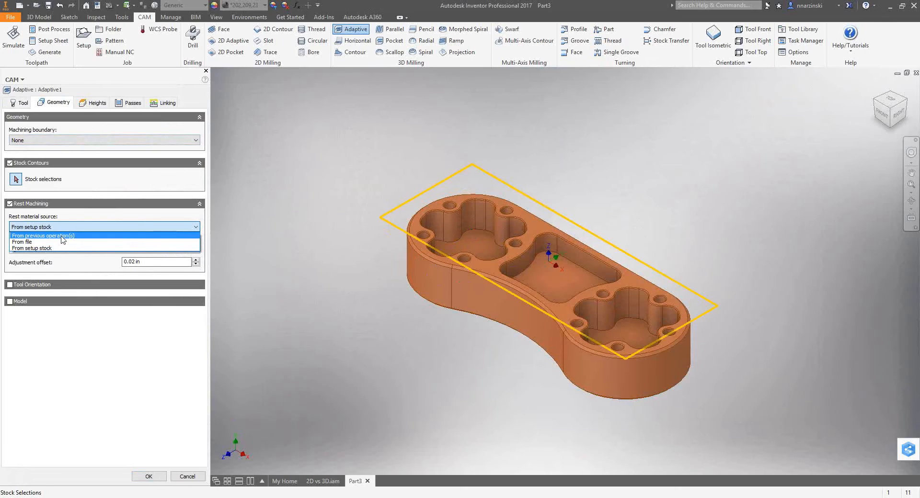
left_click(62, 237)
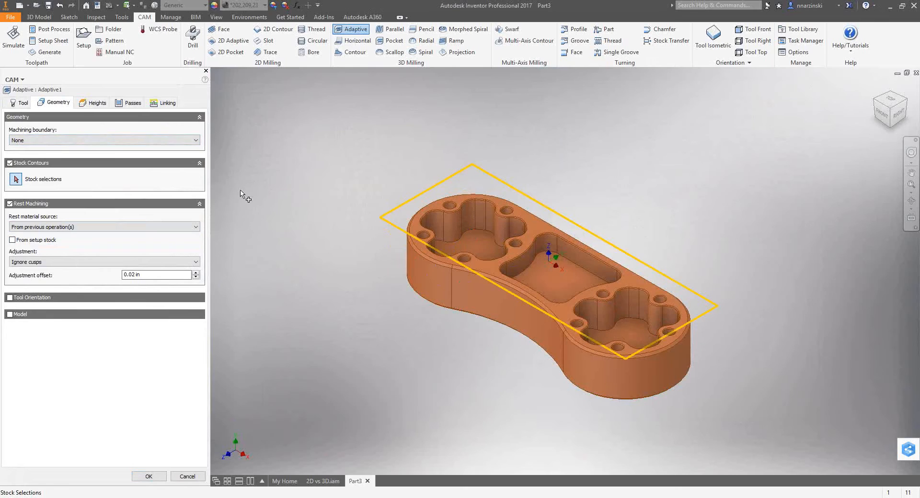
left_click(12, 239)
Set the adaptive operation's radial stock to leave to .005 in and generate the toolpath.
left_click(131, 103)
left_click(145, 158)
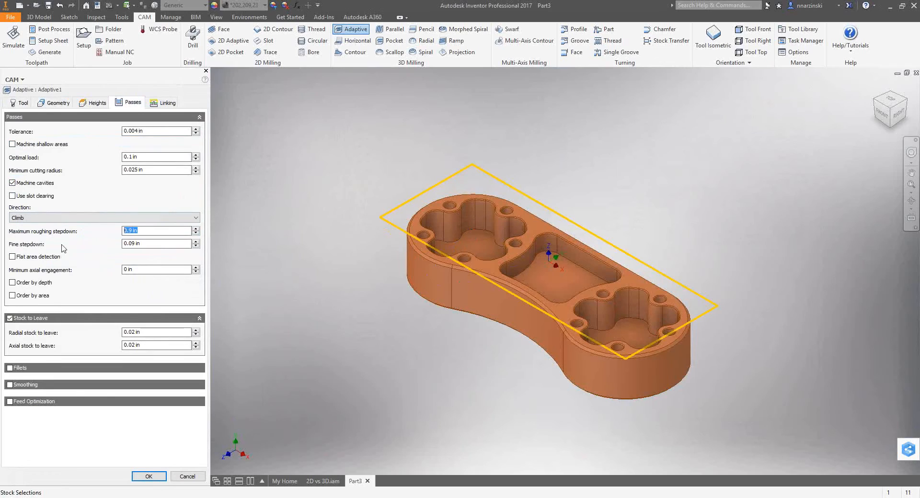
left_click(145, 332)
type(".005")
right_click(298, 153)
left_click(346, 152)
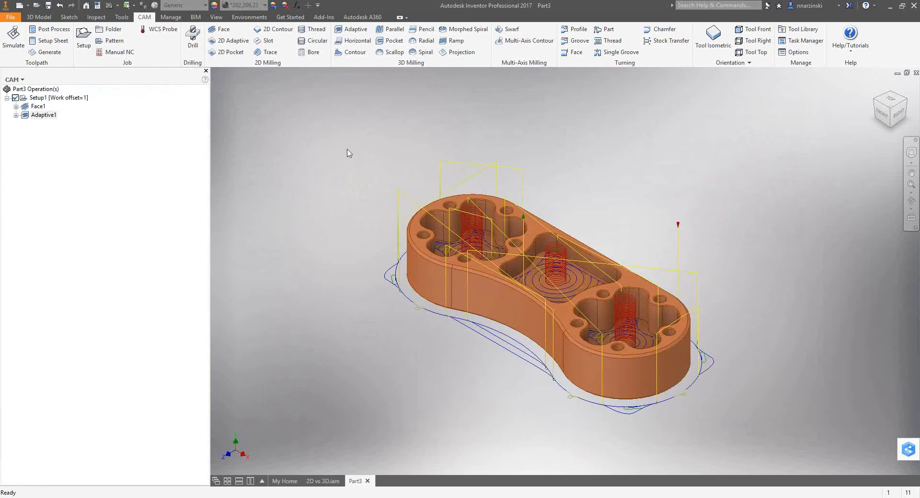
Simulate all of Setup1's operations with the stock shown and the toolpath mode set to Tail.
middle_click_drag(436, 157, 411, 142, "shift")
left_click(107, 146)
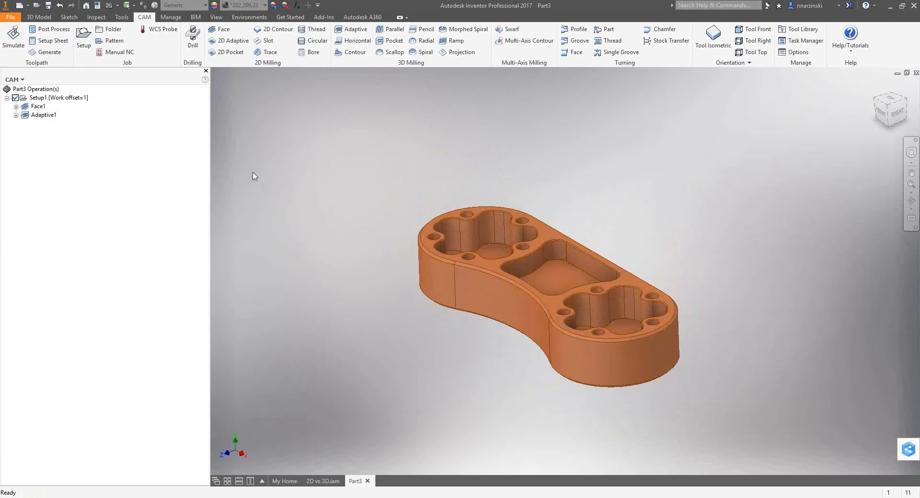
scroll(467, 212, "up", 4)
scroll(462, 212, "down", 3)
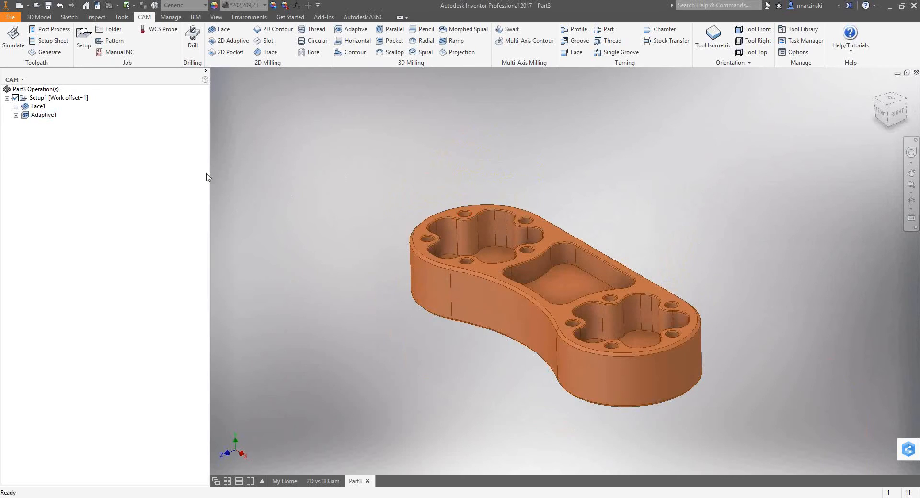
left_click(38, 99)
left_click(13, 46)
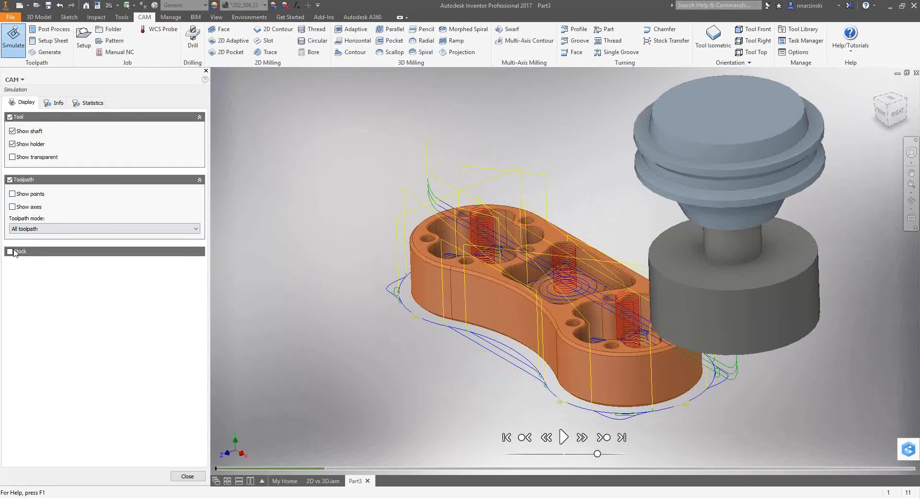
left_click(23, 253)
left_click(44, 229)
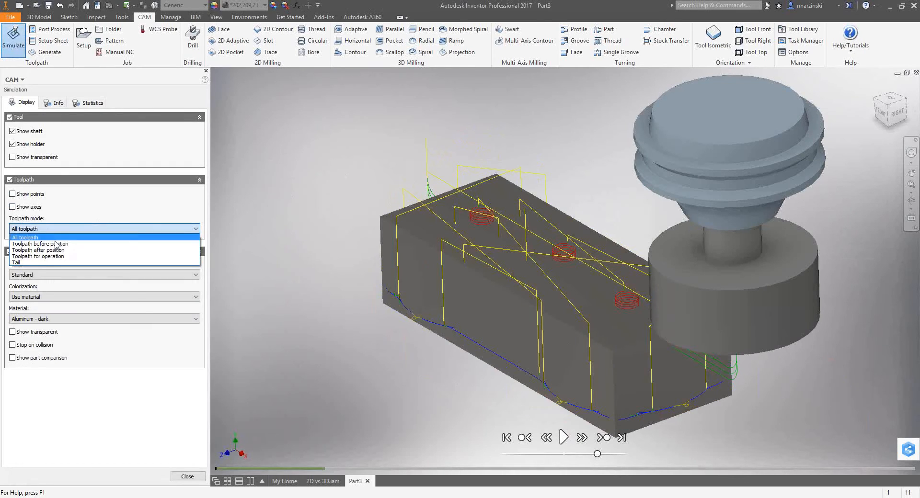
left_click(25, 264)
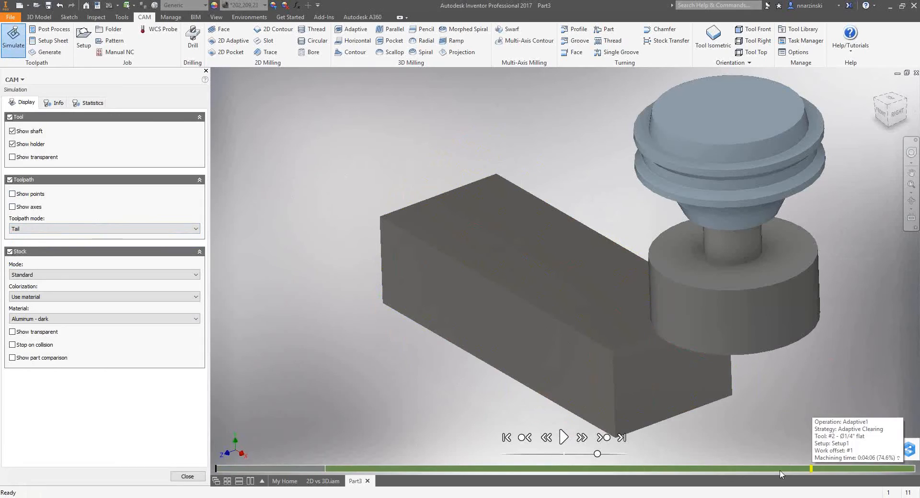
Inspect the simulation's collision and volume information and start playback.
left_click(57, 104)
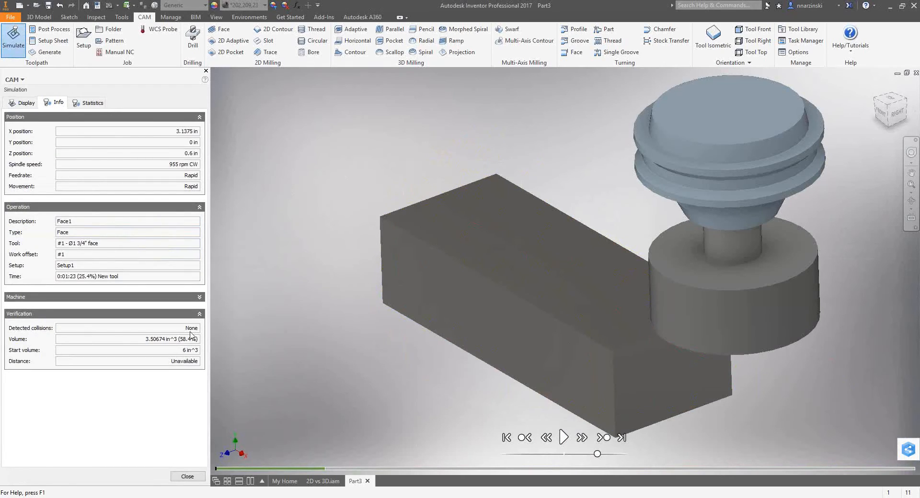
right_click(304, 271)
left_click(337, 277)
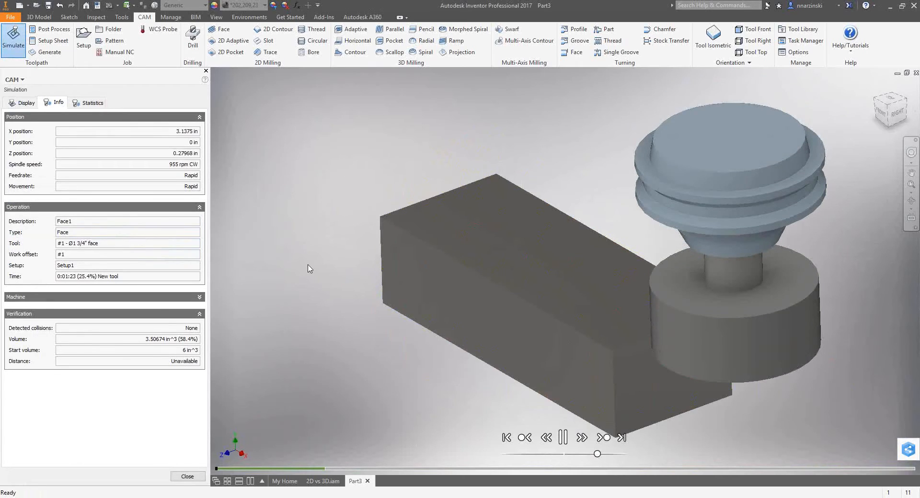
Colour the simulated stock by operation.
left_click(22, 102)
left_click(35, 296)
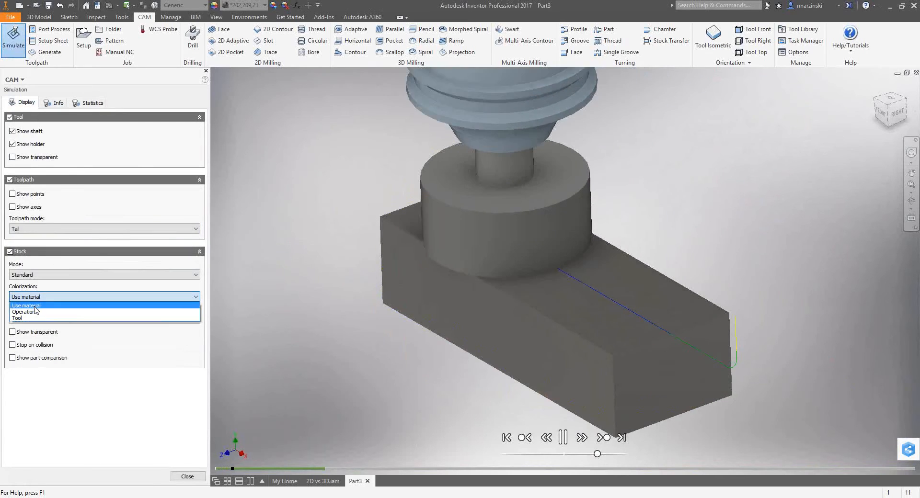
left_click(32, 307)
left_click(35, 298)
left_click(35, 312)
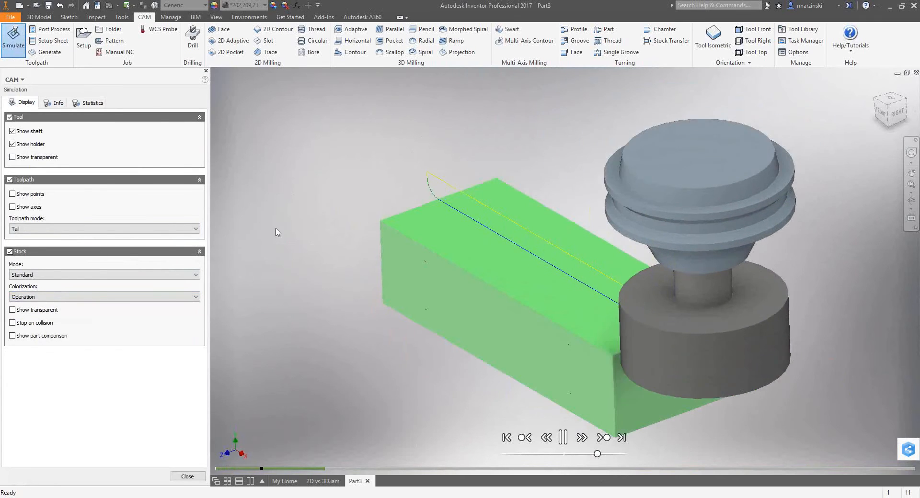
Watch the simulation at a higher playback speed with its position and verification information shown, and close it.
left_click(55, 102)
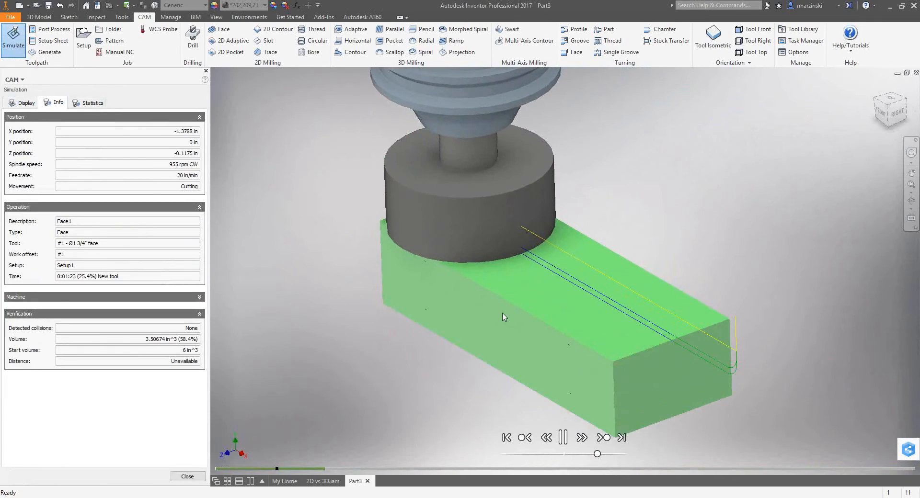
left_click_drag(597, 454, 614, 454)
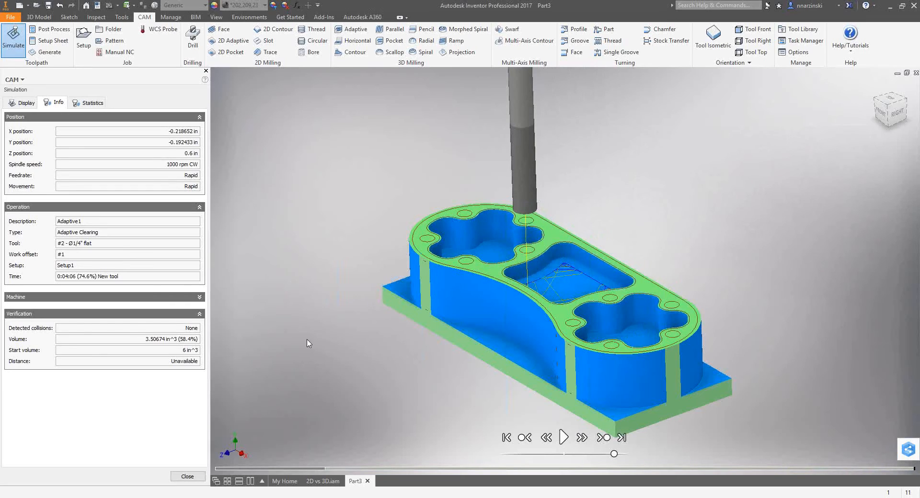
left_click(187, 477)
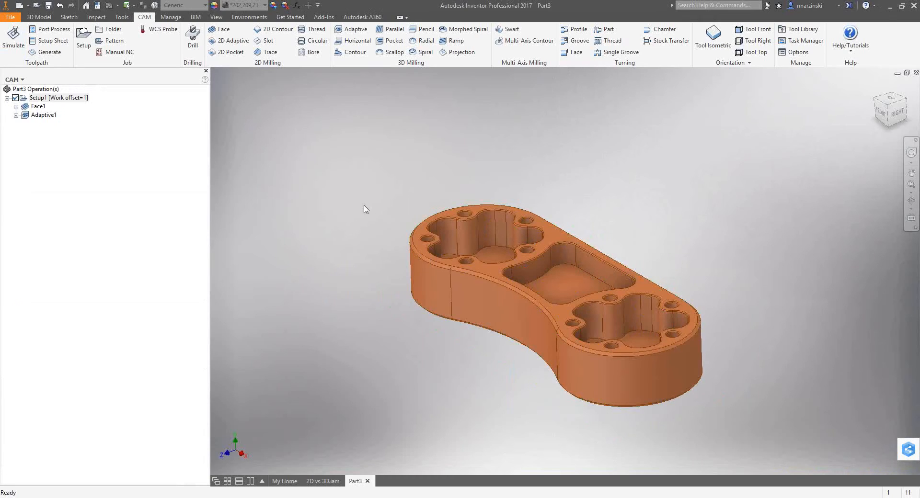
Post-process Setup1 with the Generic HAAS post as program 1001, replace the existing 1001.nc, and close the opened NC code.
left_click(45, 29)
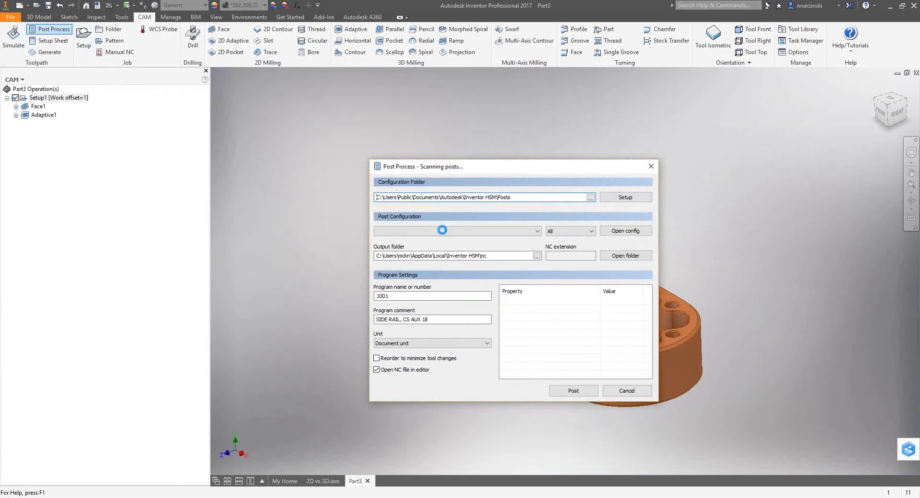
left_click(573, 392)
left_click(364, 243)
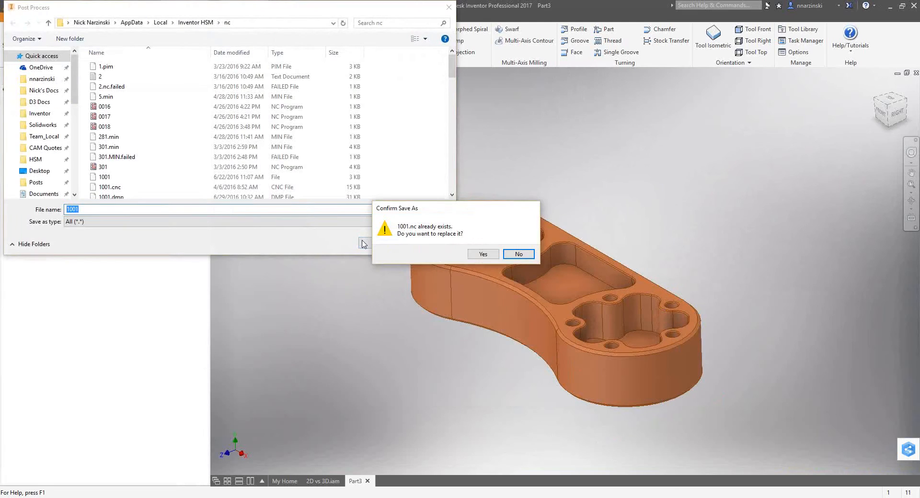
left_click(482, 254)
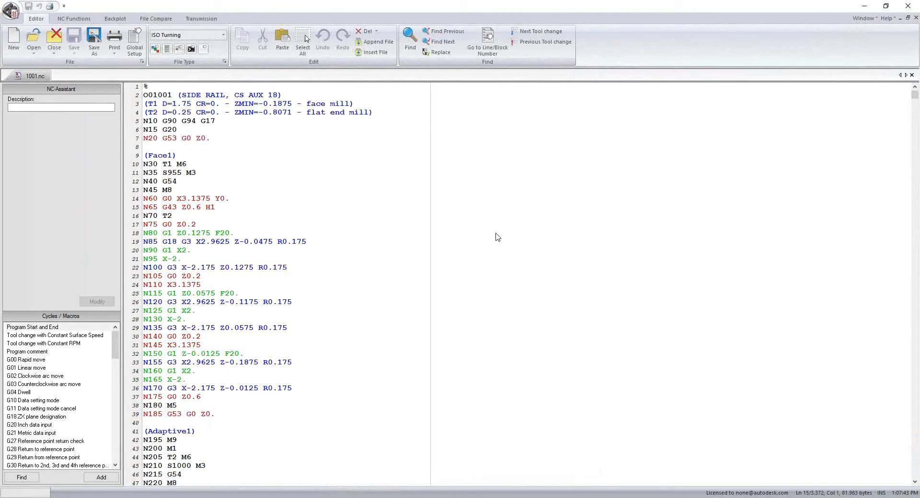
left_click(906, 7)
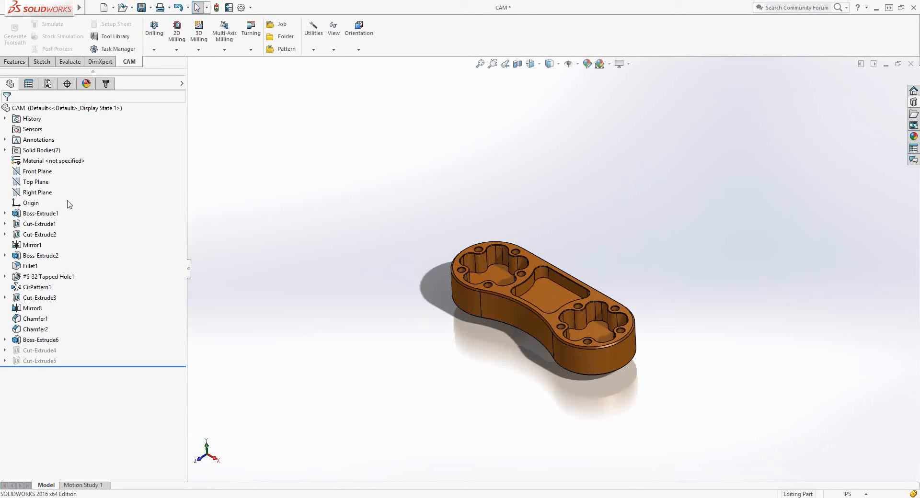
In the SolidWorks CAM part, set the Boss-Extrude1 sketch dimension between the two rounded ends (D1@Sketch1) to 3.5 in.
left_click(522, 324)
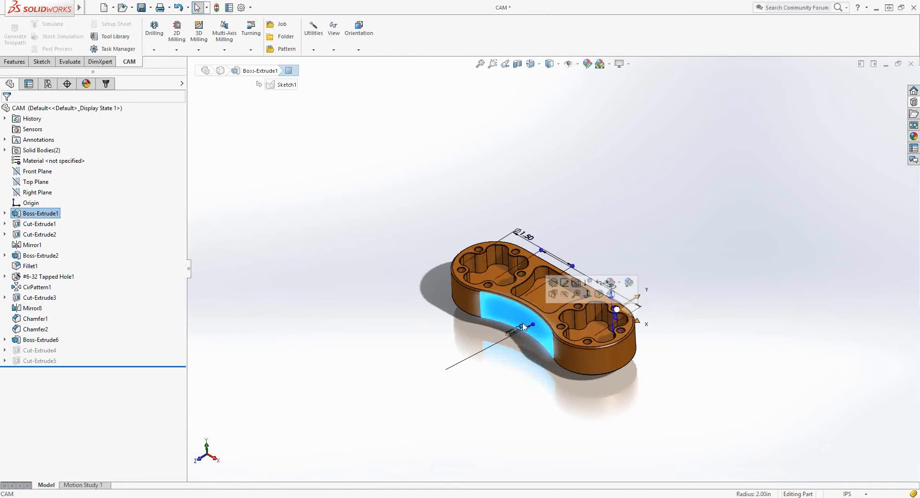
middle_click_drag(606, 227, 624, 277)
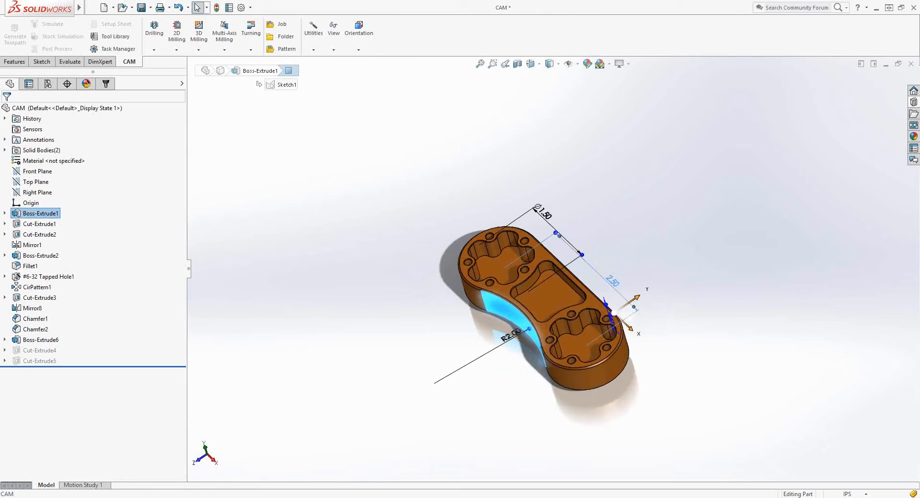
double_click(613, 281)
type("3.")
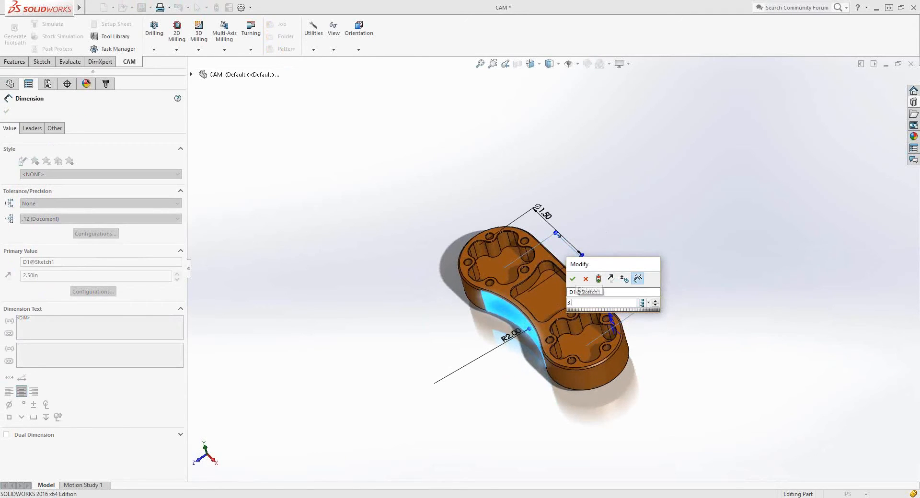
type("5")
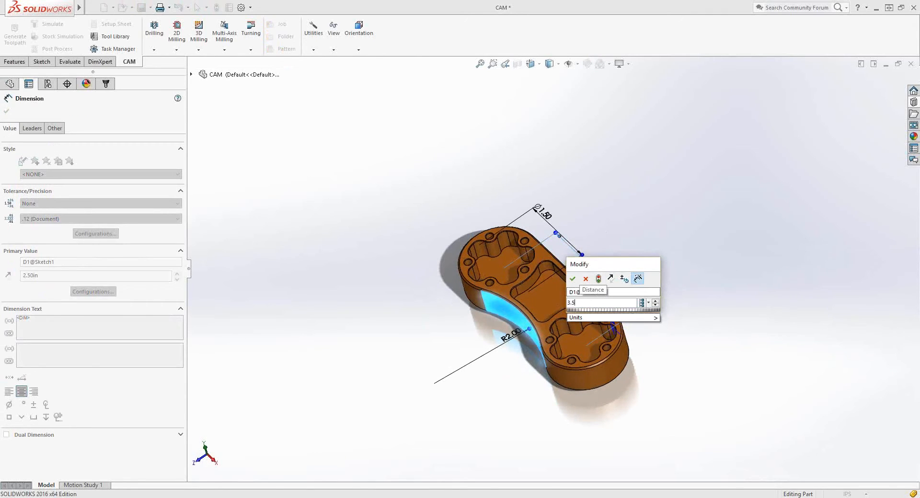
left_click(572, 279)
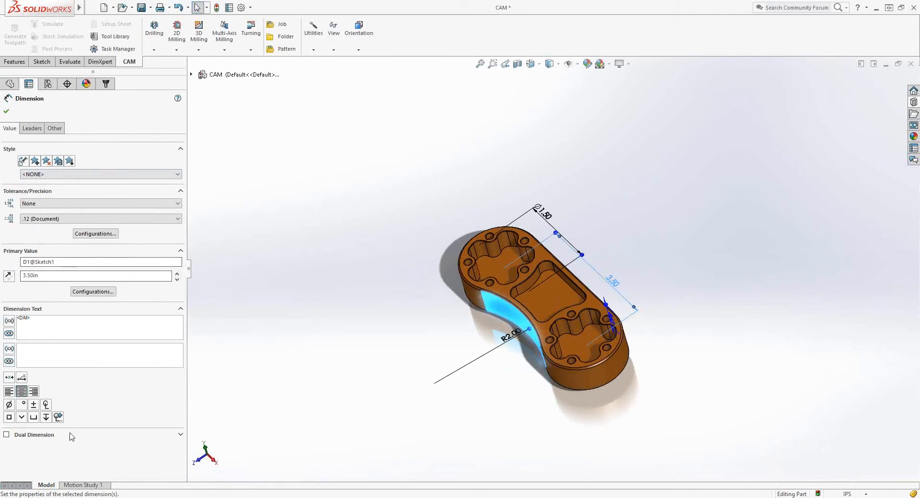
left_click(271, 241)
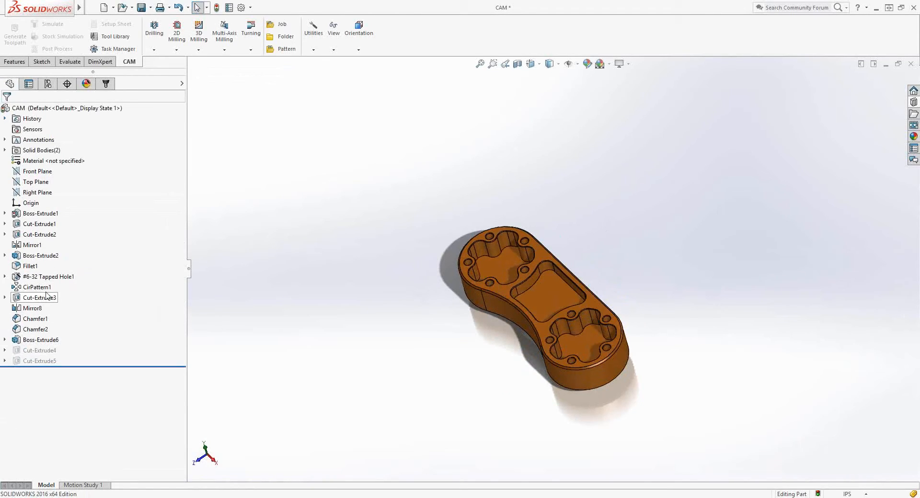
Change the circular pattern CirPattern1 to 4 instances and save the part.
right_click(27, 291)
left_click(33, 273)
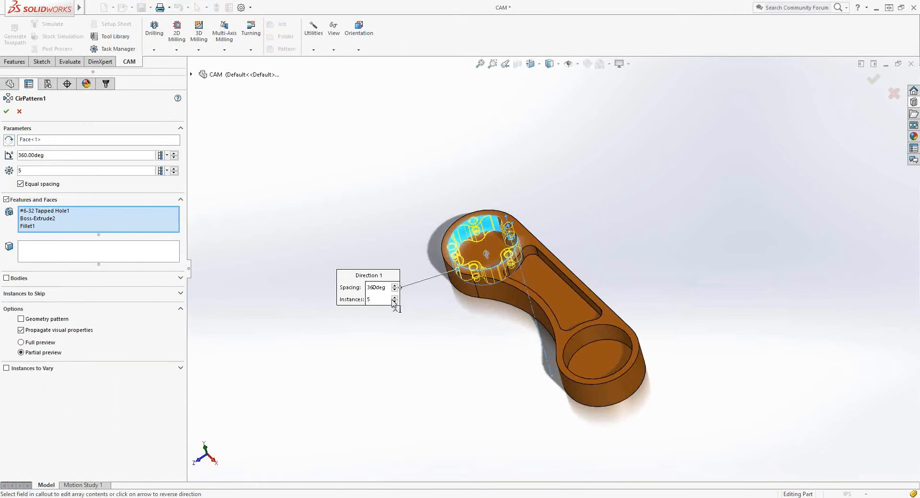
left_click(396, 302)
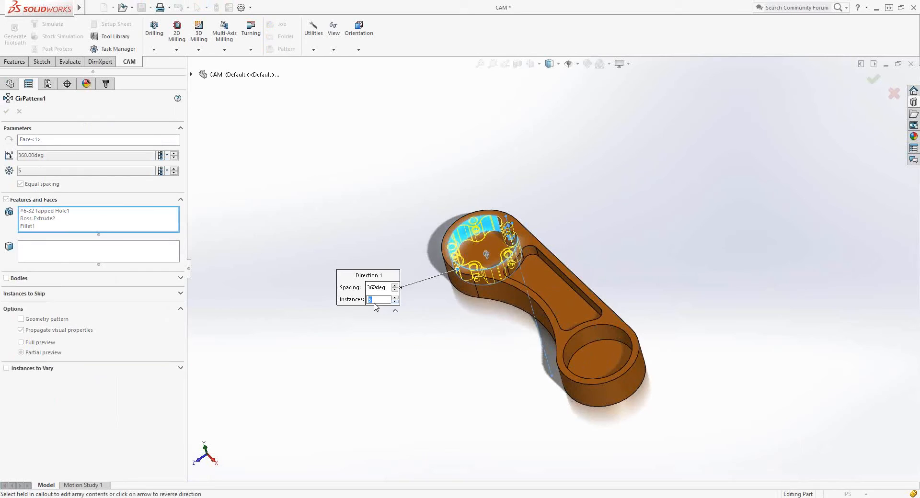
left_click(395, 302)
right_click(352, 209)
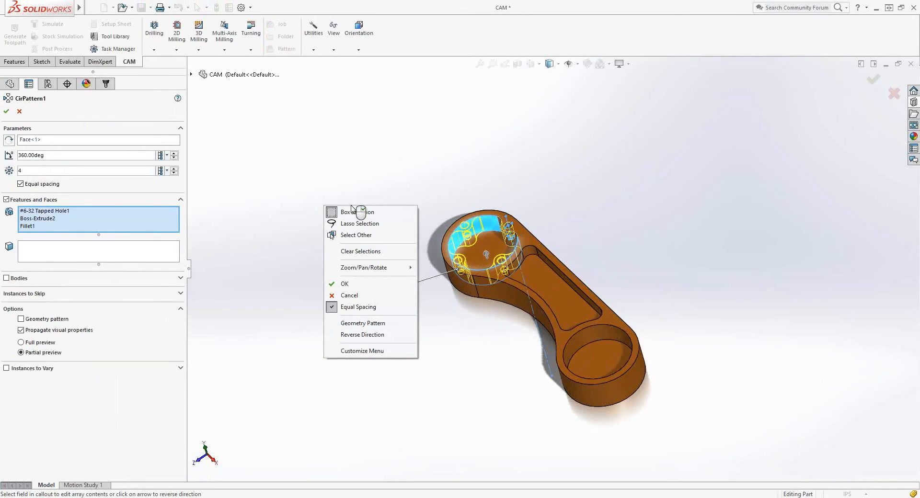
left_click(342, 284)
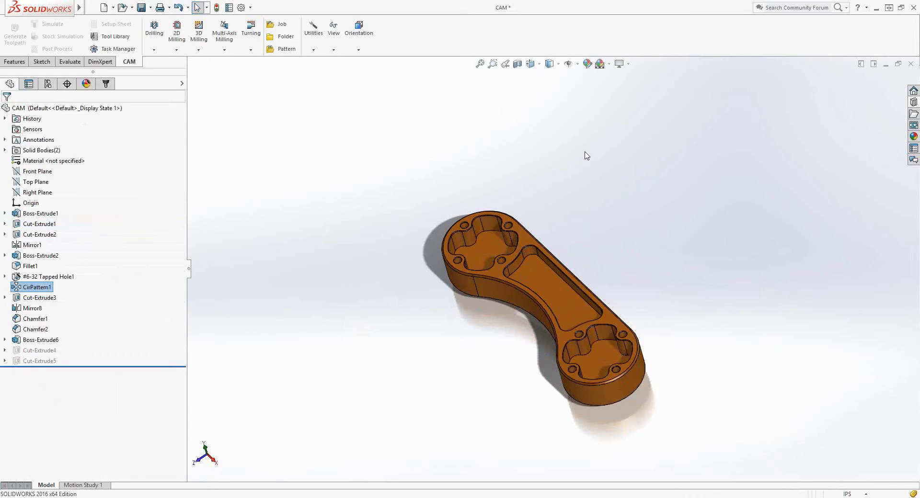
middle_click_drag(484, 336, 507, 309)
left_click(141, 7)
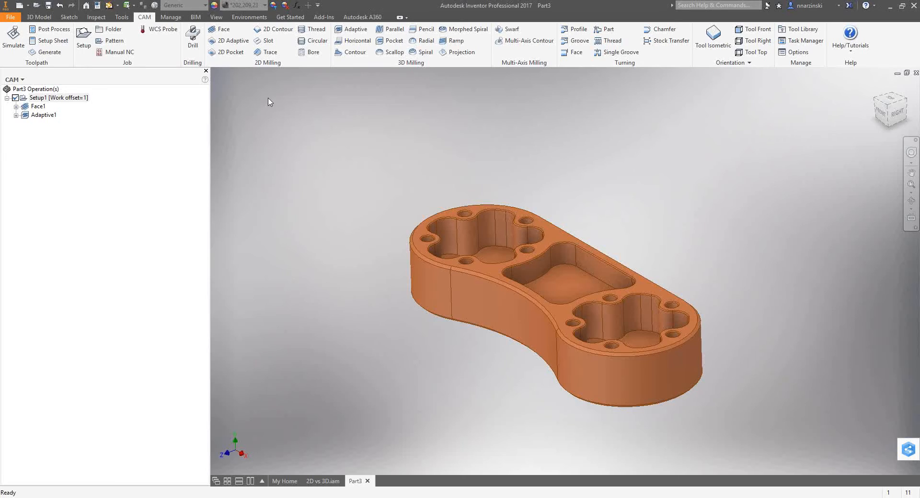
Switch to Inventor, update the part from the edited SolidWorks model, regenerate Setup1's toolpaths and check Face1 and Adaptive1.
left_click(110, 5)
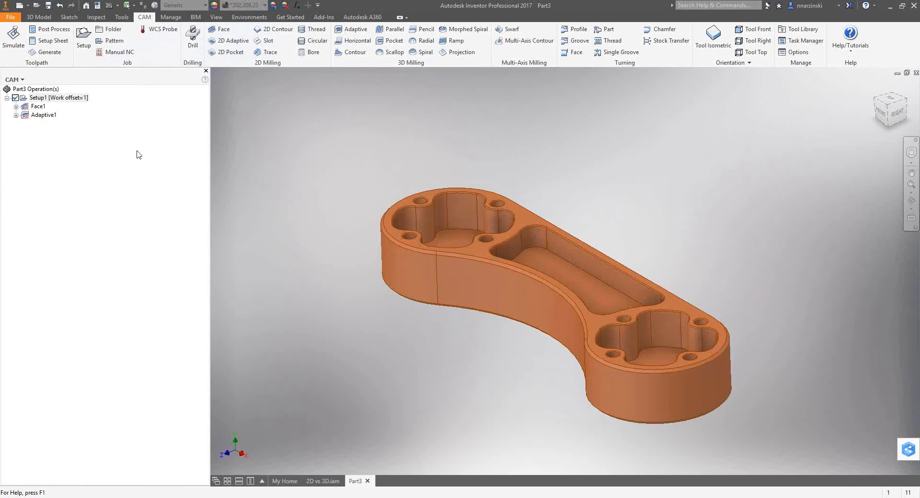
left_click(35, 115)
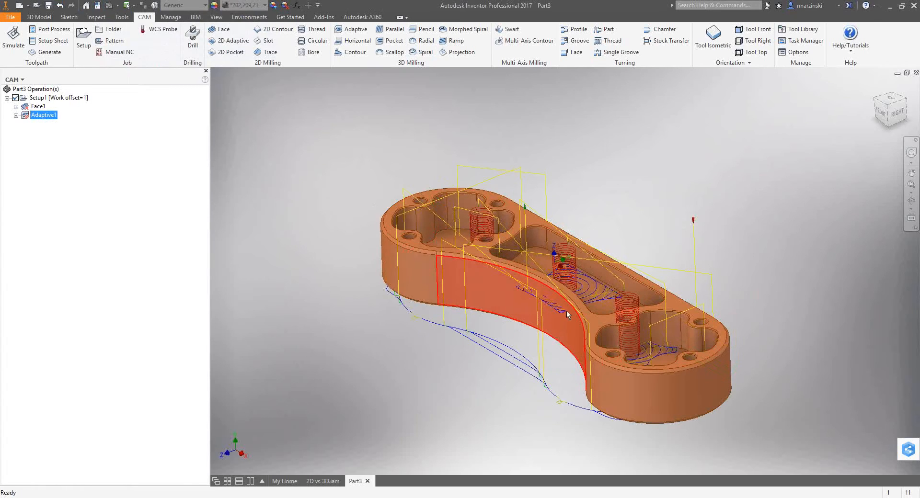
left_click(45, 98)
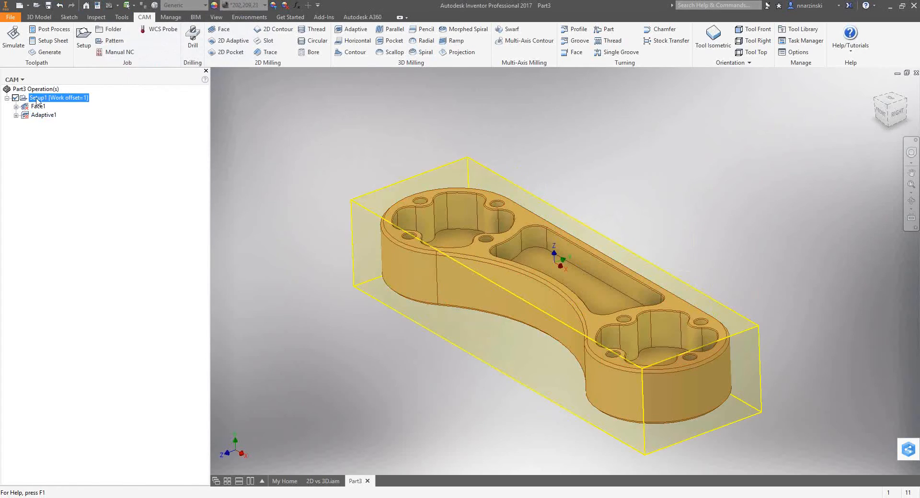
left_click(44, 52)
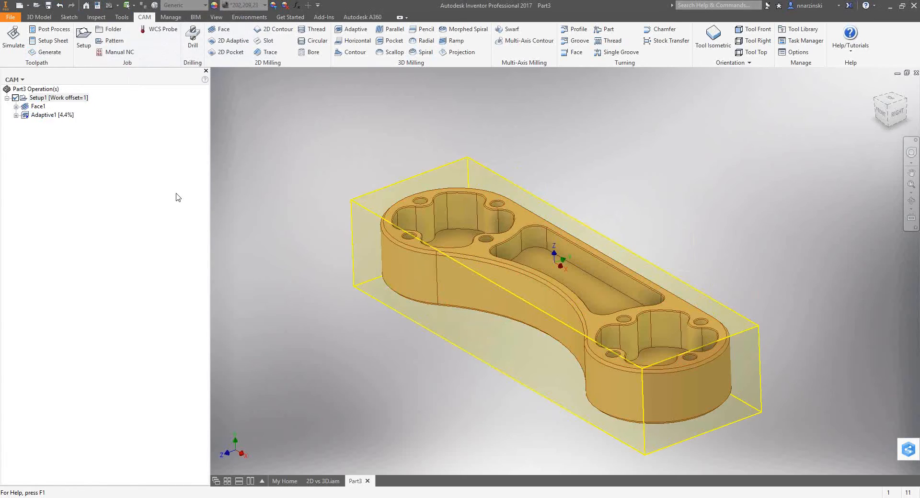
left_click(37, 107)
left_click(40, 117)
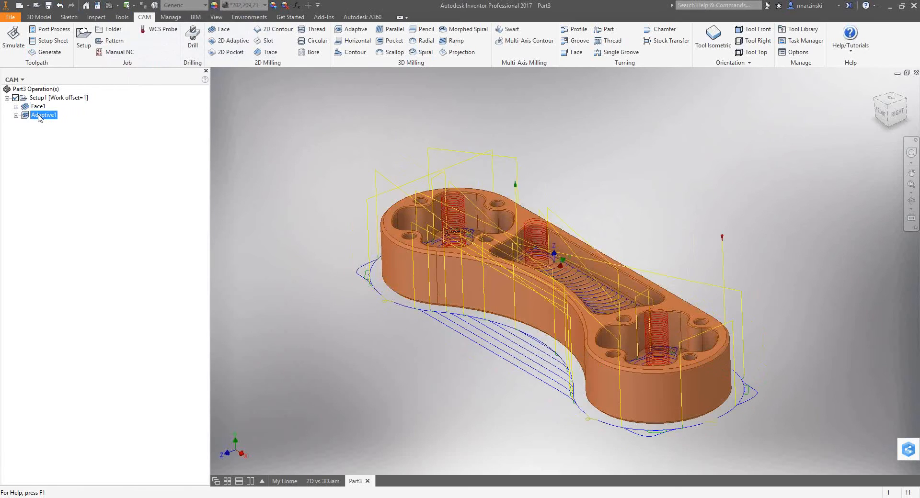
Simulate all of Setup1's regenerated operations at a higher playback speed and close the simulation.
left_click(52, 99)
left_click(13, 39)
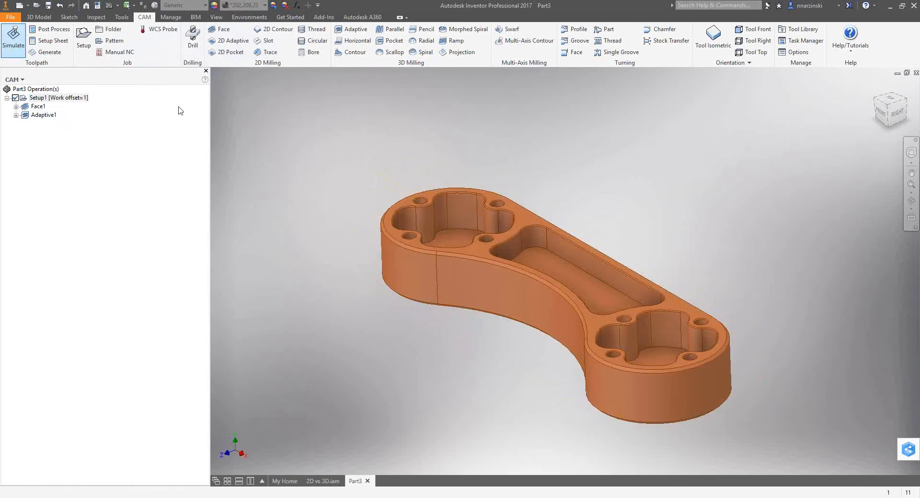
left_click(564, 440)
left_click_drag(597, 454, 620, 455)
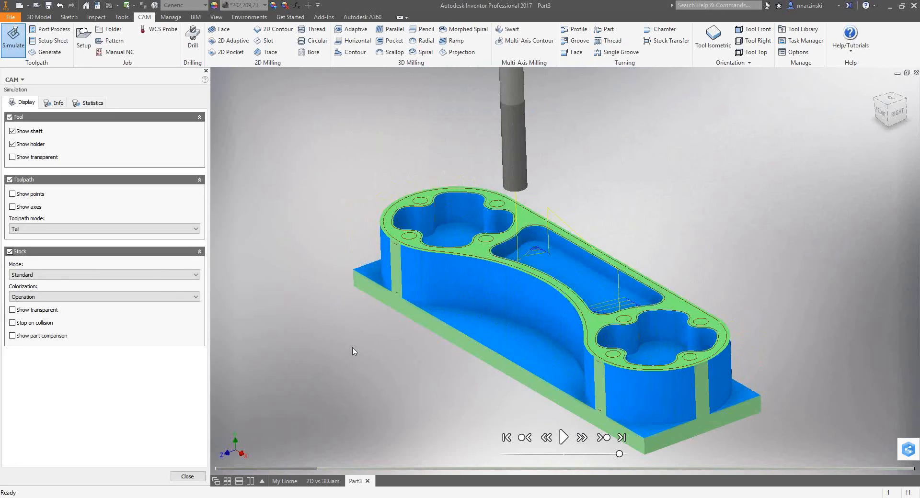
left_click(187, 477)
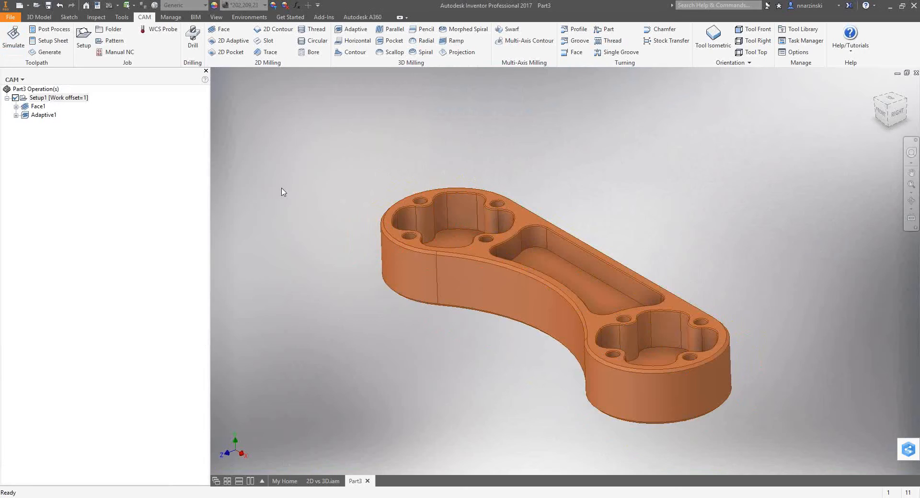
Import the STEP file 2D vs 3D.stp from the 2D vs 3D folder in Inventor HSM Demos as a reference model in inches.
left_click(37, 6)
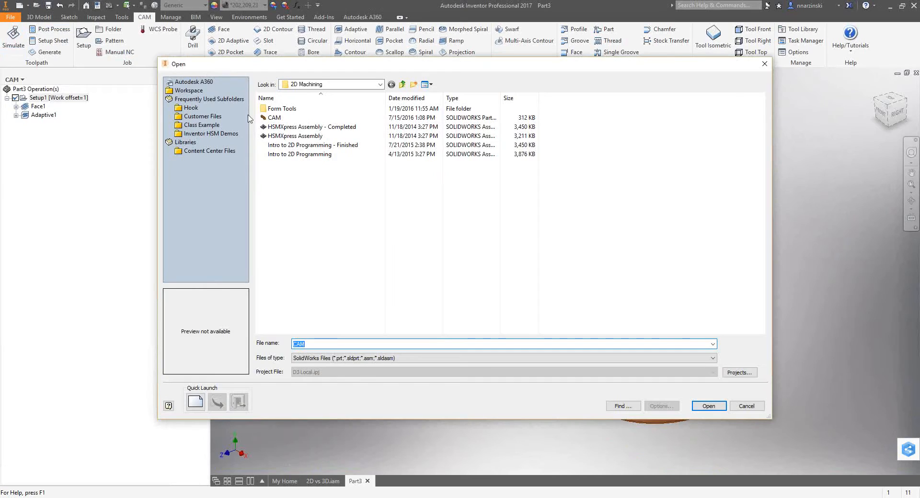
left_click(352, 86)
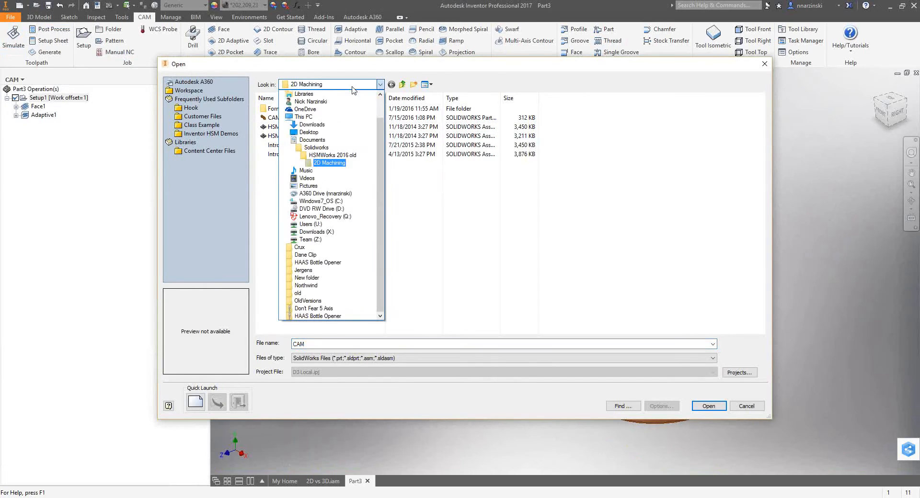
left_click(353, 86)
left_click(217, 136)
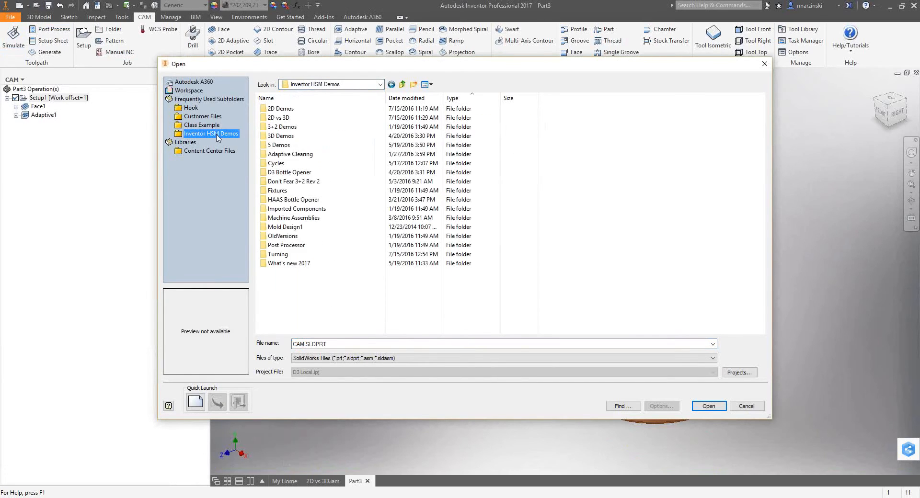
double_click(284, 118)
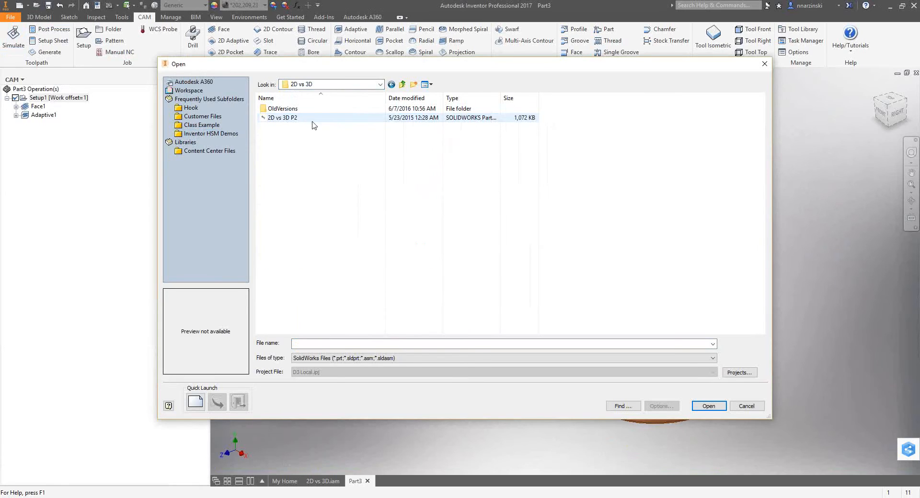
left_click(312, 359)
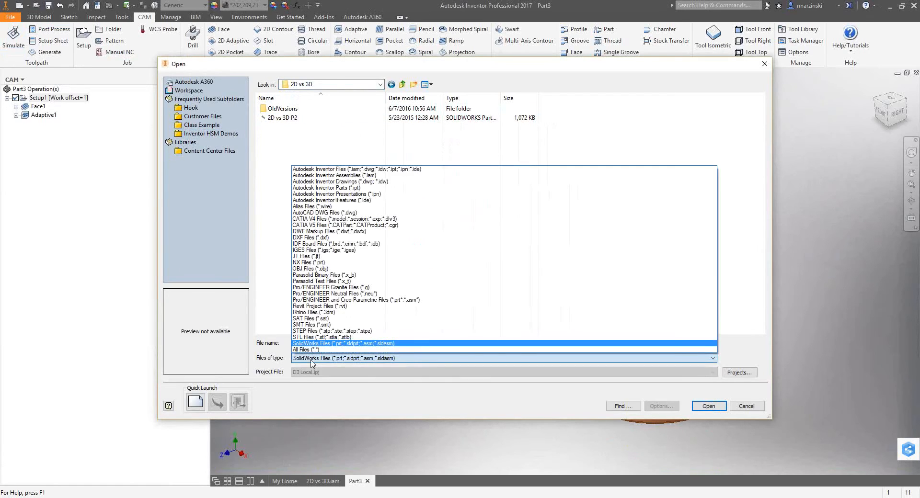
left_click(312, 331)
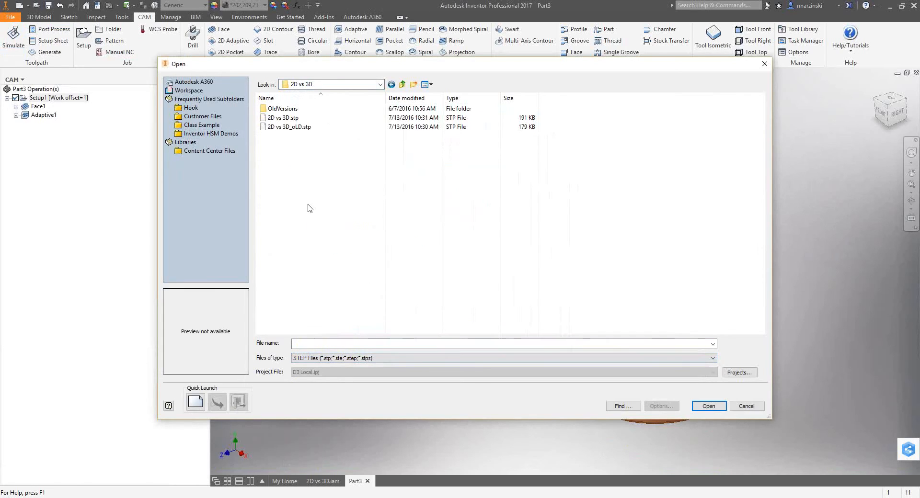
left_click(284, 118)
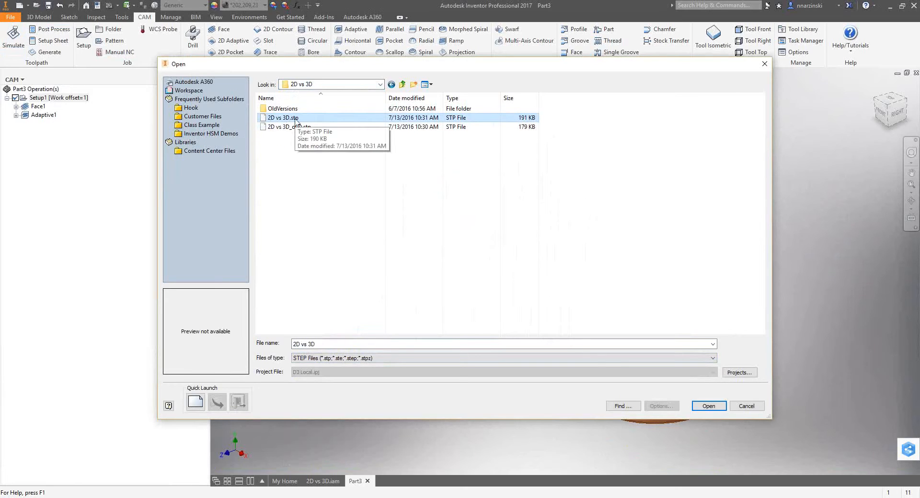
left_click(709, 406)
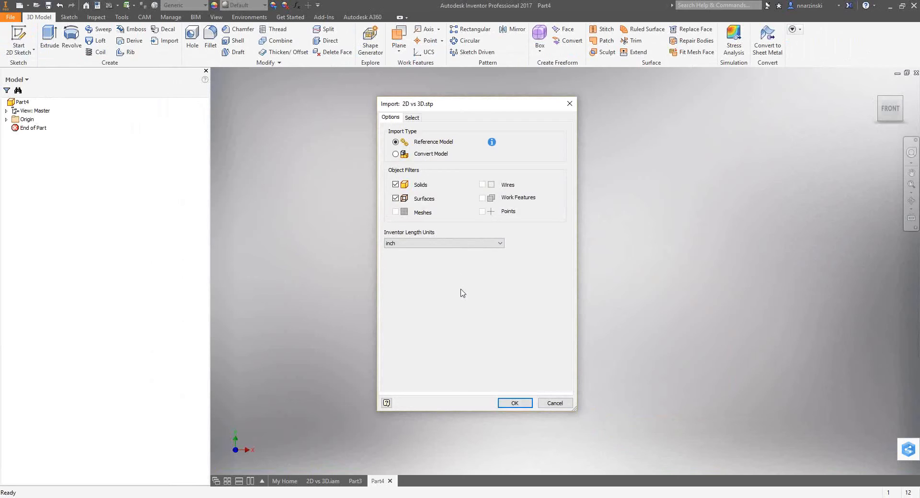
left_click(521, 403)
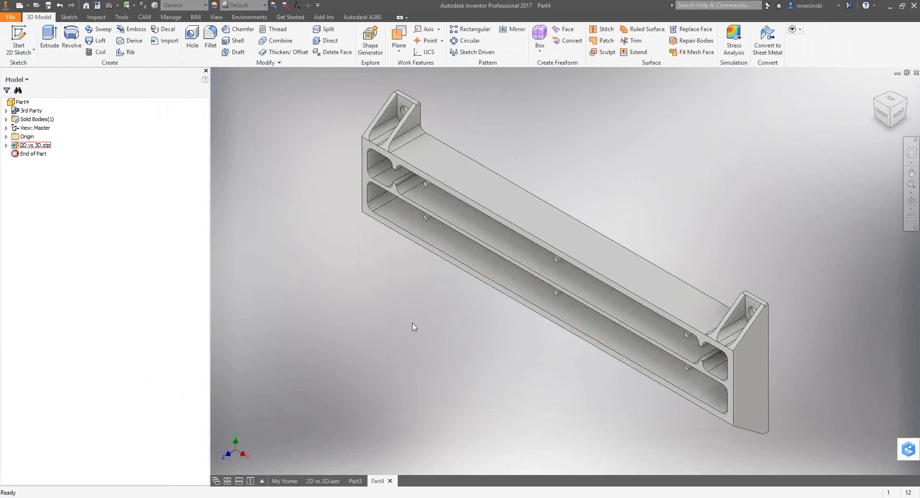
Turn the imported STEP part to show its pocketed side in full and bring up the CAM commands.
middle_click_drag(380, 324, 333, 287, "shift")
left_click(38, 147)
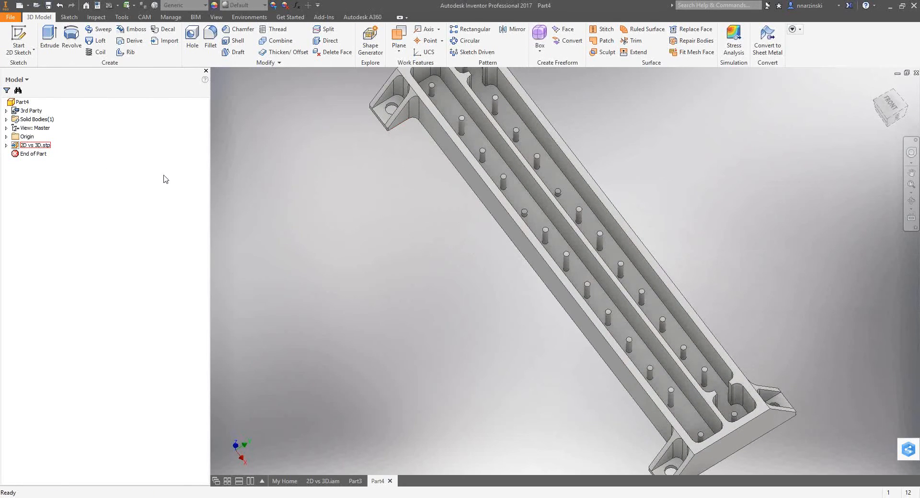
scroll(345, 179, "down", 5)
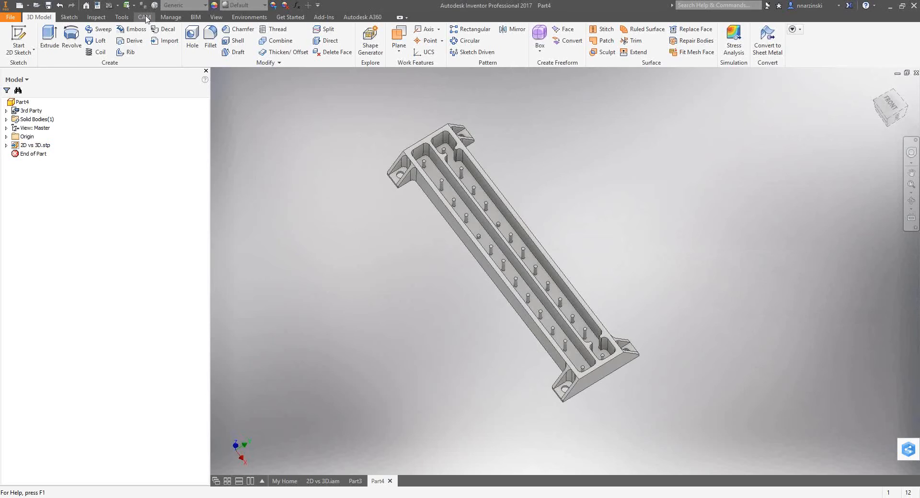
left_click(144, 17)
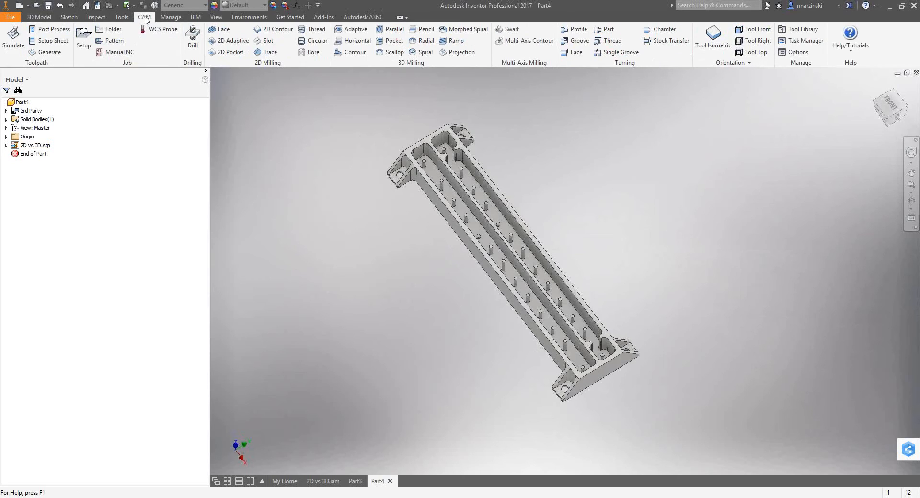
Create a milling setup for the imported STEP part with the WCS offset set to 1.
left_click(83, 38)
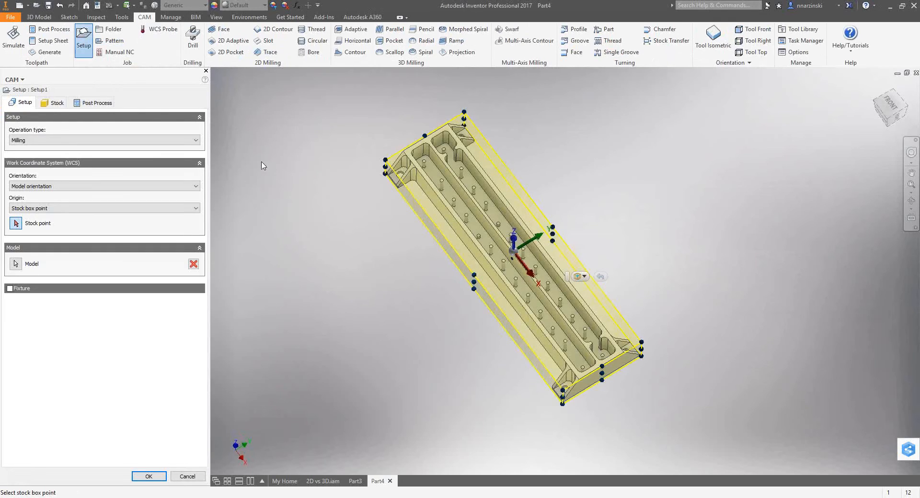
left_click(99, 104)
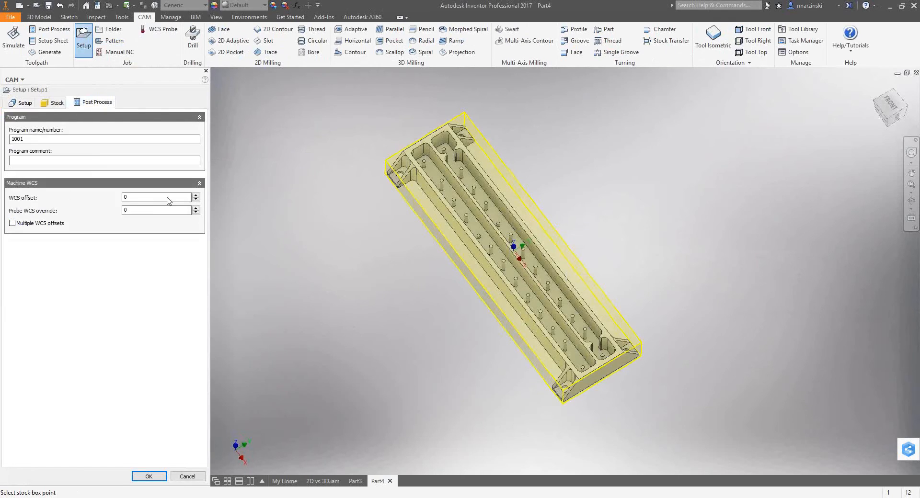
left_click(195, 195)
key("Return")
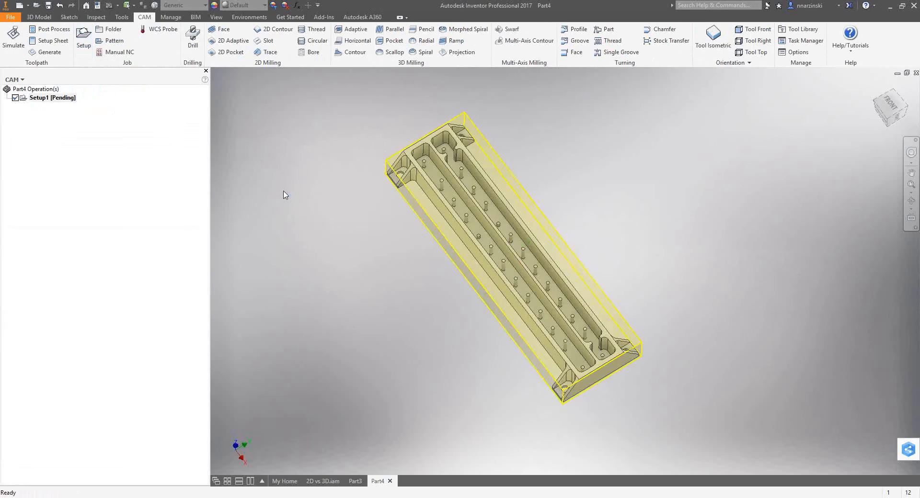
Start a Face operation in Setup1 and browse the flat mills among all available tools.
middle_click_drag(396, 285, 312, 228, "shift")
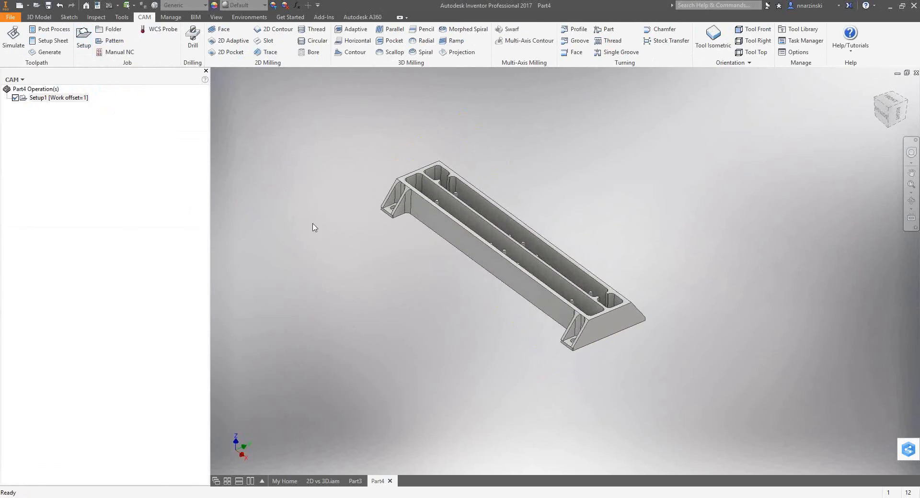
left_click(221, 29)
left_click(92, 131)
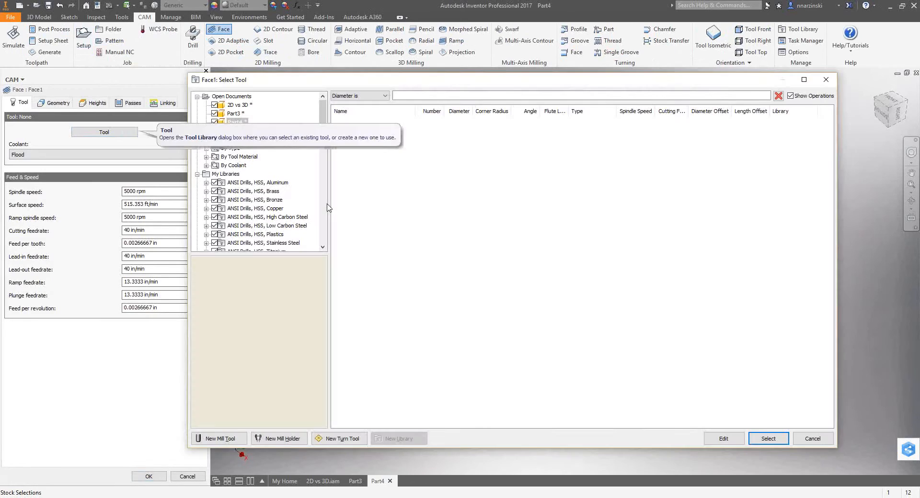
left_click(206, 148)
left_click(238, 130)
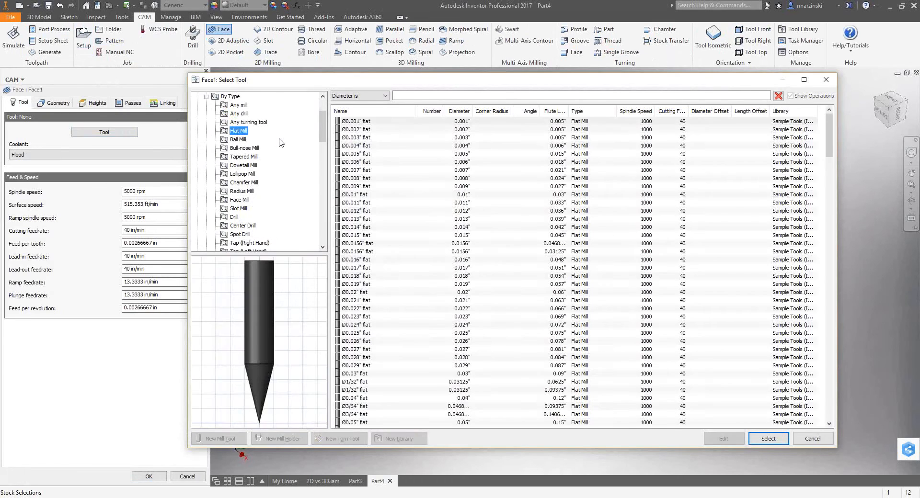
scroll(248, 158, "up", 2)
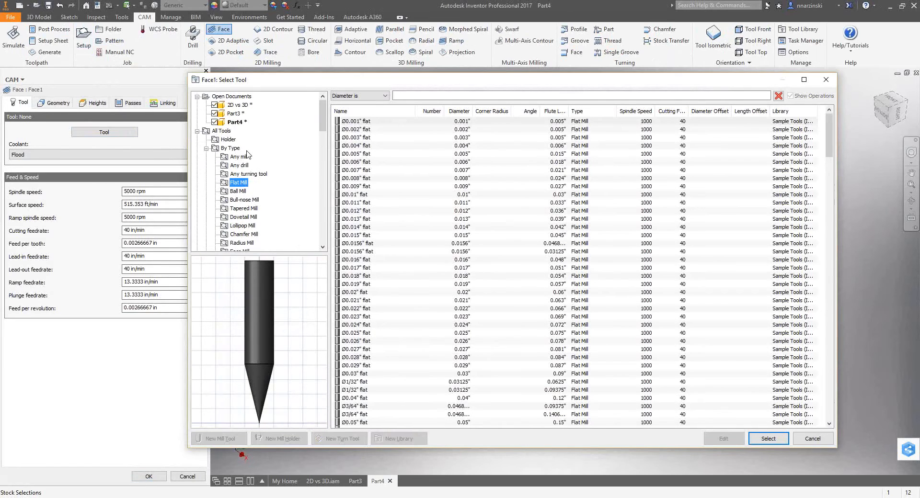
left_click(197, 131)
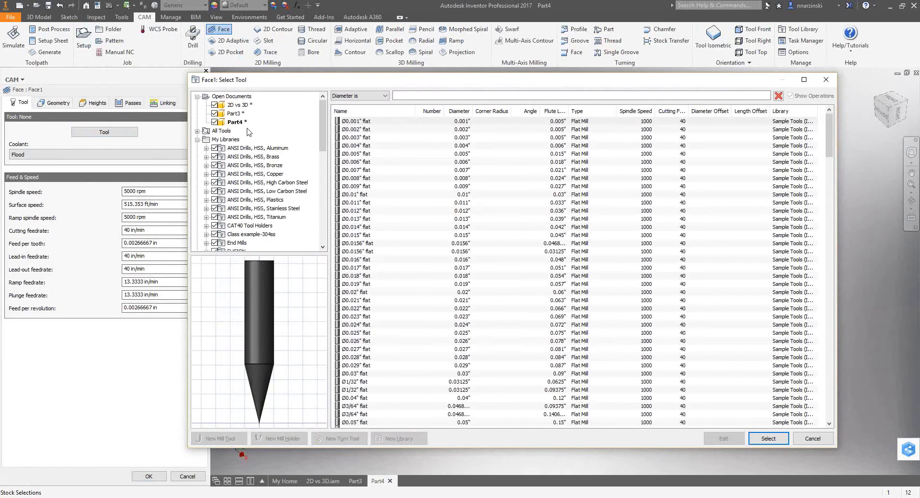
Assign tool #1, the Ø1 3/4" face mill from the open Part3 document, to the Face operation.
left_click(234, 114)
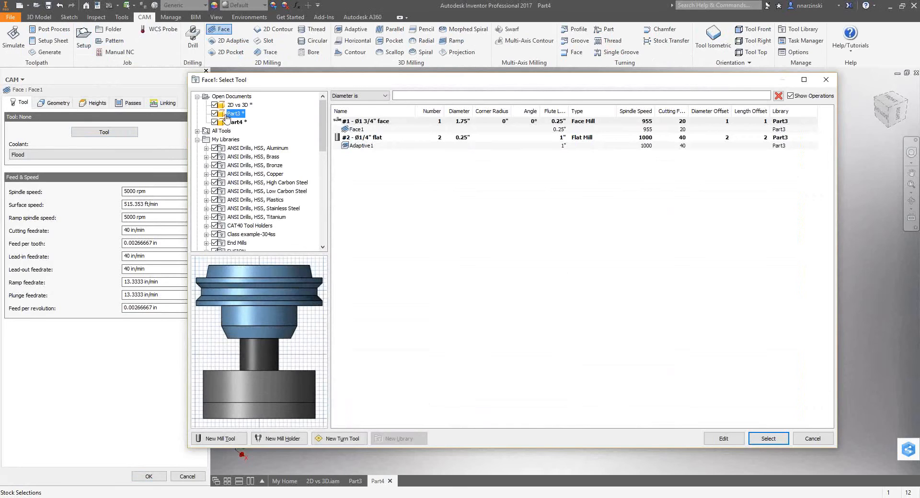
scroll(314, 232, "down", 10)
scroll(314, 232, "up", 10)
left_click(197, 131)
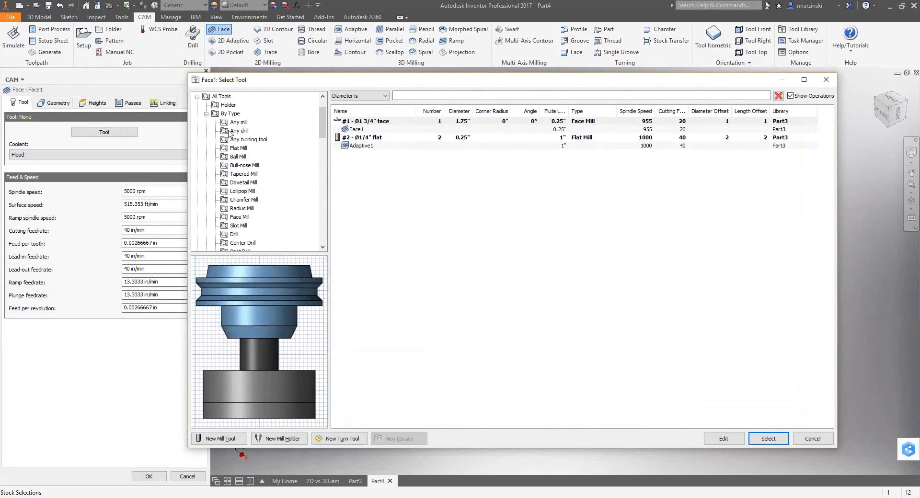
scroll(211, 115, "up", 2)
left_click(380, 122)
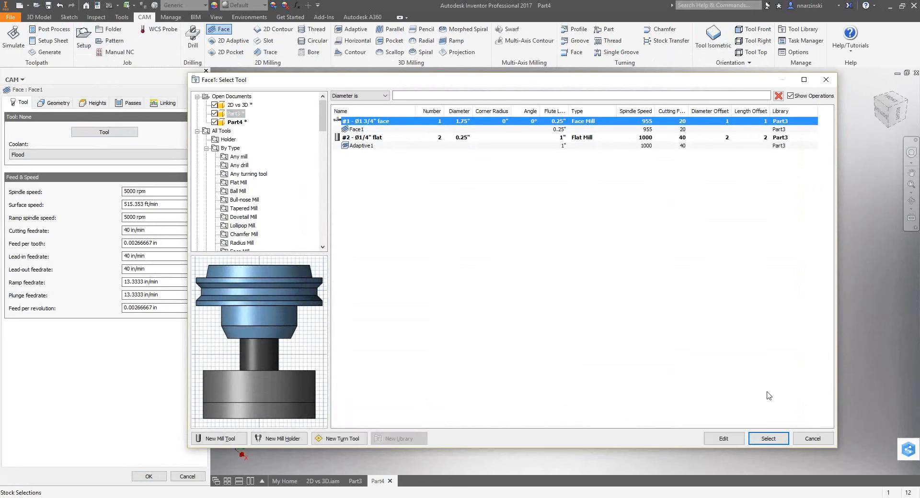
left_click(768, 438)
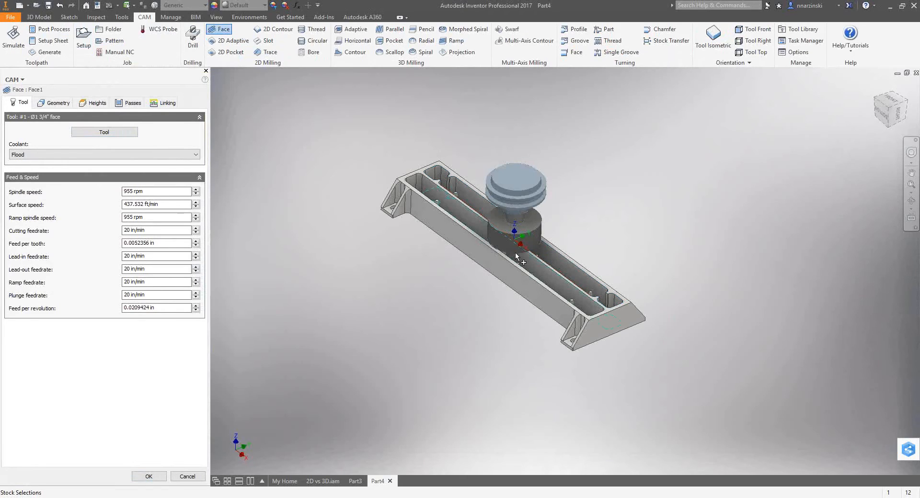
Enable multiple depths with a maximum stepdown of 0.07 in and generate the Face toolpath.
left_click(129, 104)
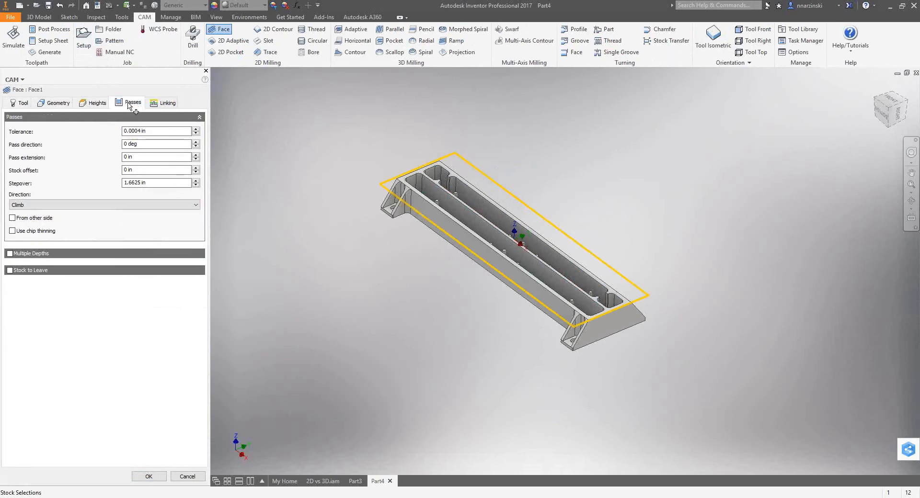
left_click(43, 254)
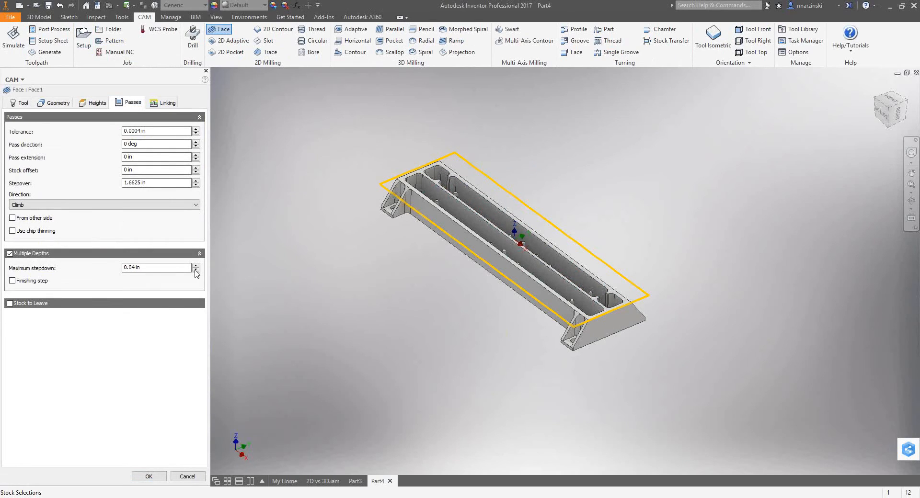
left_click_drag(174, 269, 79, 263)
type(".0")
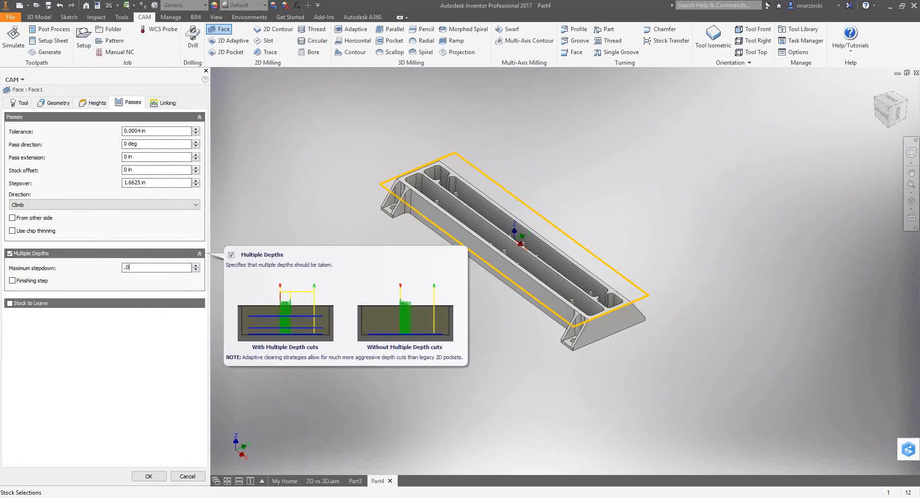
right_click(305, 161)
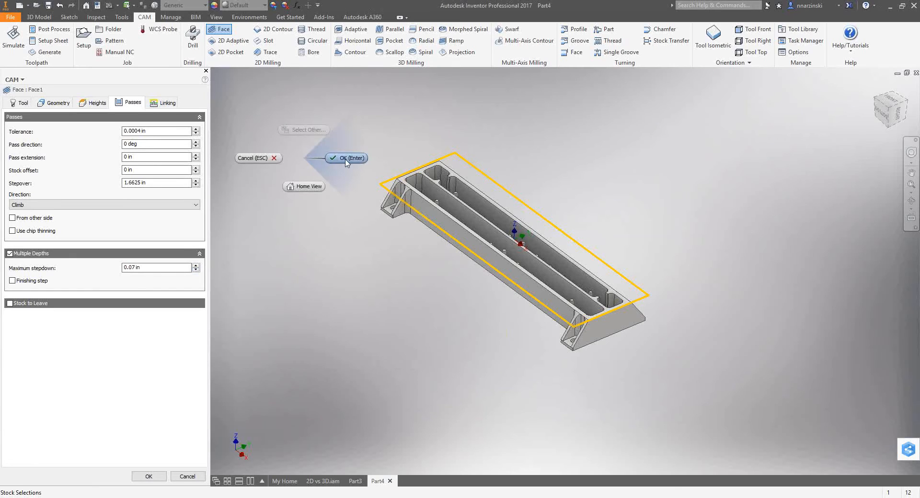
left_click(352, 158)
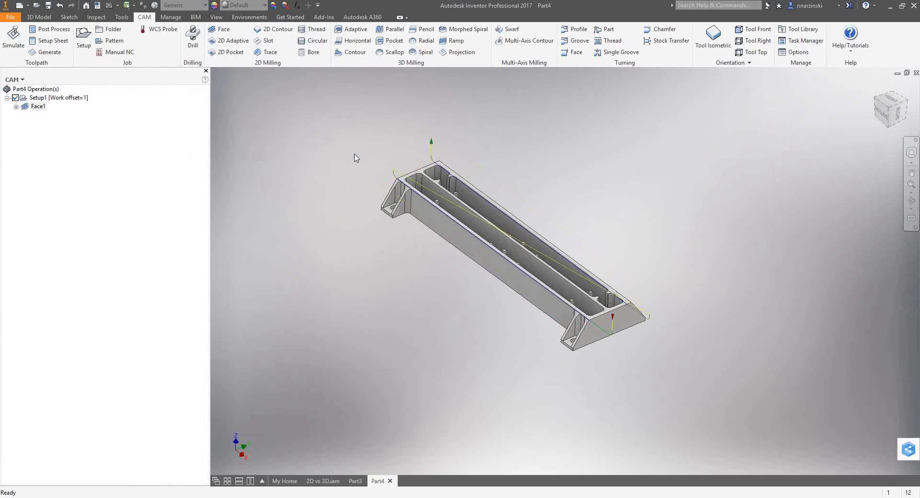
Inspect the Face1 toolpath up close around the part's top edges and corners.
scroll(643, 335, "up", 10)
scroll(643, 308, "down", 12)
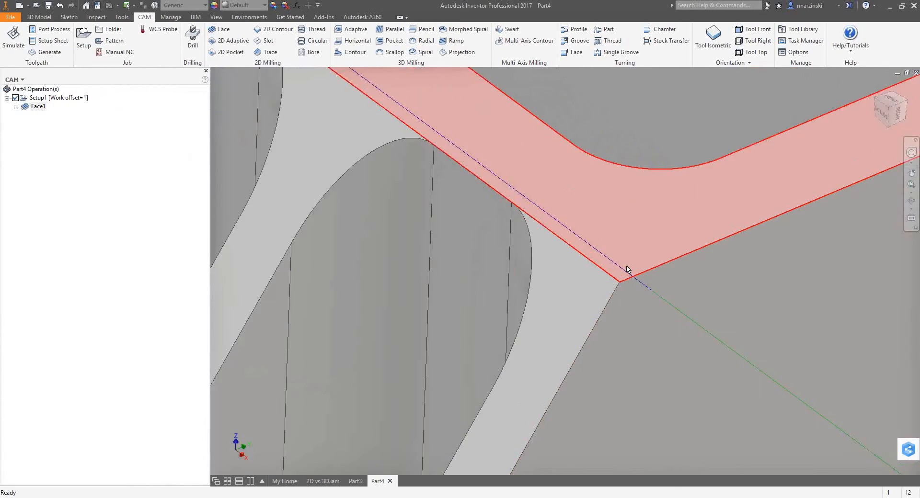
scroll(504, 138, "up", 2)
scroll(504, 138, "down", 4)
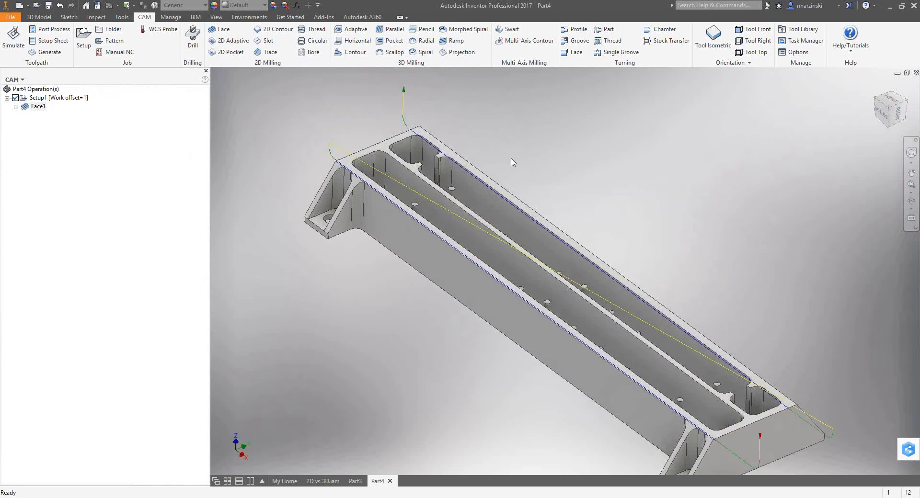
key("F4")
left_click_drag(384, 191, 403, 203)
Examine Setup1's stock around the part from the side and from above, ending in the tool isometric view.
left_click(37, 98)
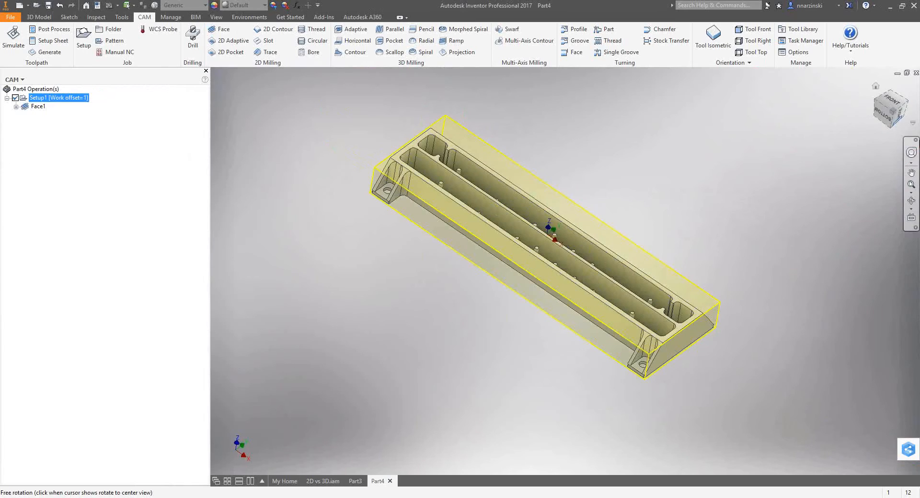
left_click(884, 114)
scroll(751, 252, "up", 6)
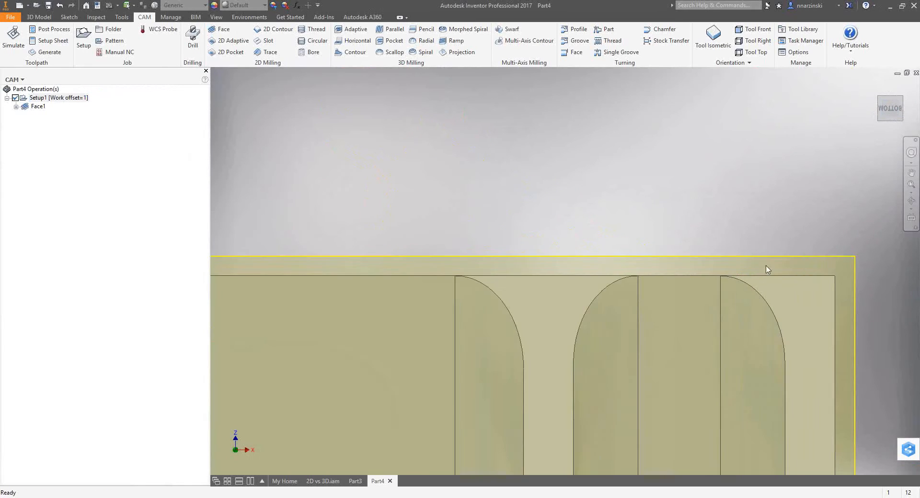
scroll(756, 237, "down", 4)
scroll(785, 353, "down", 2)
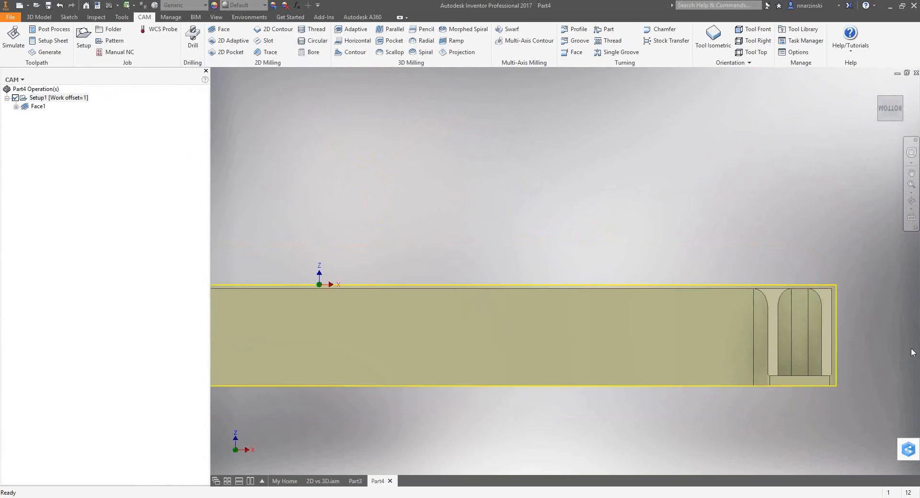
left_click_drag(834, 232, 836, 286)
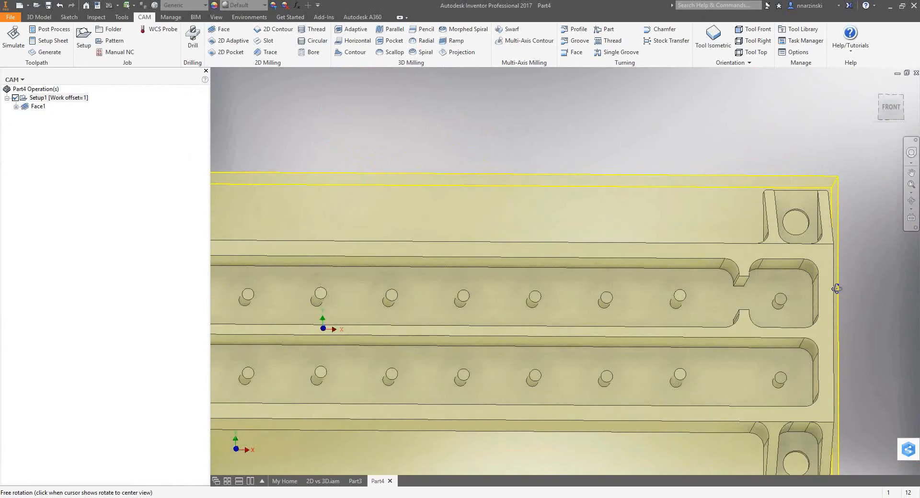
left_click(890, 114)
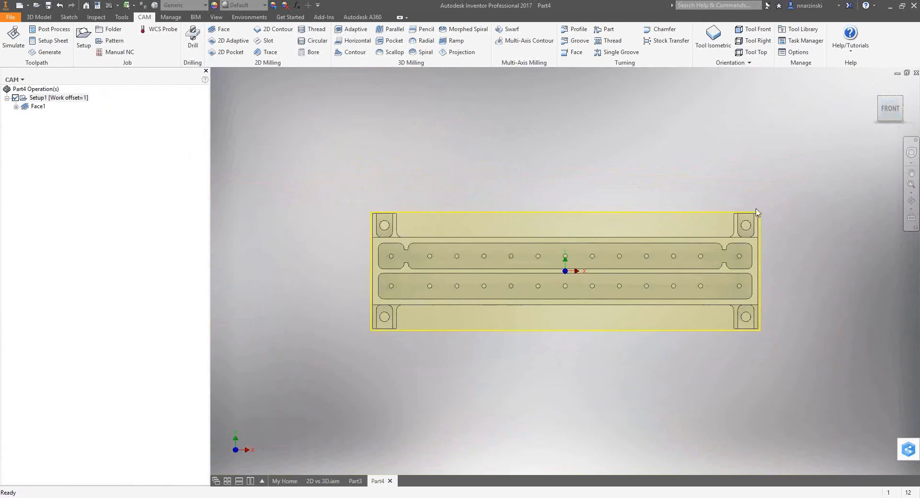
scroll(750, 230, "up", 5)
scroll(762, 228, "down", 5)
left_click_drag(762, 228, 698, 226)
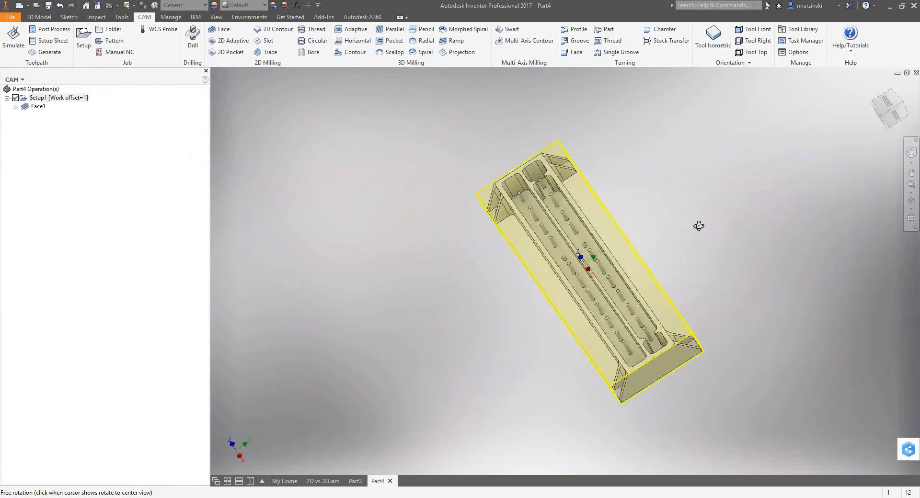
left_click(713, 35)
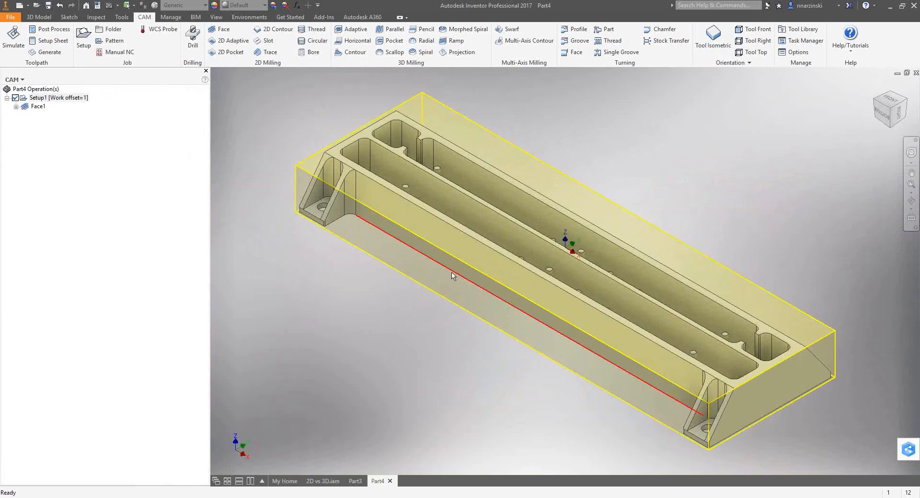
Start a 2D Adaptive operation with tool #13, the Ø3/8" flat mill from the 2D vs 3D document.
left_click(226, 42)
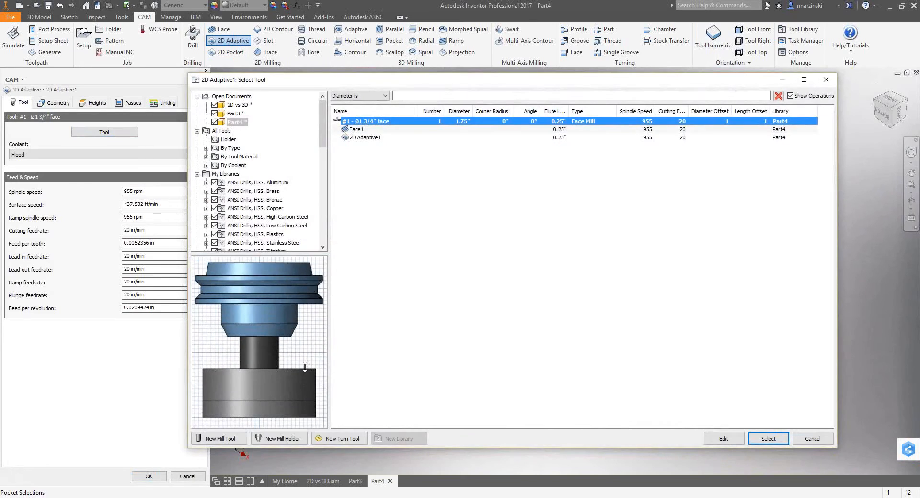
left_click(237, 106)
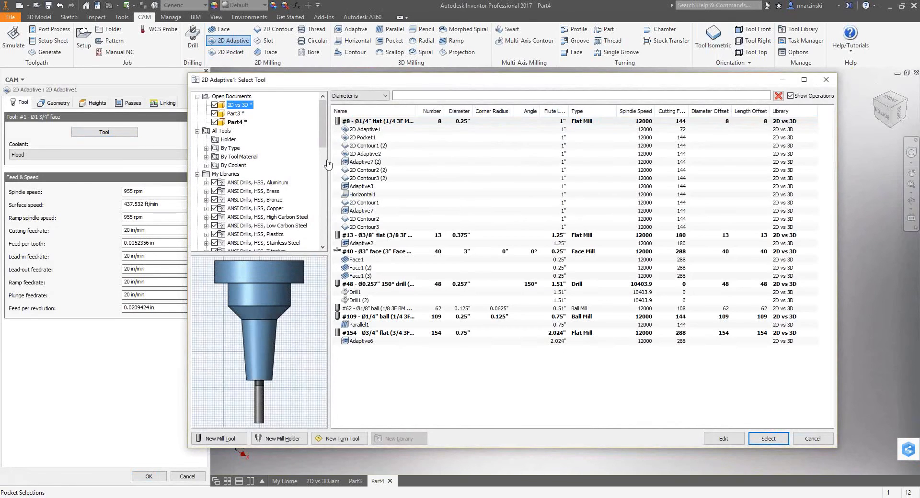
left_click(396, 236)
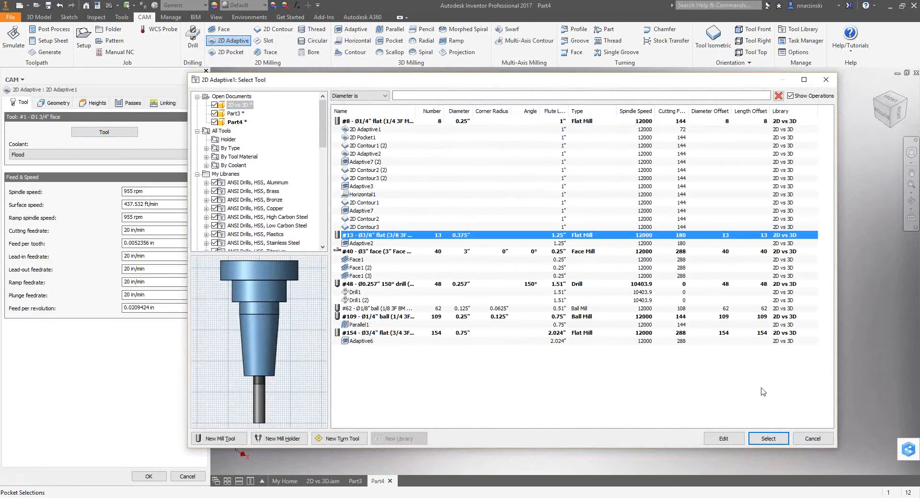
left_click(768, 438)
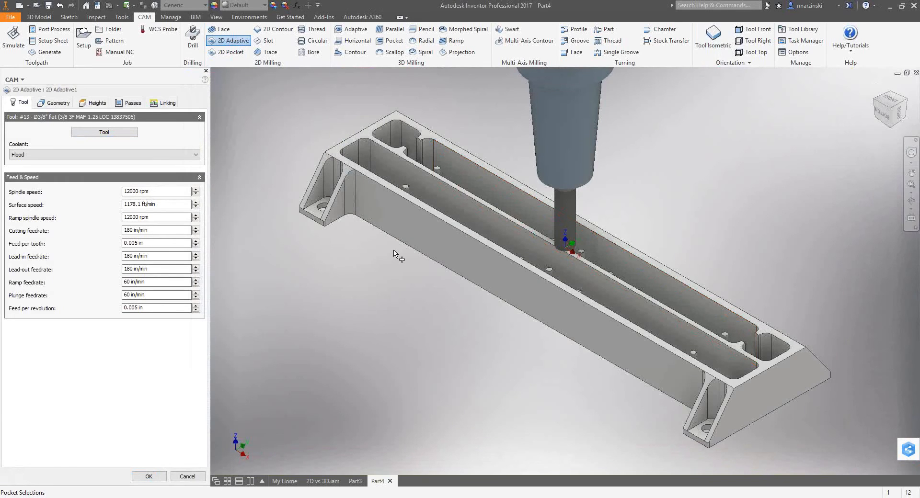
Enable stock contours, select the part's bottom outer contour as the pocket geometry, and open the operation's height settings.
left_click(56, 103)
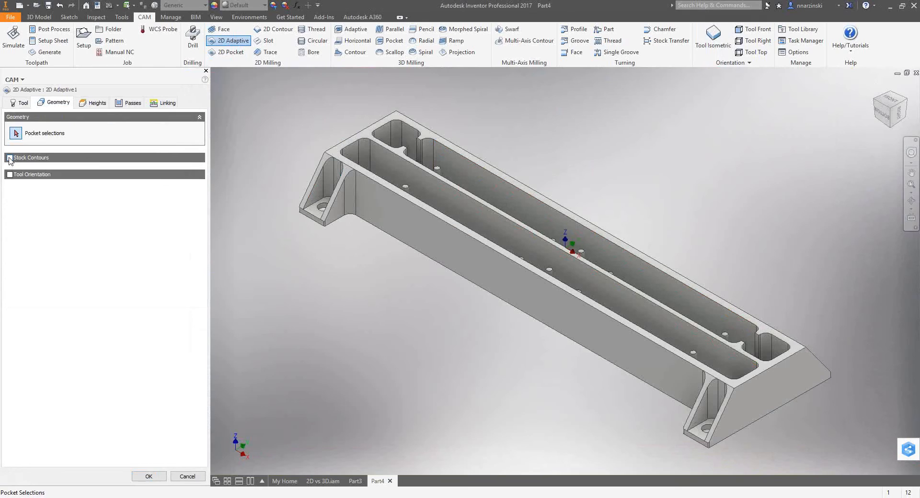
left_click(9, 158)
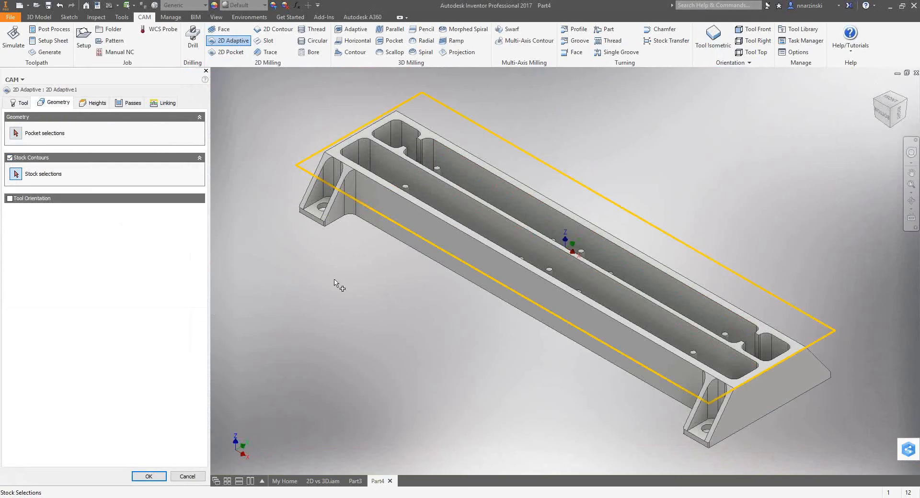
left_click(16, 133)
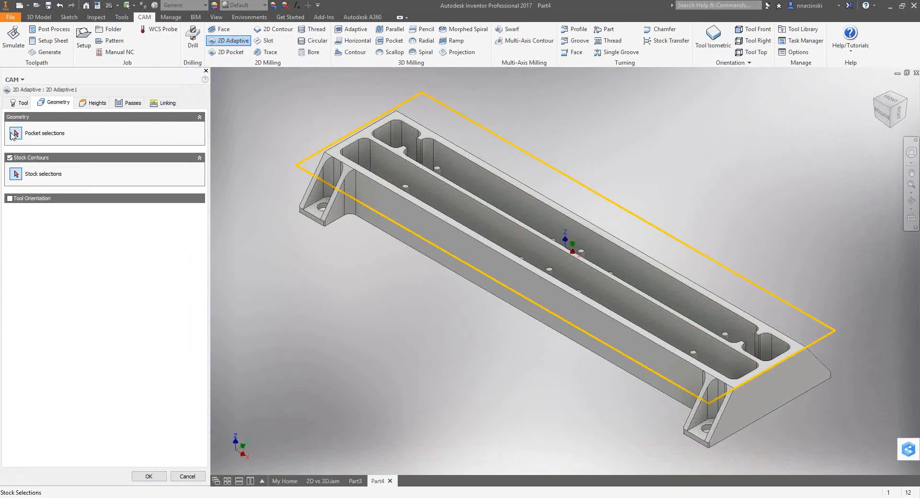
left_click(631, 374)
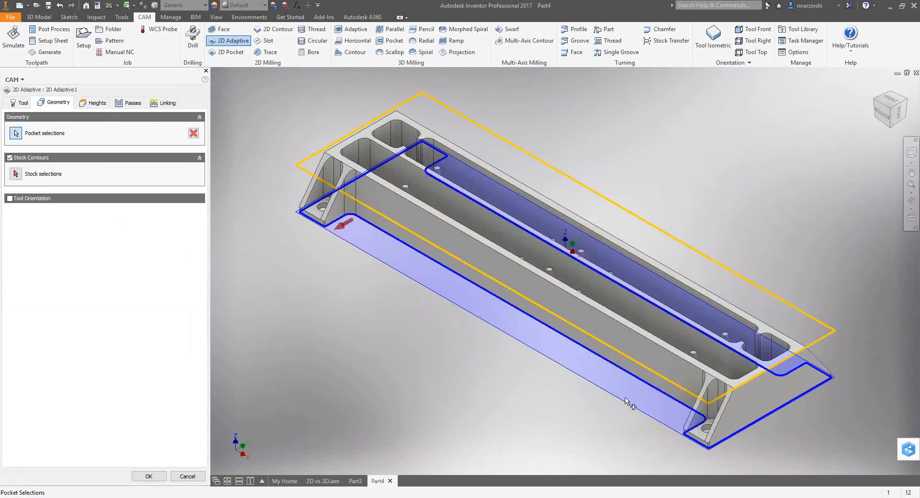
left_click(96, 103)
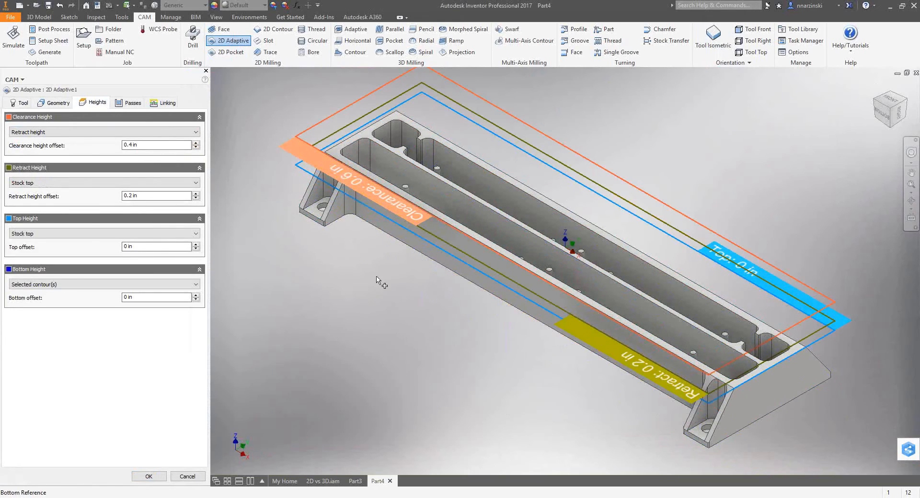
Set the 2D Adaptive bottom height to the model bottom with a -0.01 in offset and generate the toolpath.
left_click(46, 283)
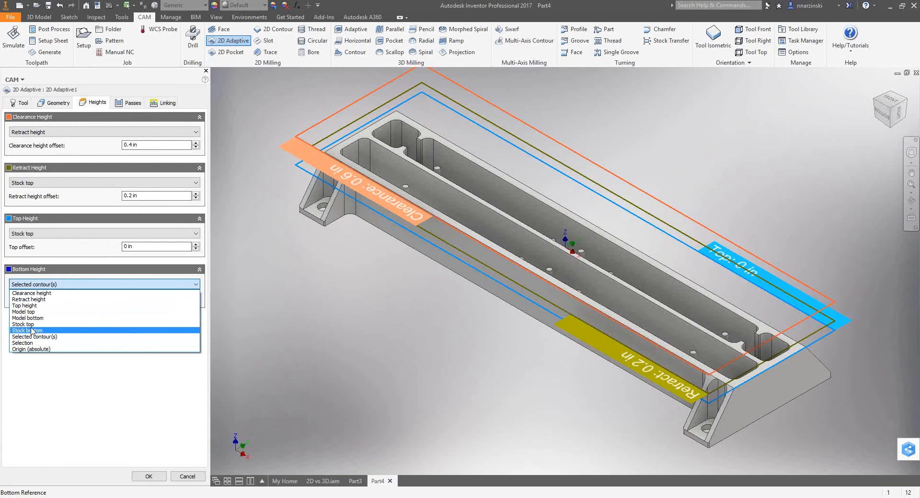
left_click(30, 318)
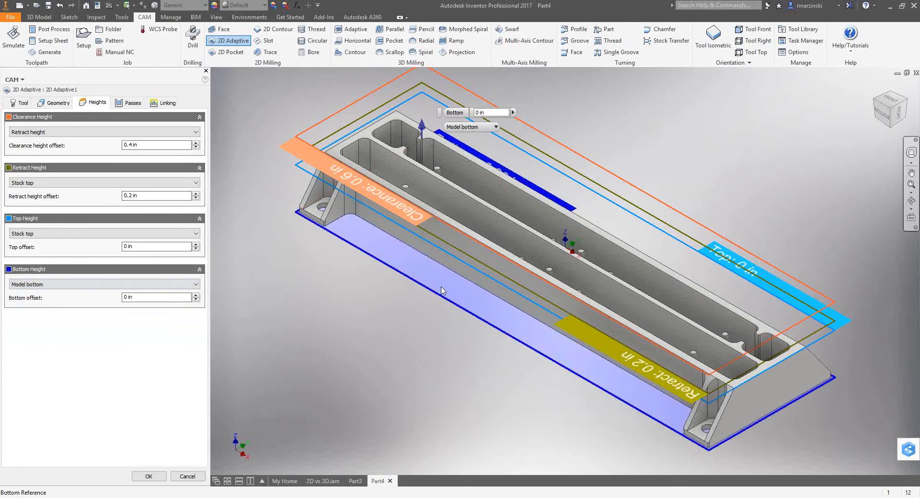
left_click(884, 122)
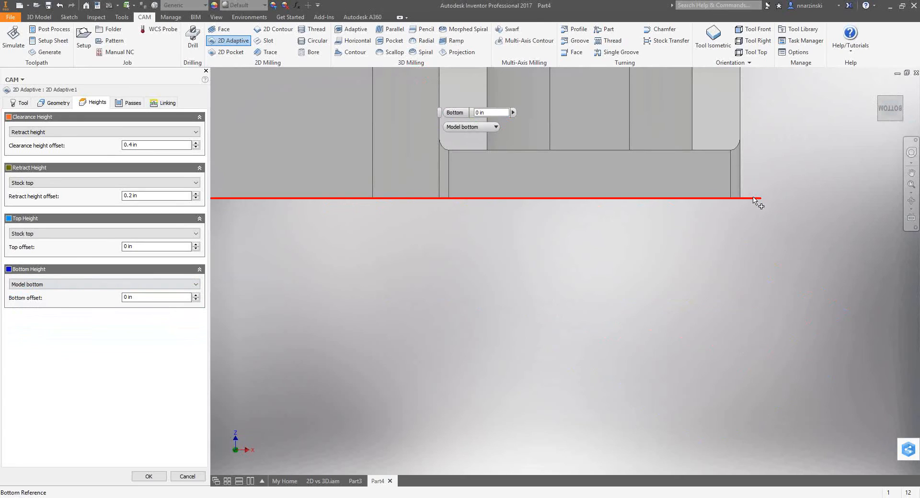
key("Return")
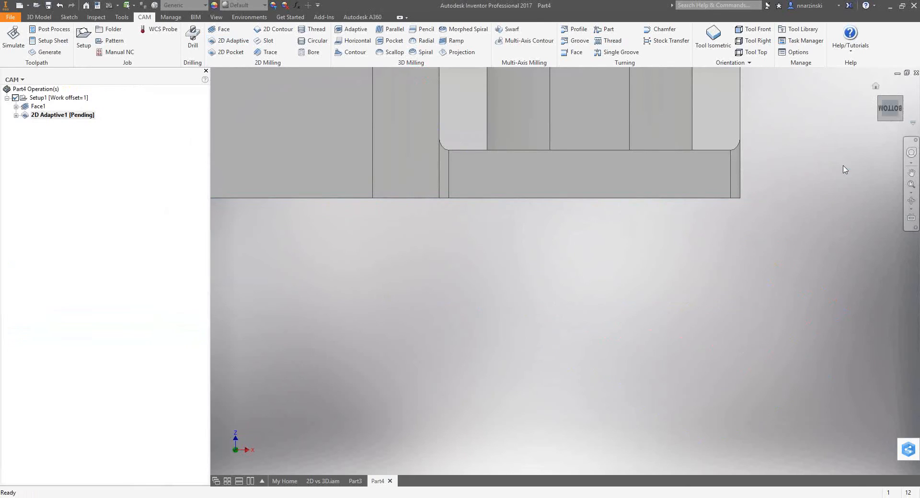
left_click(899, 104)
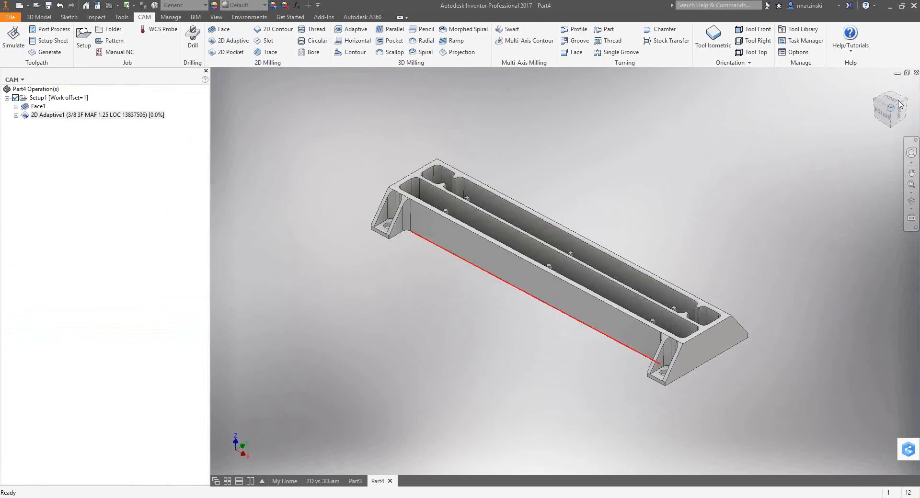
Edit the 2D Adaptive passes to an optimal load of 0.1125 in and 0.005 in radial and axial stock to leave.
left_click(110, 116)
double_click(110, 116)
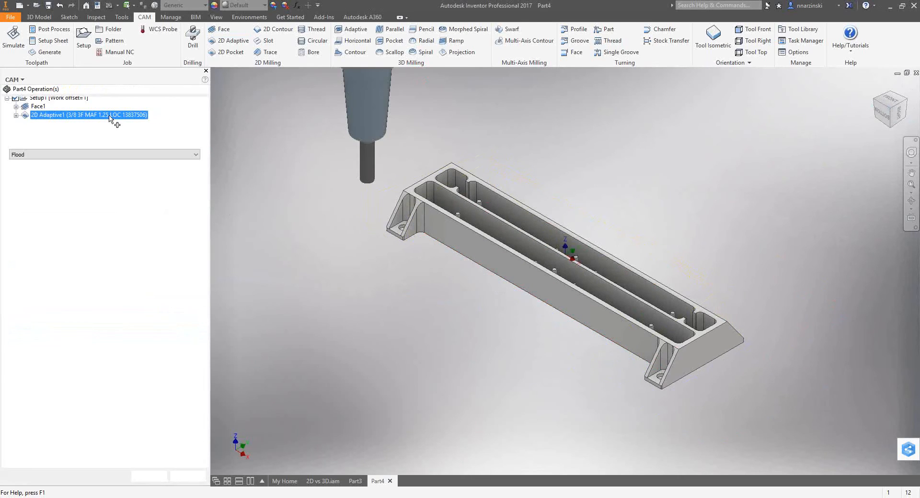
left_click(130, 103)
left_click_drag(157, 146, 82, 140)
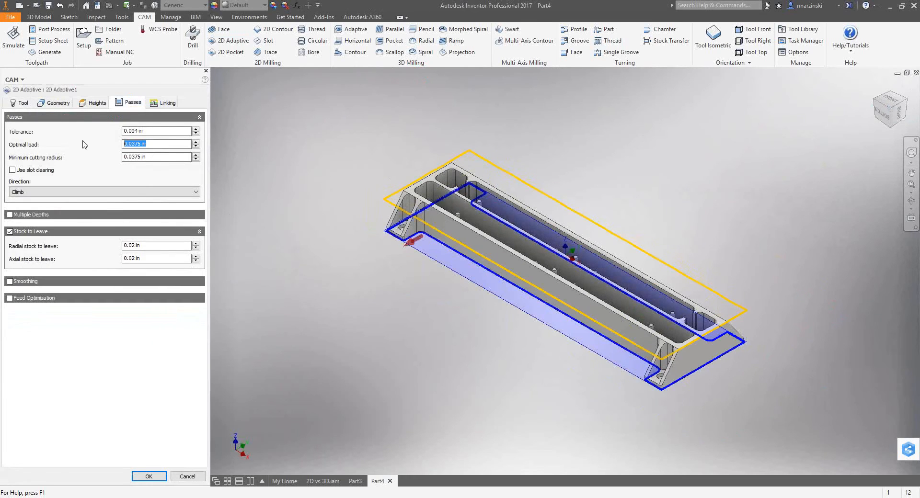
type(".1125")
left_click_drag(145, 247, 88, 241)
type(".0")
left_click(274, 218)
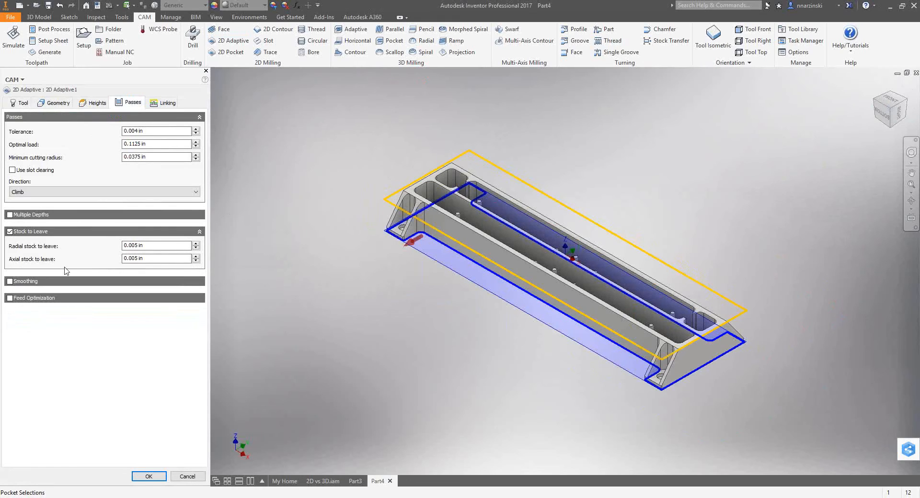
Review the 2D Adaptive height and linking settings, and accept the operation to regenerate its toolpath.
left_click(94, 103)
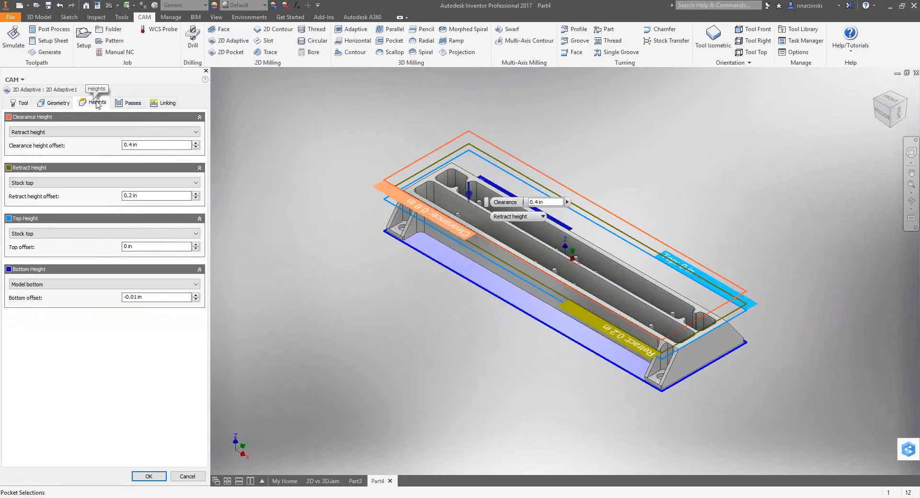
left_click(166, 104)
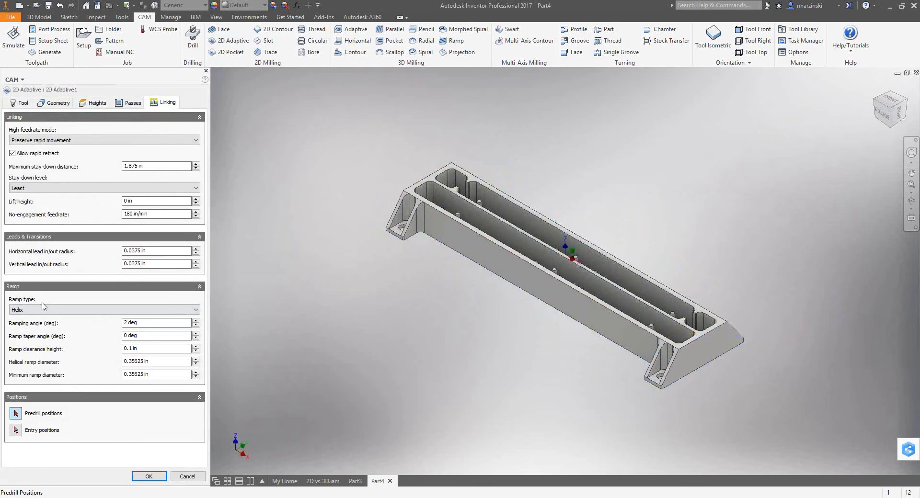
left_click(370, 144)
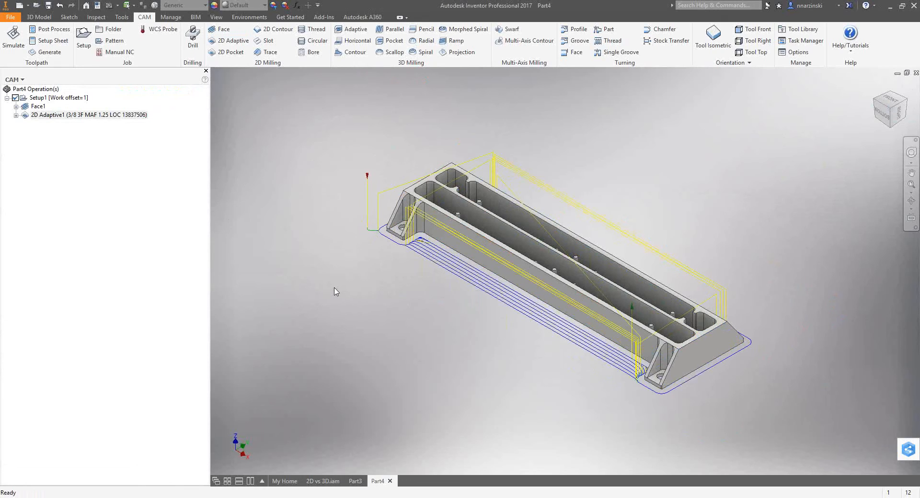
scroll(404, 267, "up", 1)
scroll(526, 267, "up", 3)
scroll(525, 263, "down", 5)
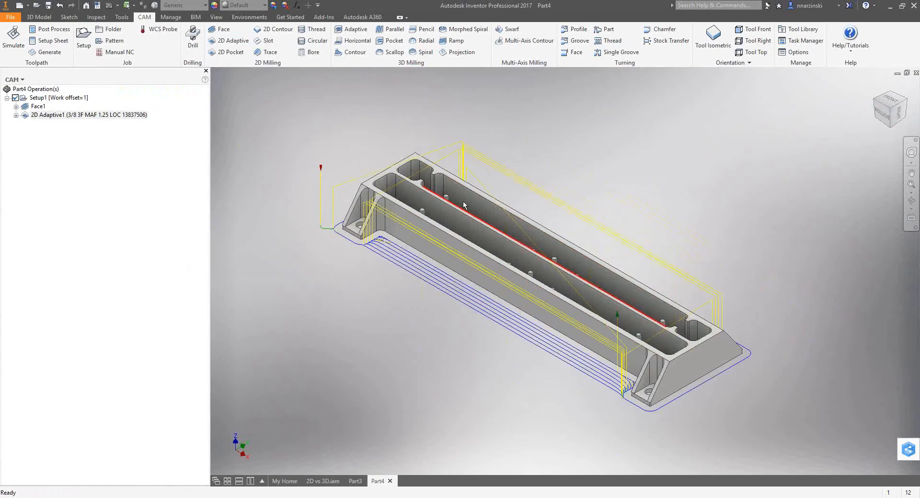
Start a 3D Adaptive operation bounded by the top contours of the two long pockets, with rest material from previous operations.
left_click(354, 30)
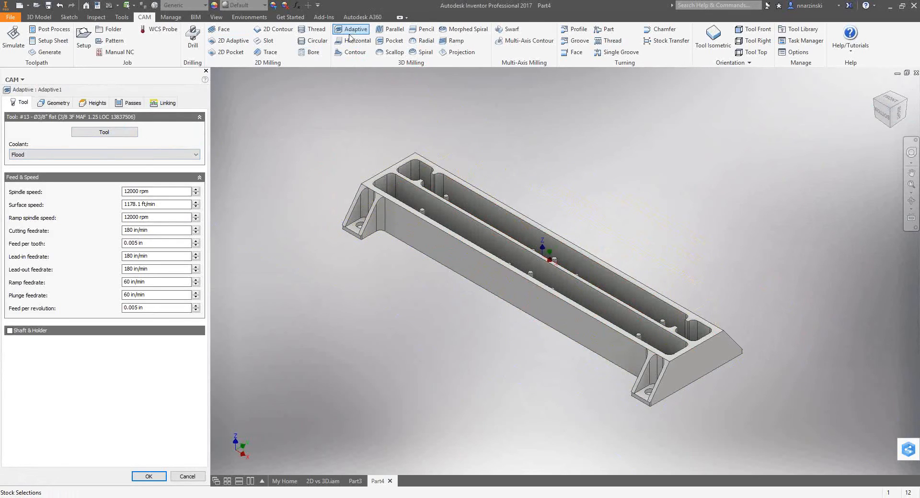
mouse_move(386, 196)
middle_mouse_down("shift")
mouse_move(389, 219)
mouse_move(382, 195)
middle_mouse_up("shift")
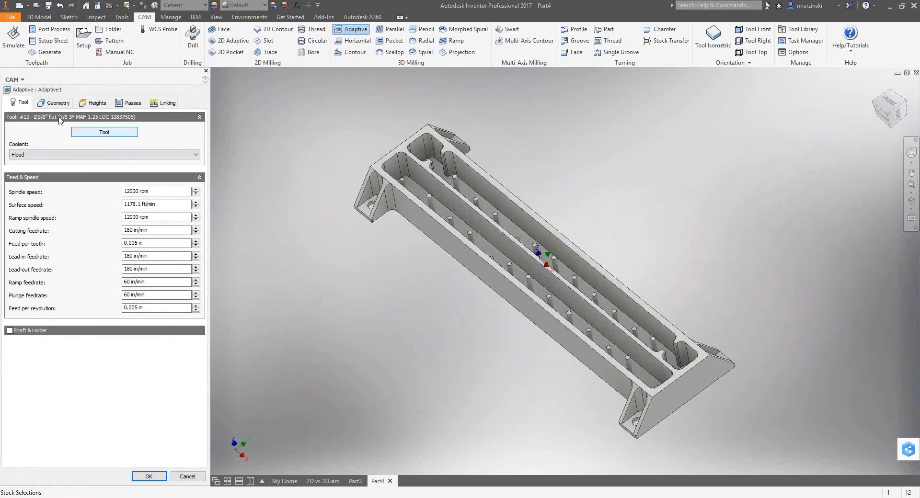
left_click(54, 102)
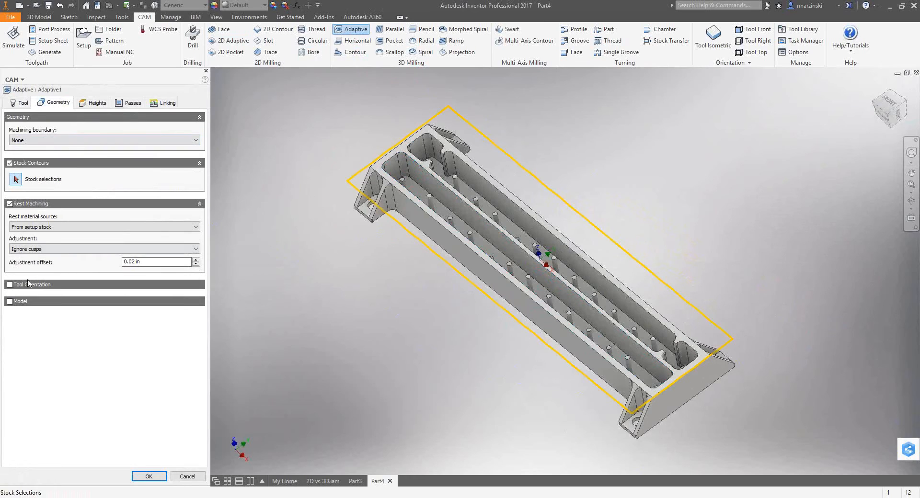
mouse_move(65, 146)
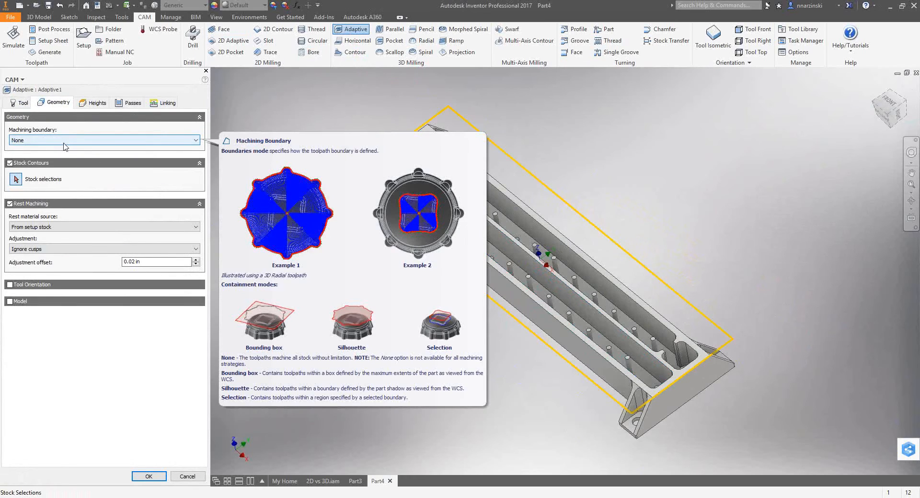
left_click(43, 141)
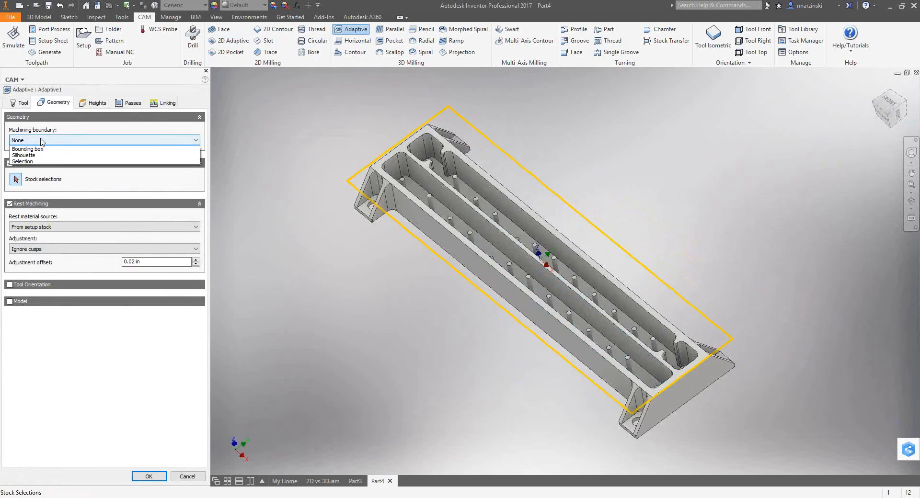
left_click(22, 167)
left_click(392, 159)
left_click(392, 160)
left_click(412, 146)
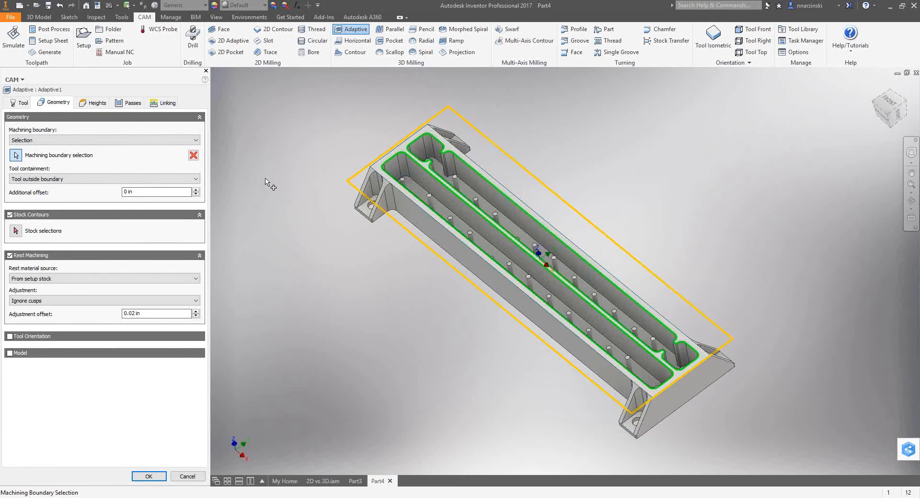
left_click(40, 284)
left_click(39, 289)
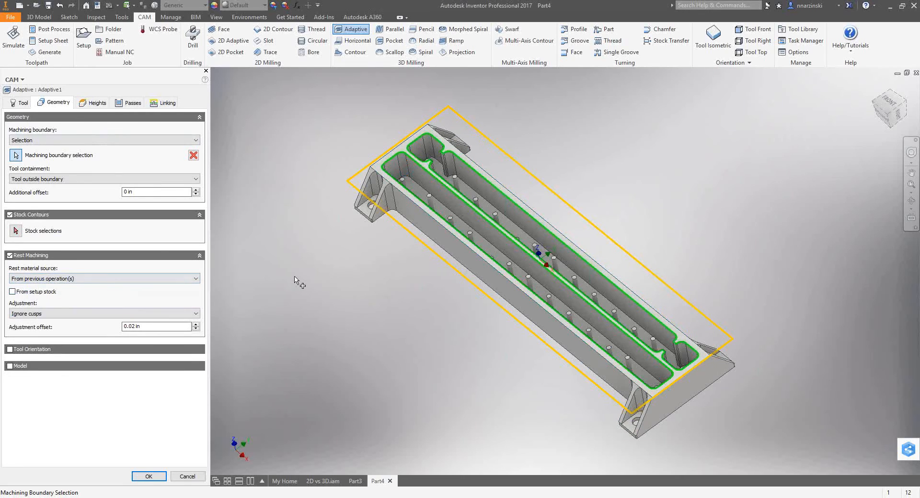
Set the optimal load to 0.11 in, minimum cutting radius to 0 and radial stock to leave to 0.005 in, and change the fine stepdown.
left_click(134, 104)
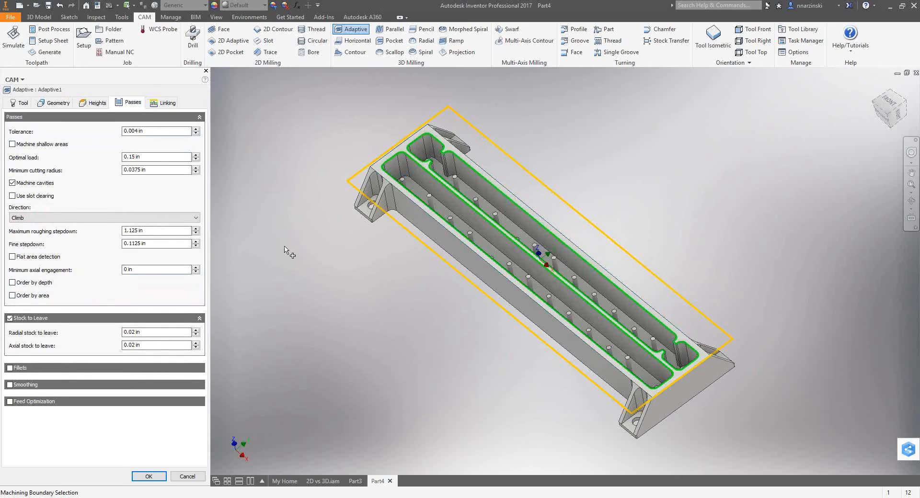
left_click(154, 157)
type(".1125")
left_click(142, 170)
type("0")
left_click(151, 334)
type(".005")
left_click(154, 244)
double_click(125, 244)
type(".")
Set the helix ramping angle to 6 deg, change the minimum ramp diameter, and generate the 3D Adaptive toolpath.
left_click(159, 103)
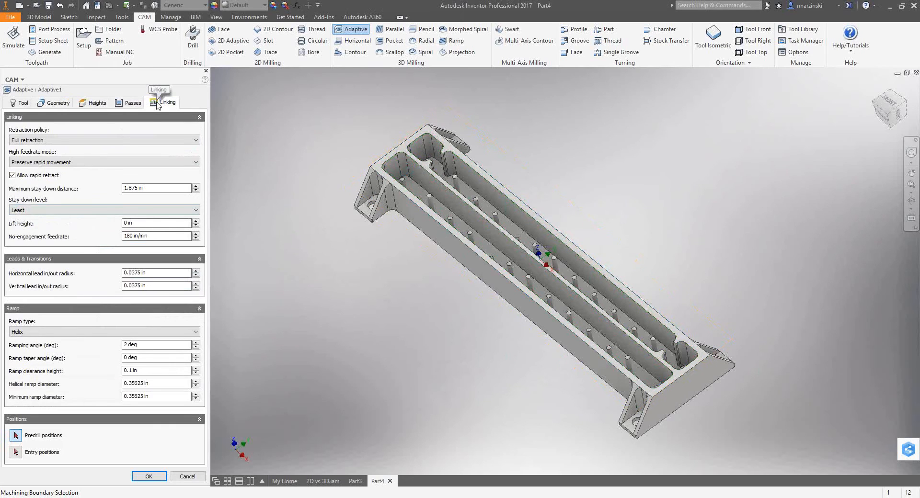
double_click(146, 345)
type("6")
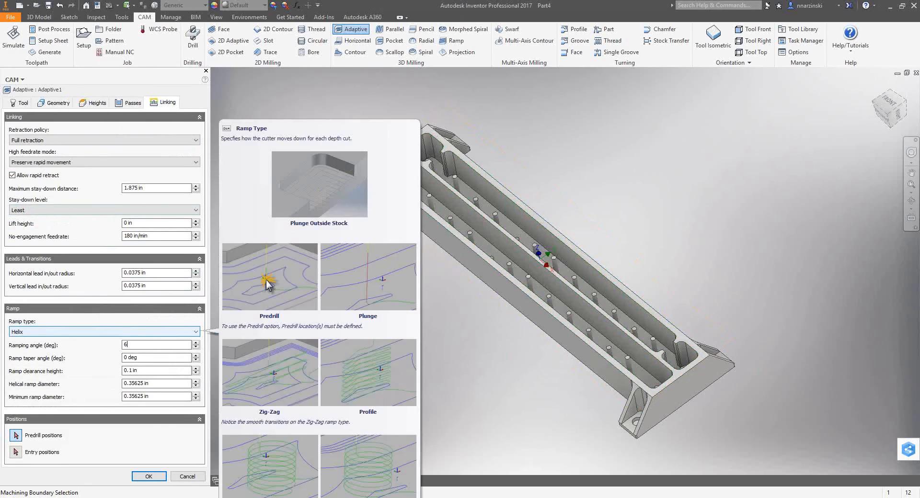
left_click(162, 398)
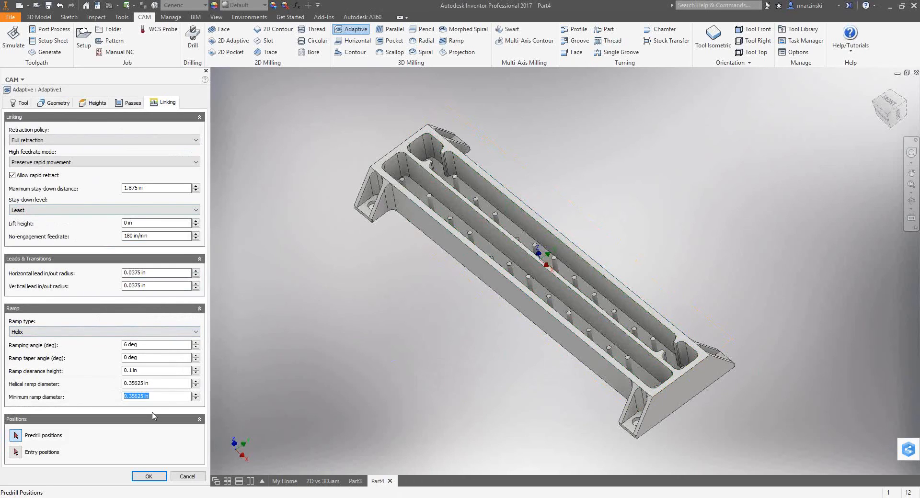
type(".1")
left_click(319, 273)
right_click(321, 276)
left_click(353, 281)
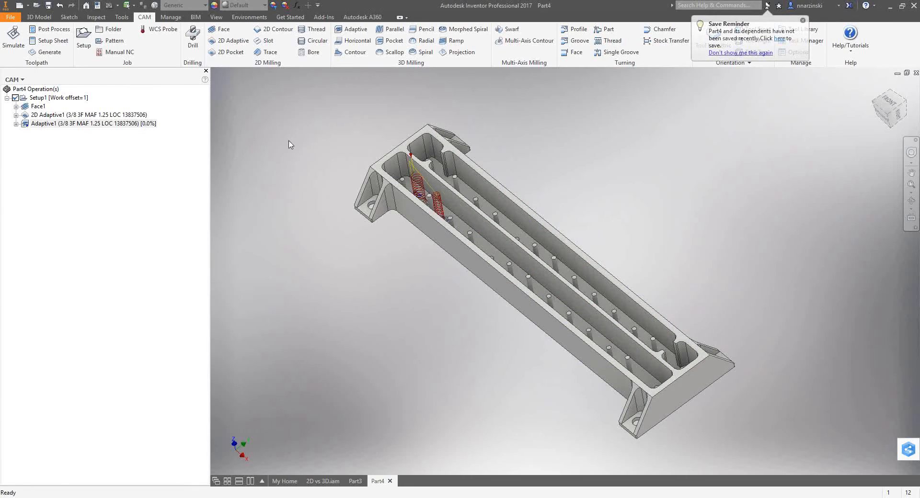
Simulate all of Setup1's operations at a faster playback speed, inspect the pocket clearing from above, and close the simulation.
mouse_move(300, 142)
middle_mouse_down("shift")
mouse_move(310, 170)
mouse_move(312, 148)
middle_mouse_up("shift")
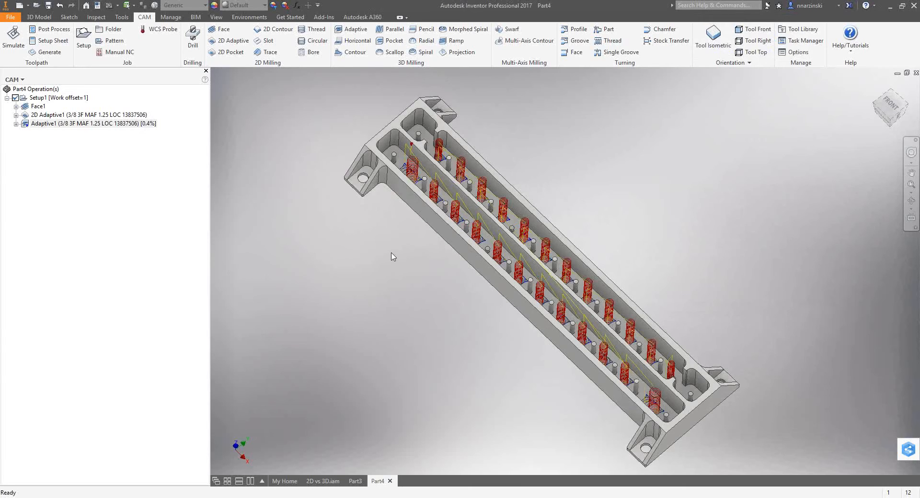
middle_click_drag(441, 289, 606, 303, "shift")
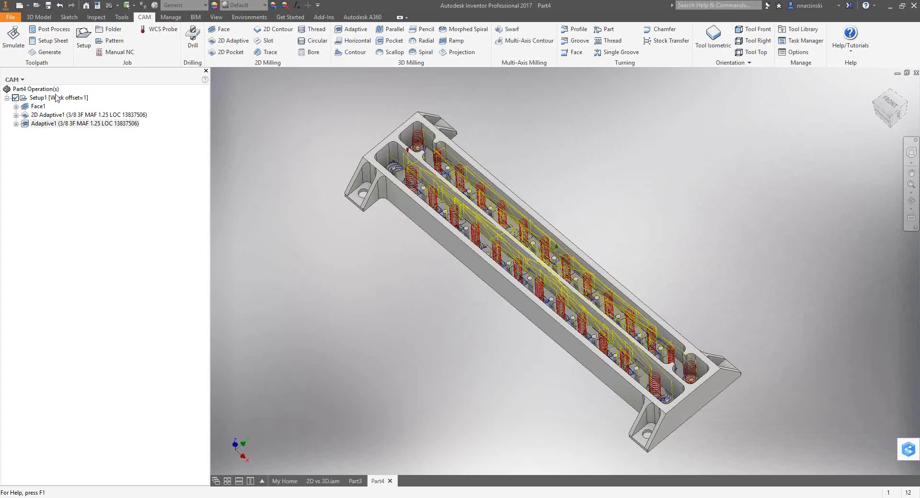
left_click(25, 99)
left_click(14, 40)
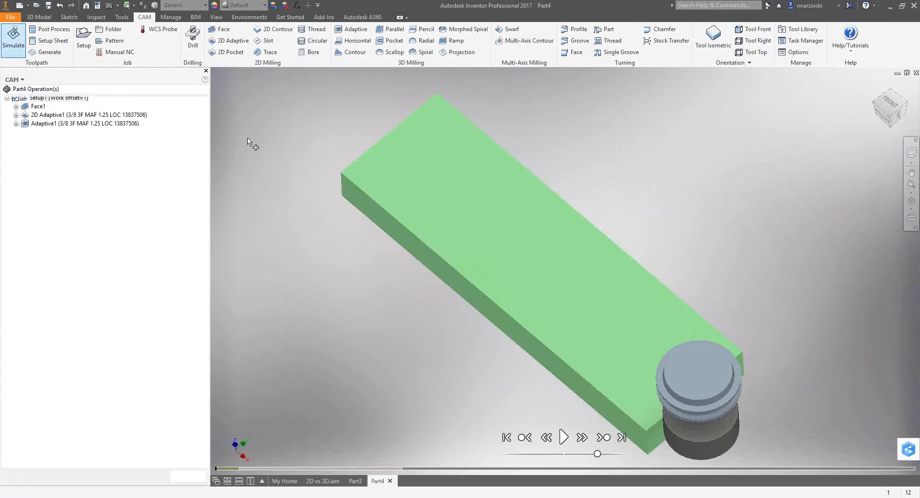
middle_click_drag(535, 428, 532, 419, "shift")
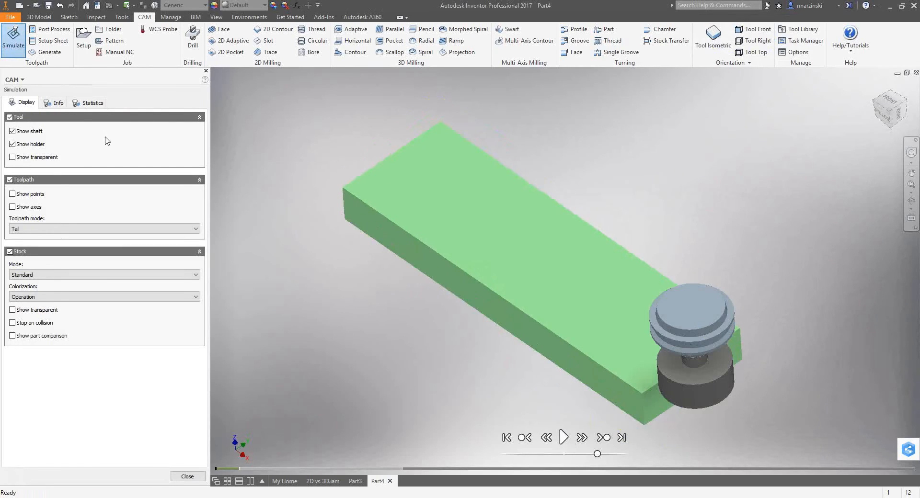
left_click(56, 103)
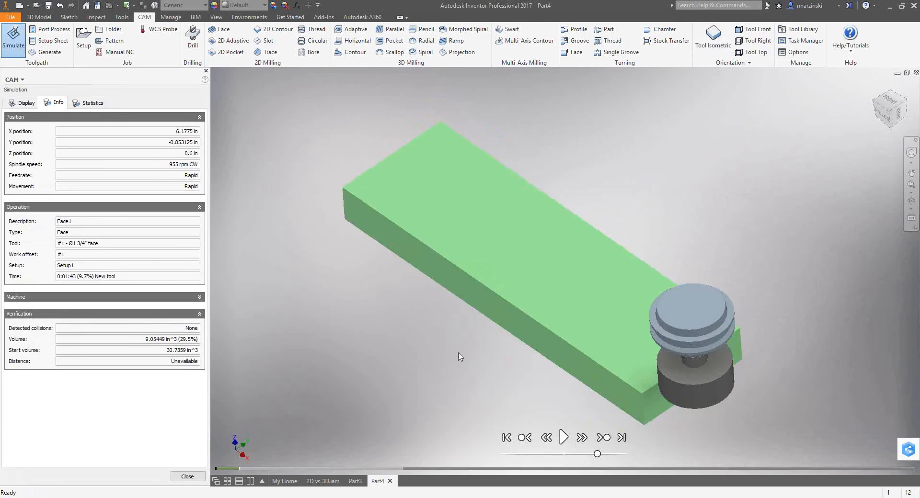
right_click(390, 348)
left_click(429, 348)
left_click_drag(598, 455, 614, 455)
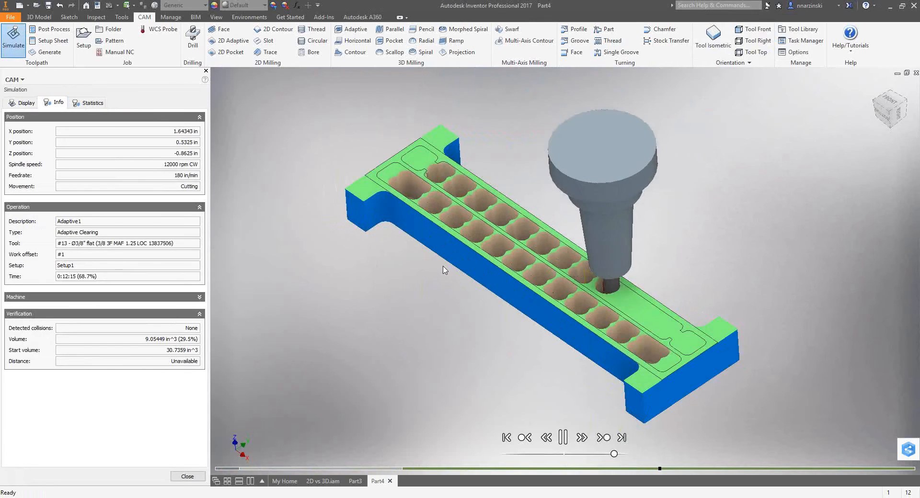
middle_click_drag(436, 239, 440, 254, "shift")
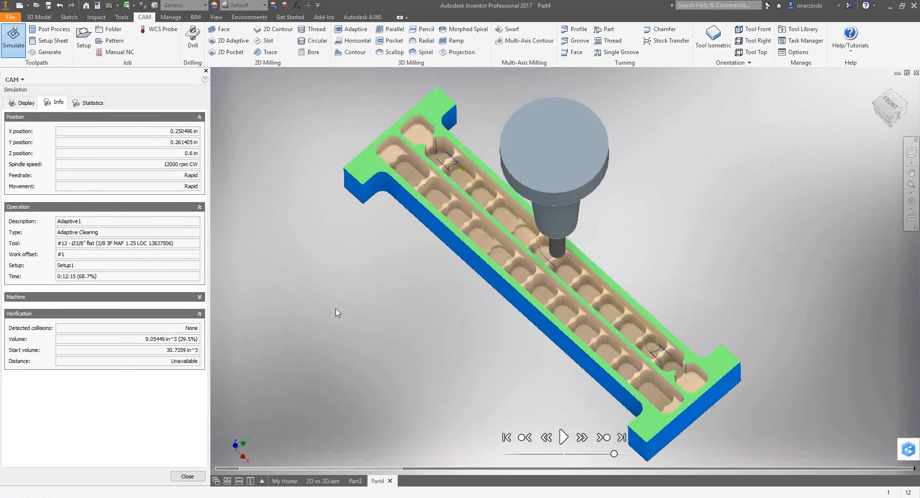
left_click(187, 476)
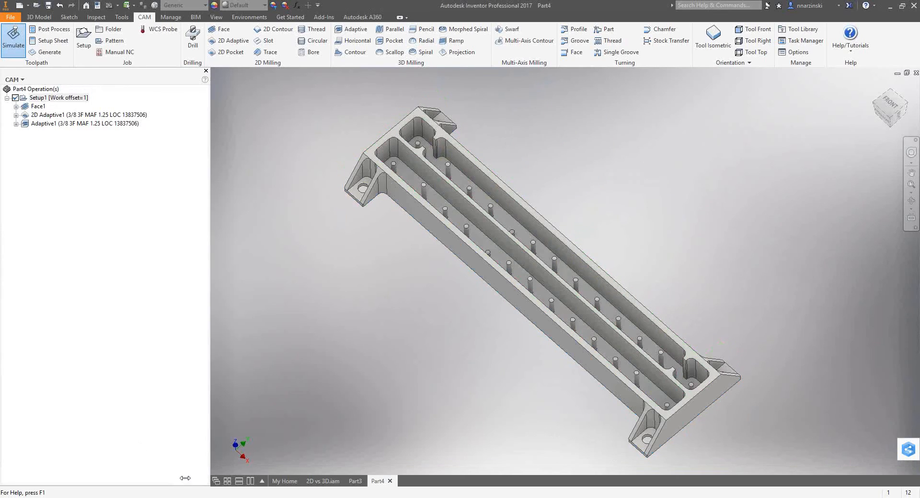
Duplicate the Adaptive1 operation in Setup1.
left_click(38, 124)
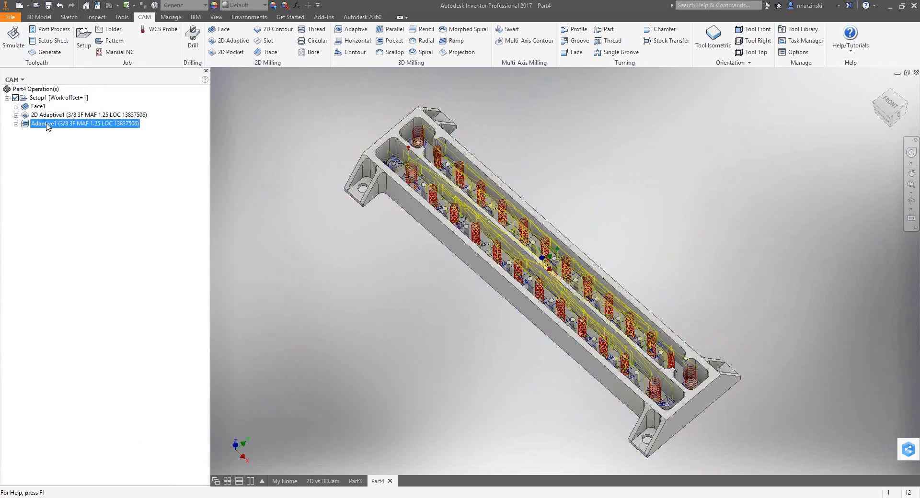
right_click(47, 126)
mouse_move(80, 239)
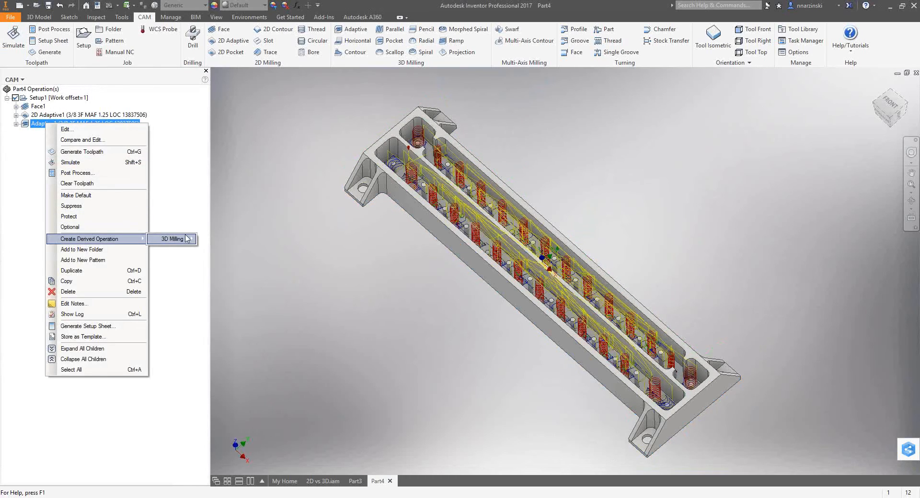
mouse_move(187, 239)
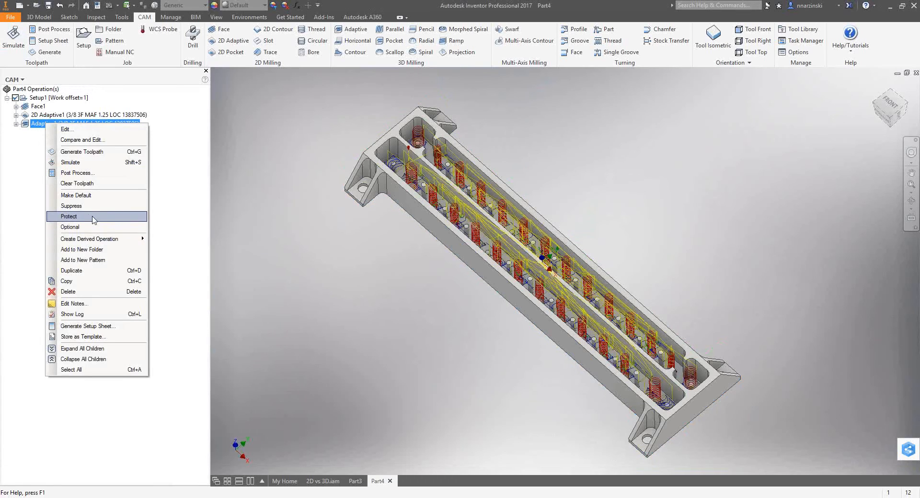
left_click(100, 270)
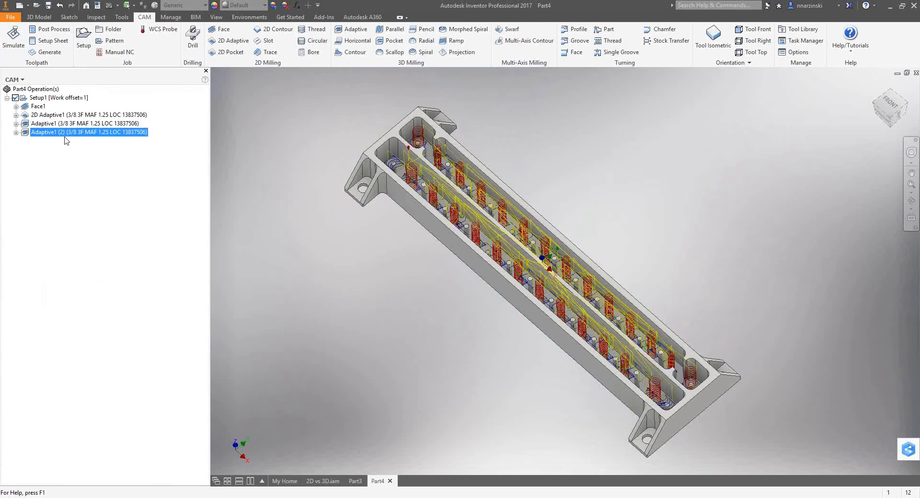
Change the tool of the duplicated Adaptive1 (2) operation to the #8 1/4 in flat mill from the 2D vs 3D document.
double_click(63, 135)
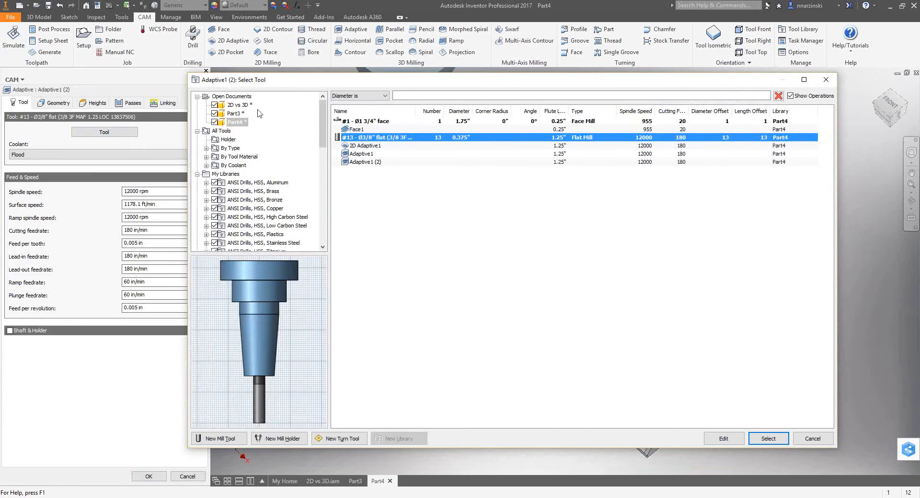
left_click(237, 105)
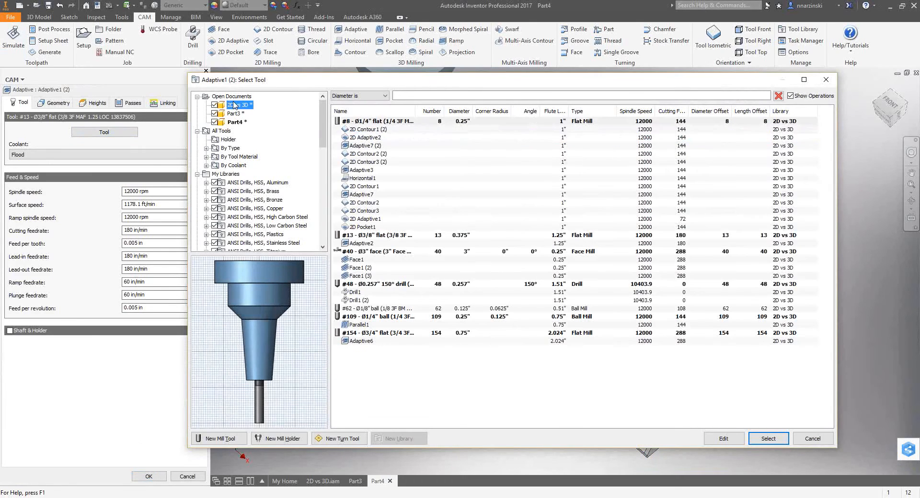
left_click(384, 121)
left_click(769, 438)
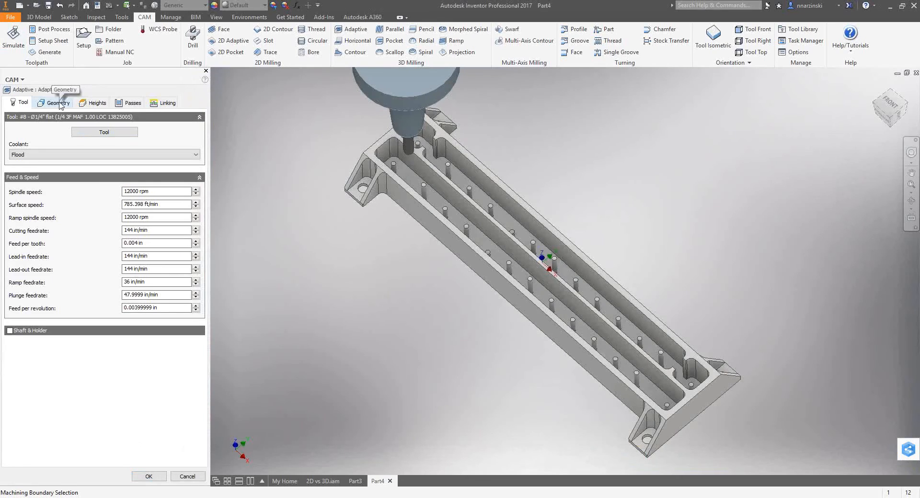
Check the duplicated operation's geometry, heights and linking settings, set its optimal load to 0.1 in, and generate the toolpath.
left_click(58, 103)
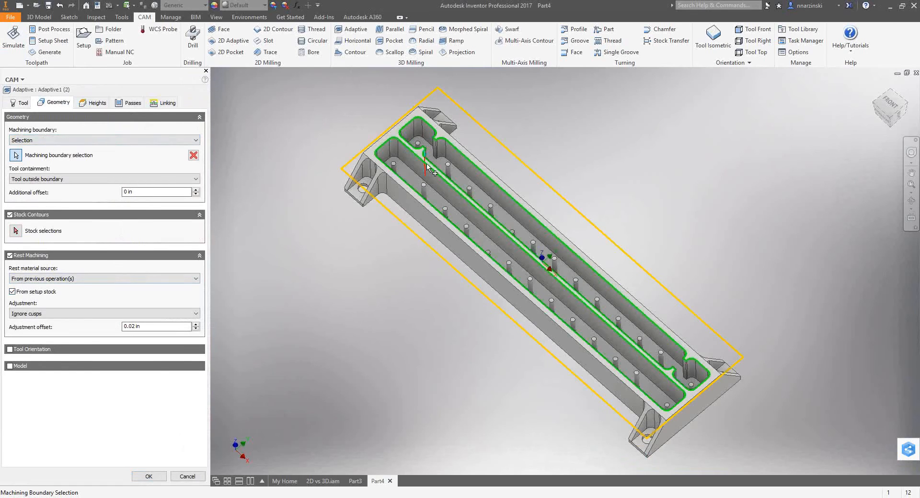
left_click(95, 103)
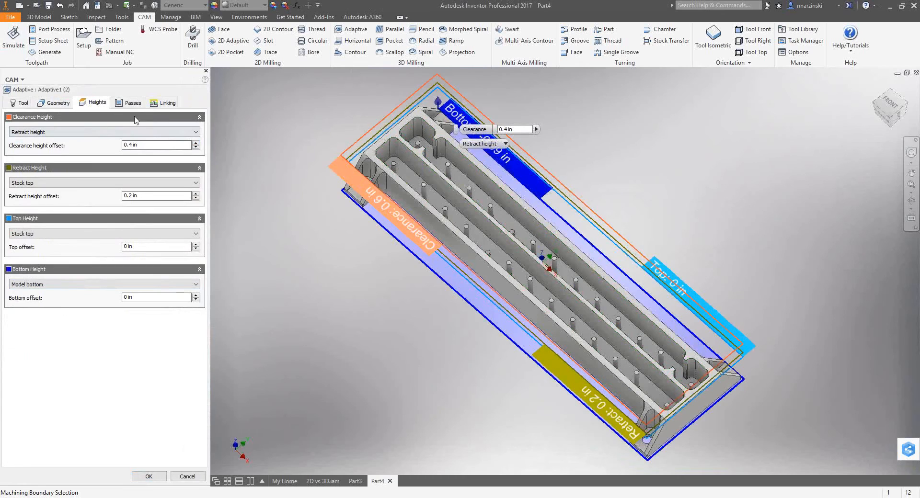
left_click(129, 103)
left_click(159, 157)
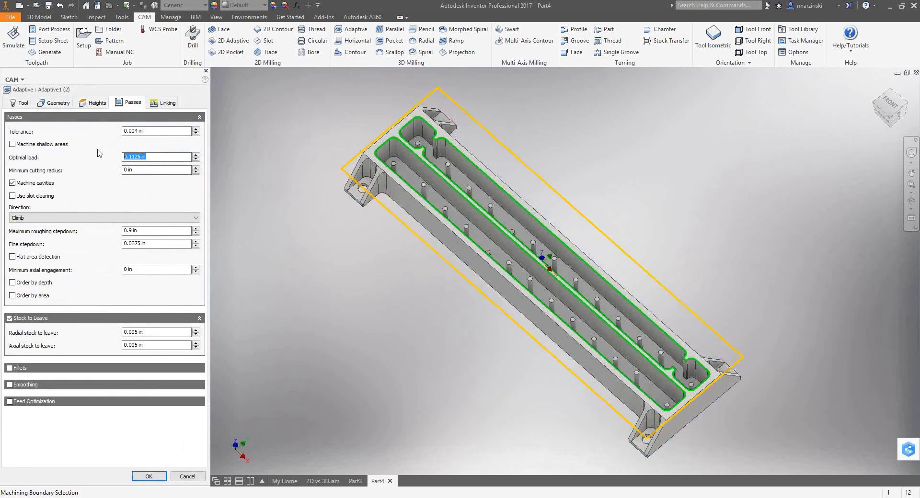
type(".1")
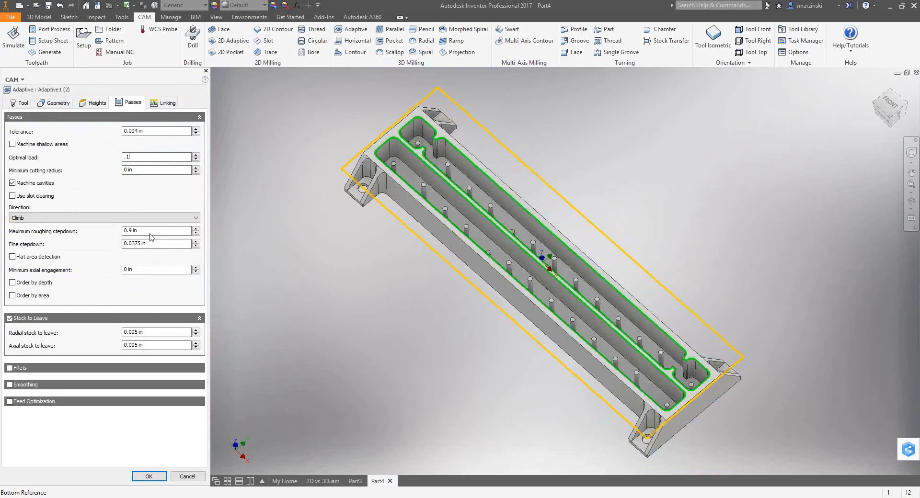
left_click(157, 105)
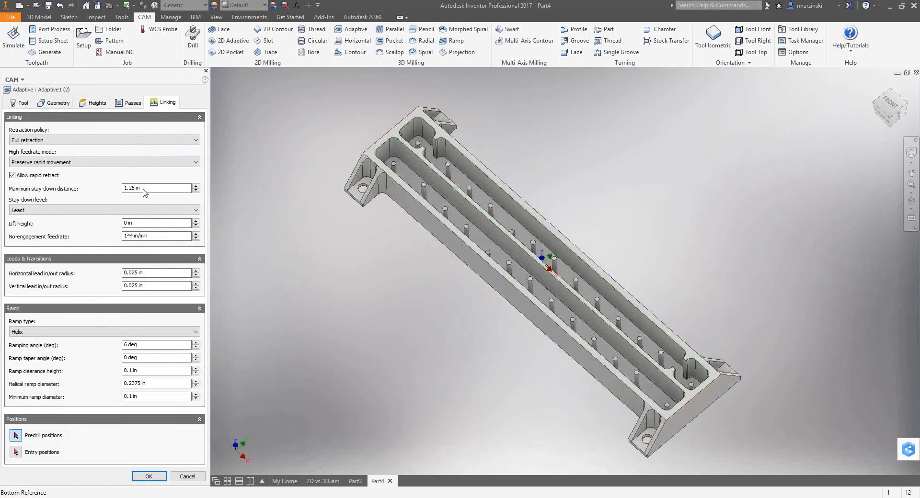
left_click(133, 102)
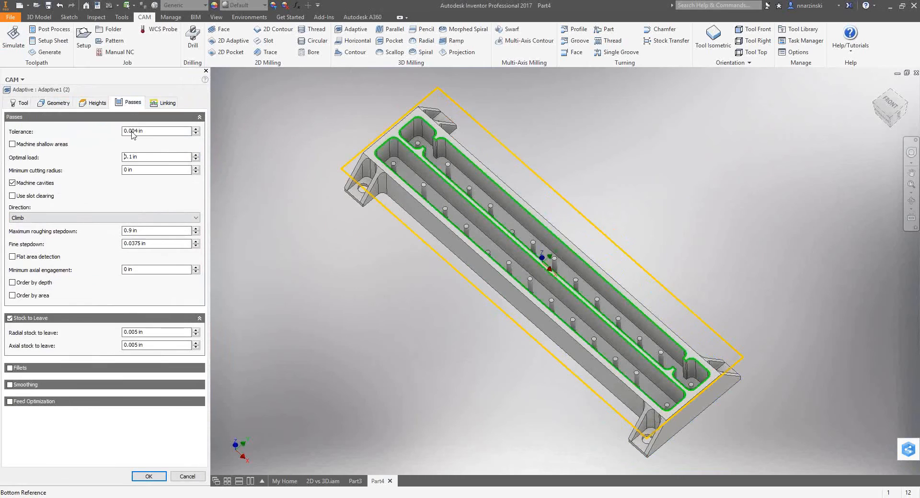
left_click(162, 104)
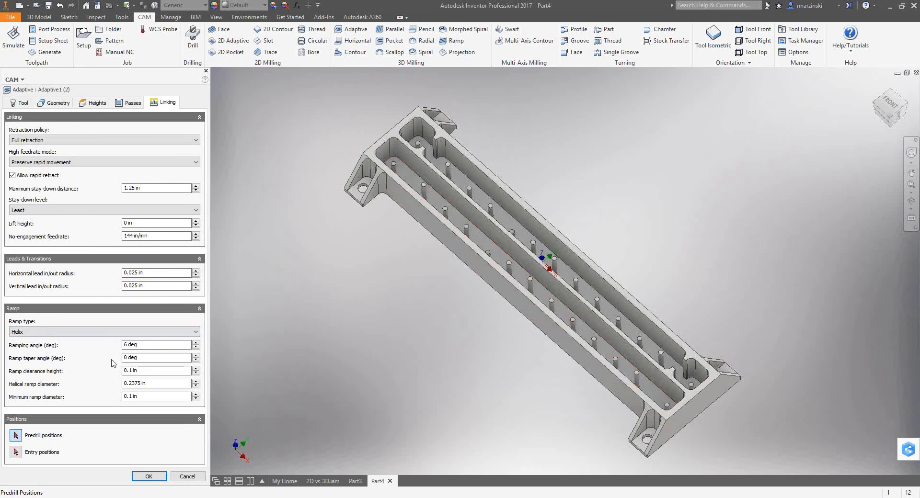
left_click(149, 477)
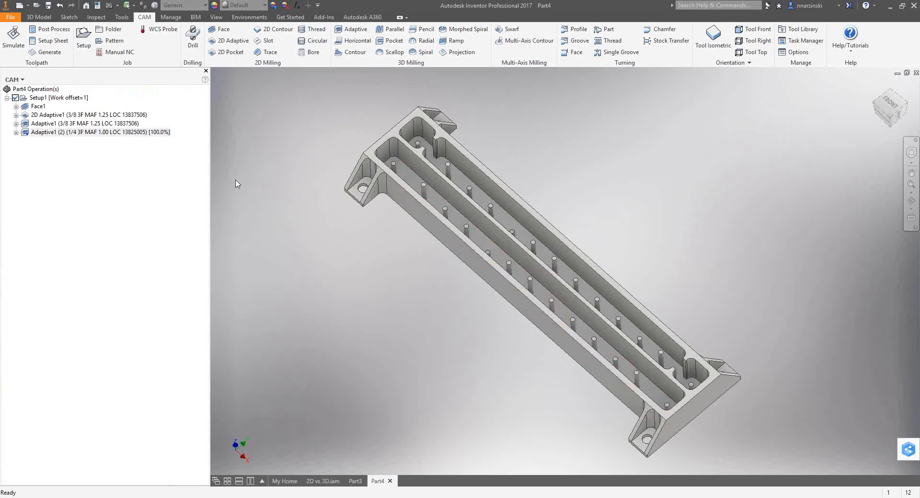
Examine the 1/4 in adaptive toolpath around the posts and pocket corners, and compare it with the 3/8 in Adaptive1 toolpath.
left_click(160, 133)
middle_click_drag(382, 146, 409, 163, "shift")
scroll(403, 153, "up", 5)
scroll(397, 148, "down", 3)
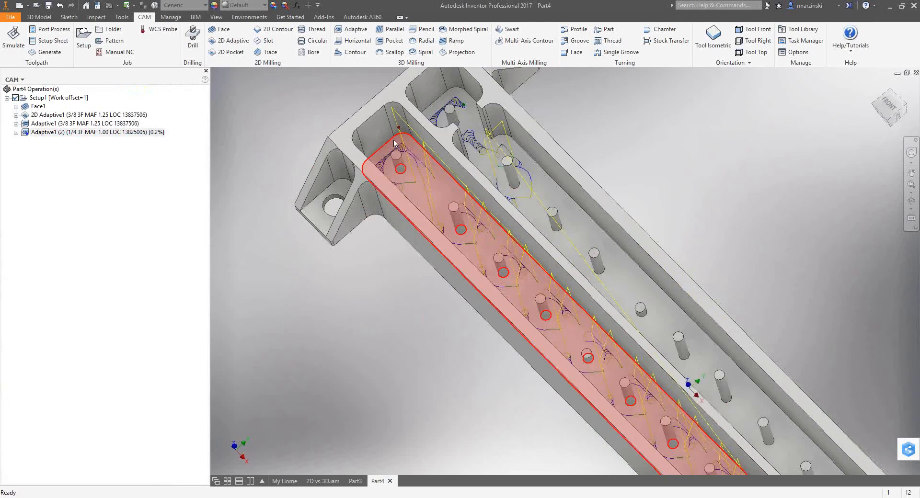
middle_click_drag(440, 228, 516, 242, "shift")
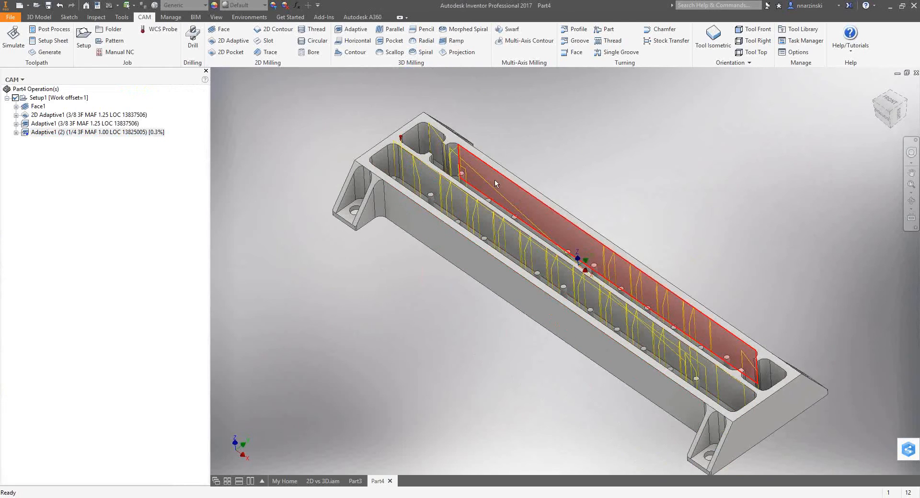
middle_click_drag(473, 185, 431, 182, "shift")
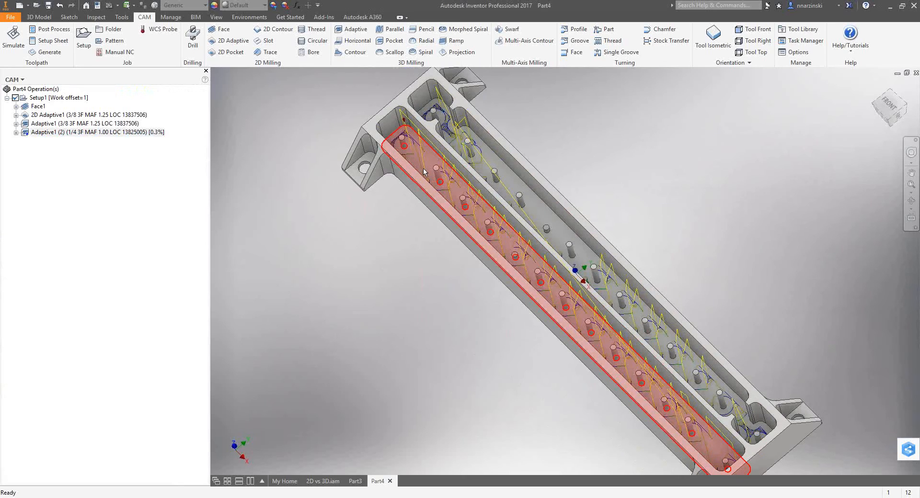
scroll(430, 163, "up", 5)
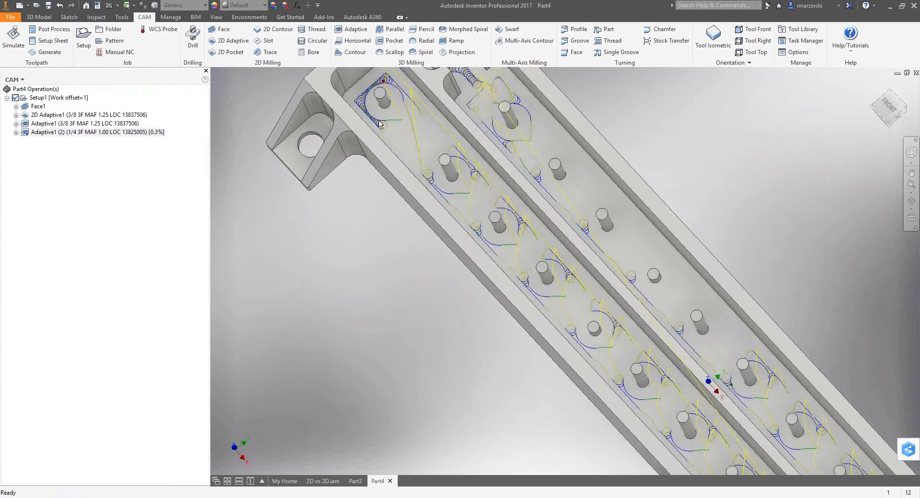
key("F6")
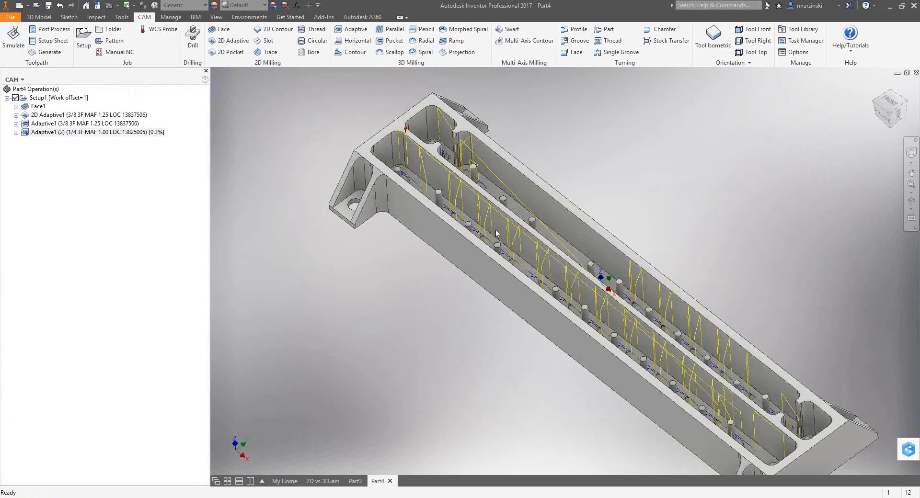
scroll(285, 200, "down", 3)
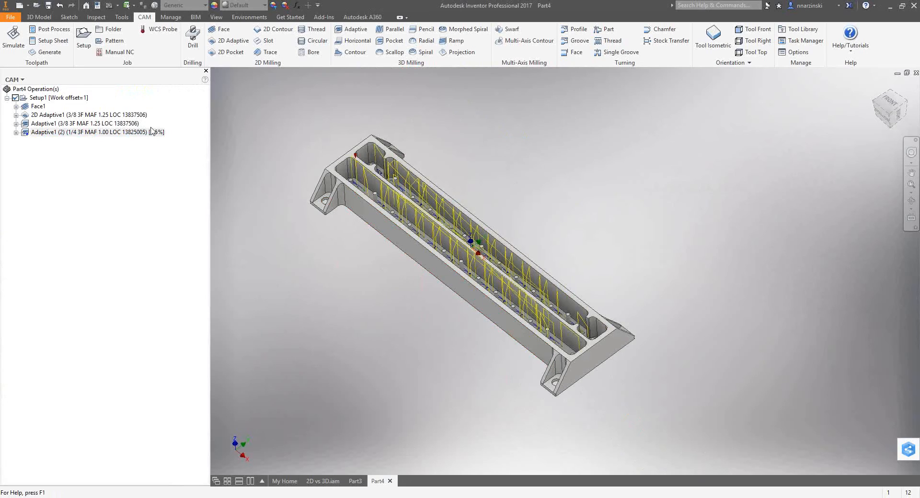
left_click(133, 134)
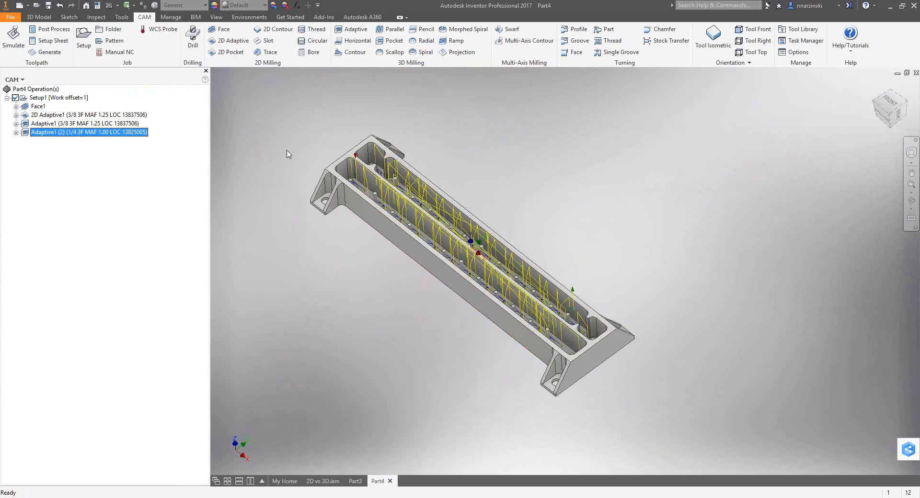
middle_click_drag(304, 156, 323, 192, "shift")
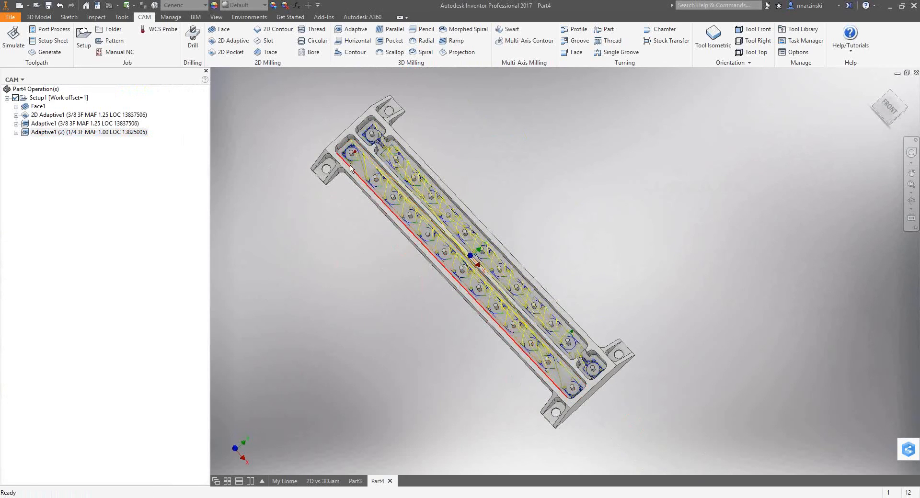
left_click(128, 132)
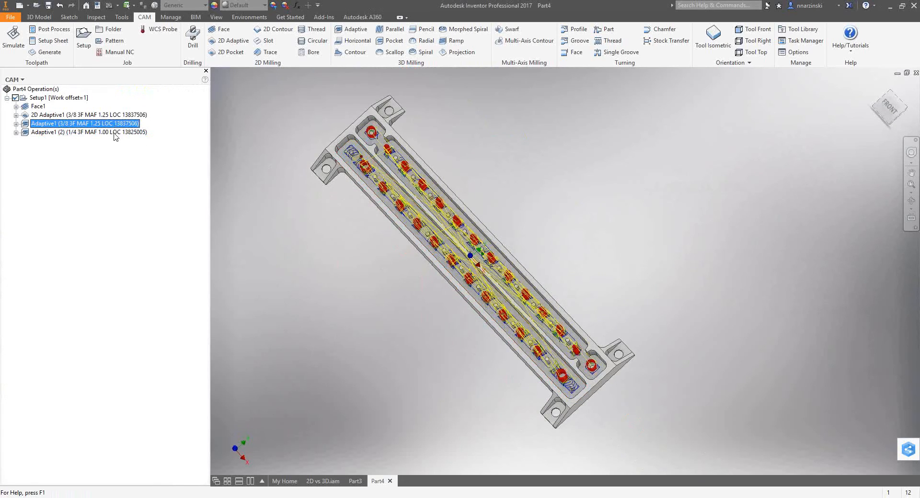
Simulate all of Setup1's operations, skipping ahead by operation and raising the playback speed, and close the simulation.
left_click(46, 99)
left_click(13, 38)
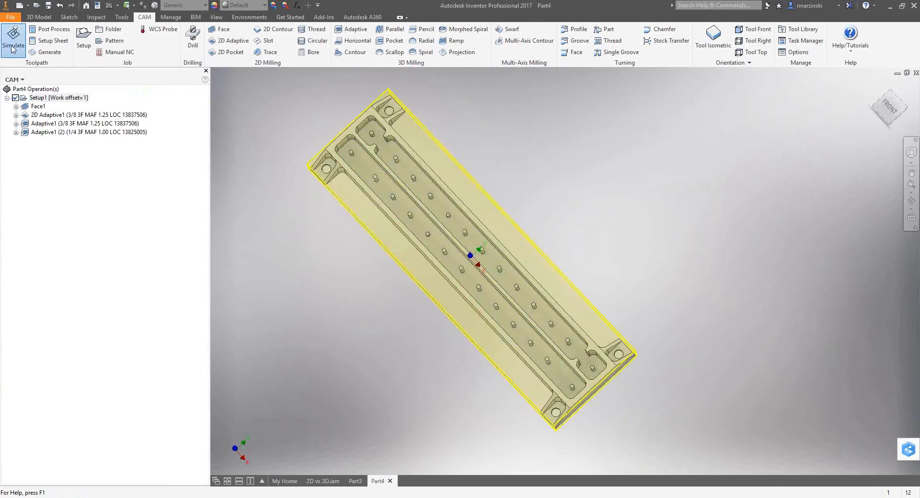
left_click(561, 433)
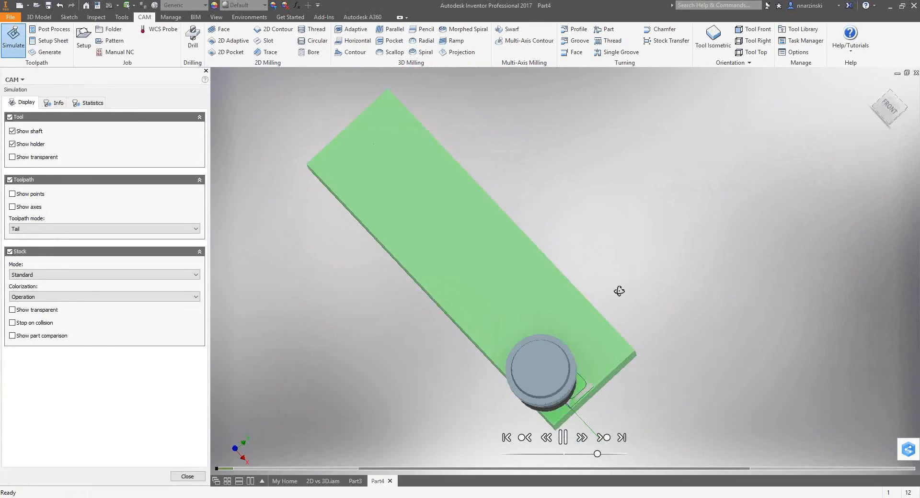
left_click(603, 438)
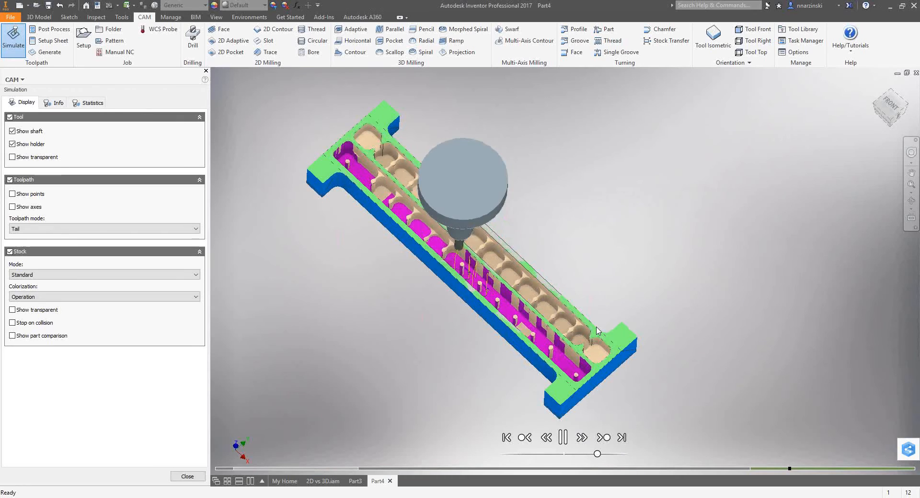
left_click_drag(597, 454, 614, 455)
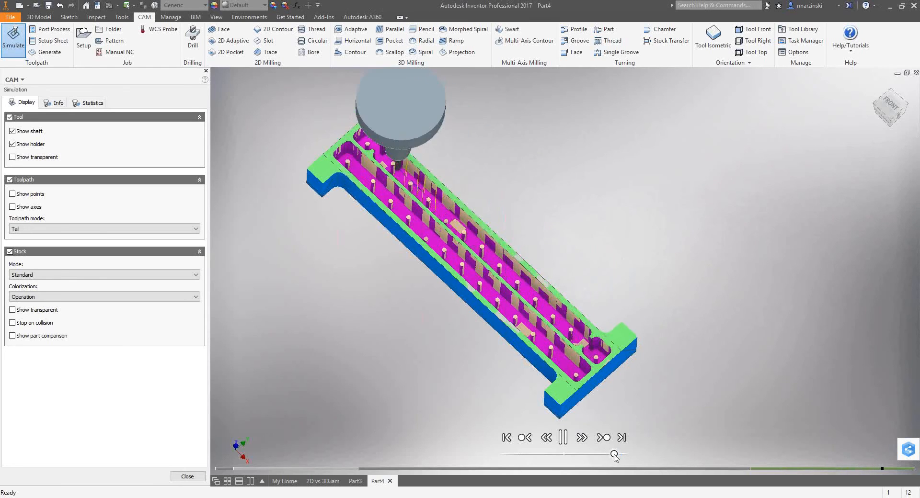
left_click(188, 477)
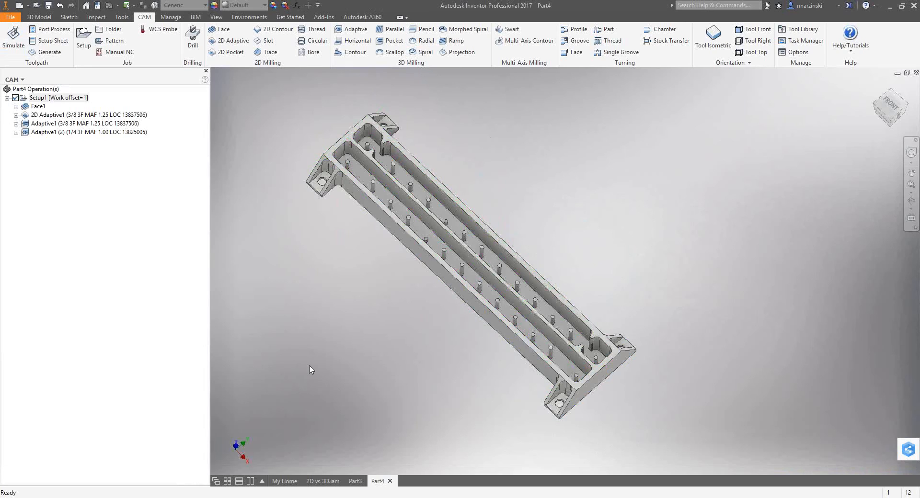
middle_click_drag(402, 321, 404, 317, "shift")
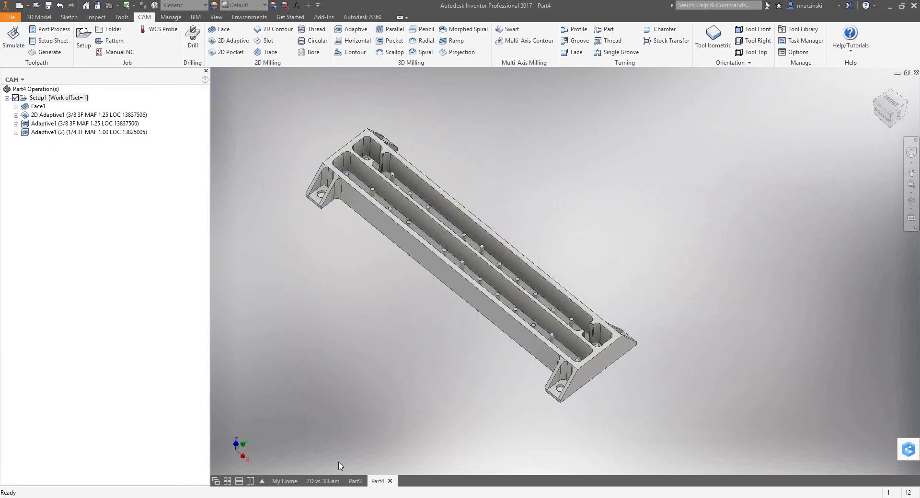
Switch to File Explorer and open the 2D vs 3D folder inside Inventor HSM Demos in the Inventor folder.
left_click(156, 497)
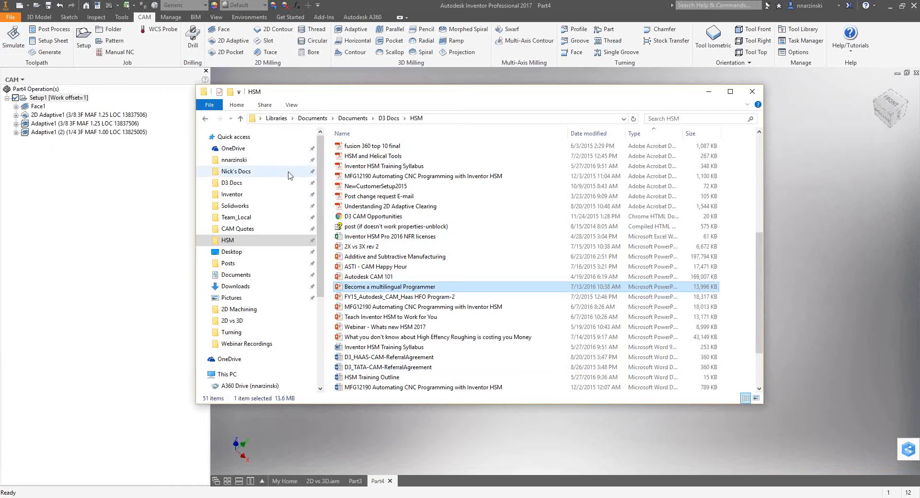
left_click(240, 229)
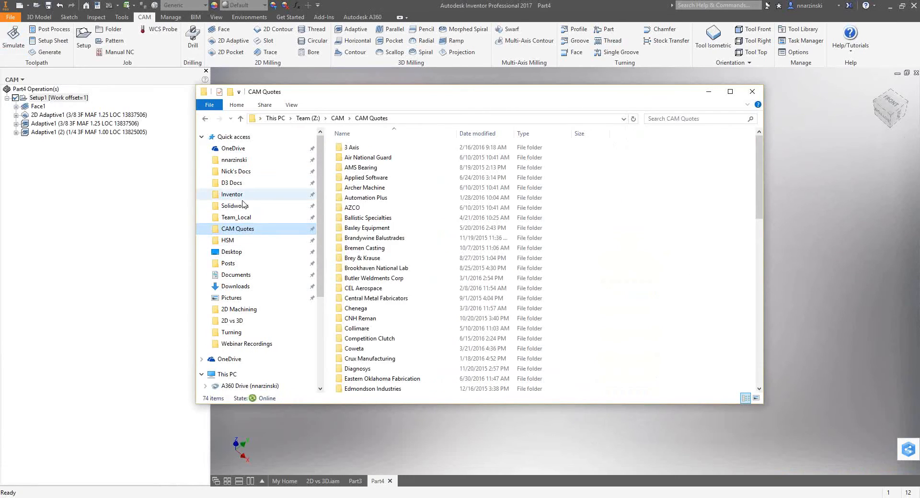
left_click(236, 217)
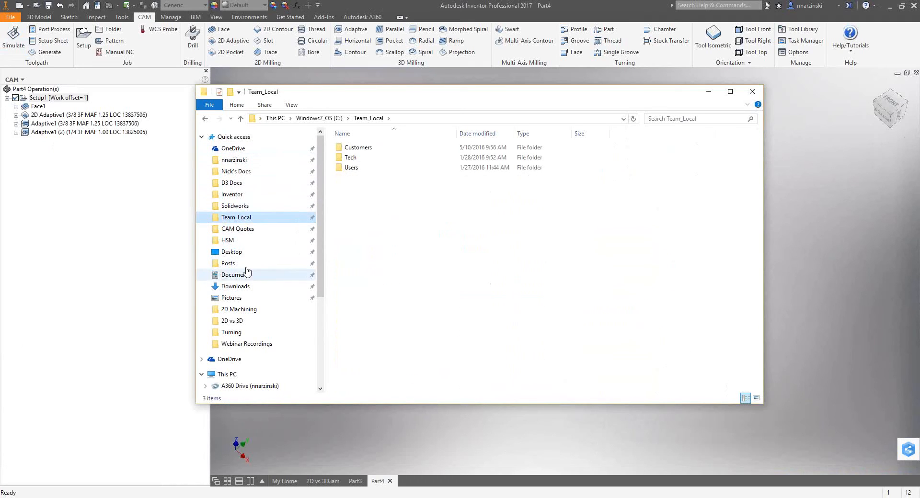
left_click(233, 194)
left_click(392, 218)
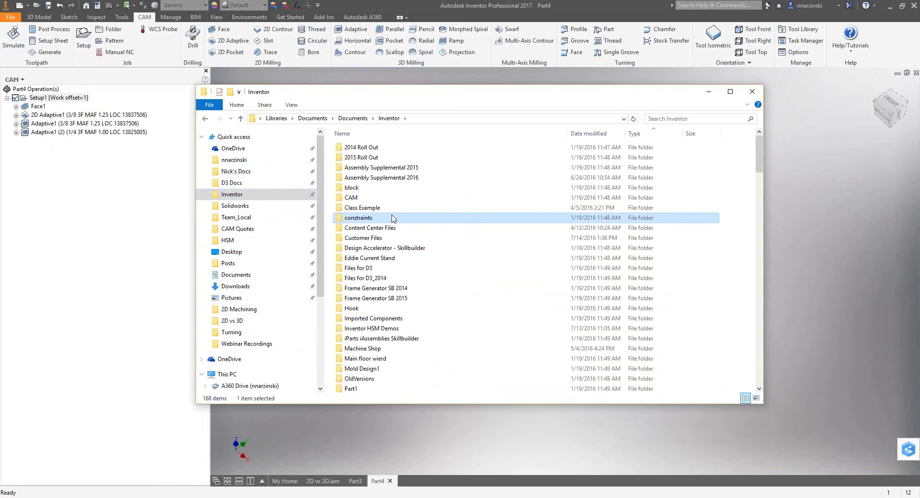
double_click(369, 329)
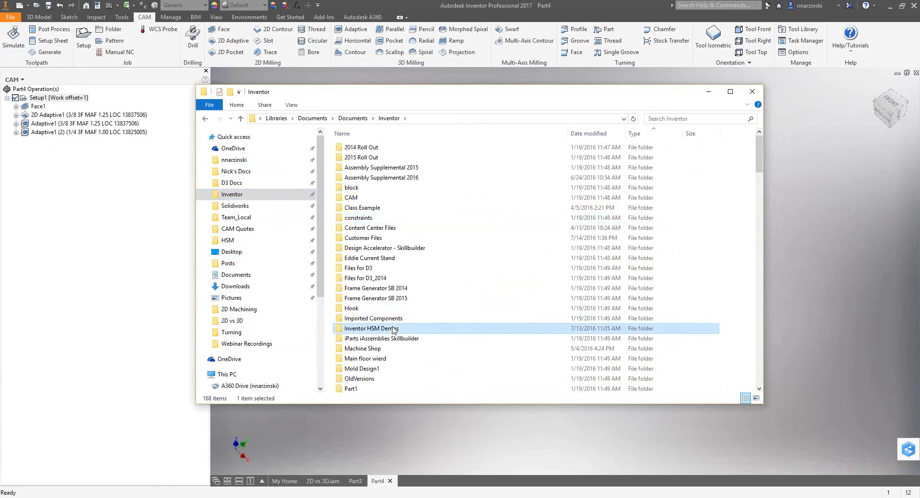
double_click(359, 157)
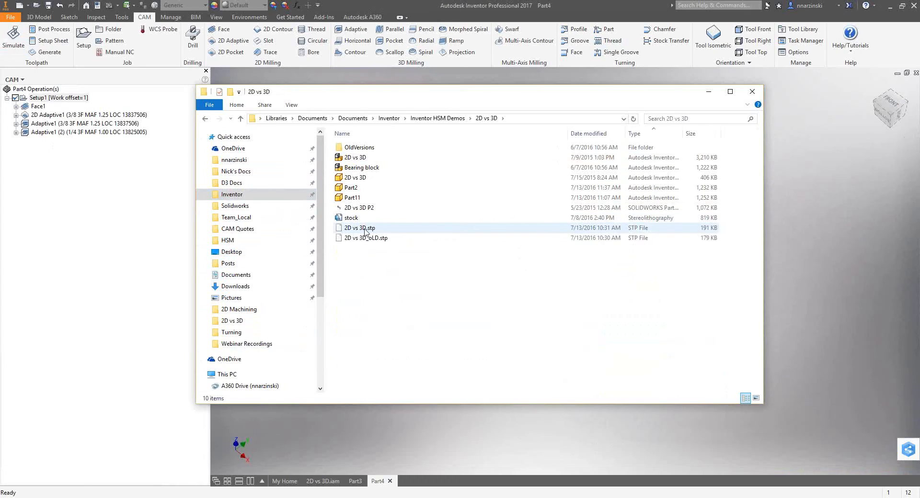
Rename the file 2D vs 3D.stp to 2D vs 3DOLD.stp.
left_click(378, 240)
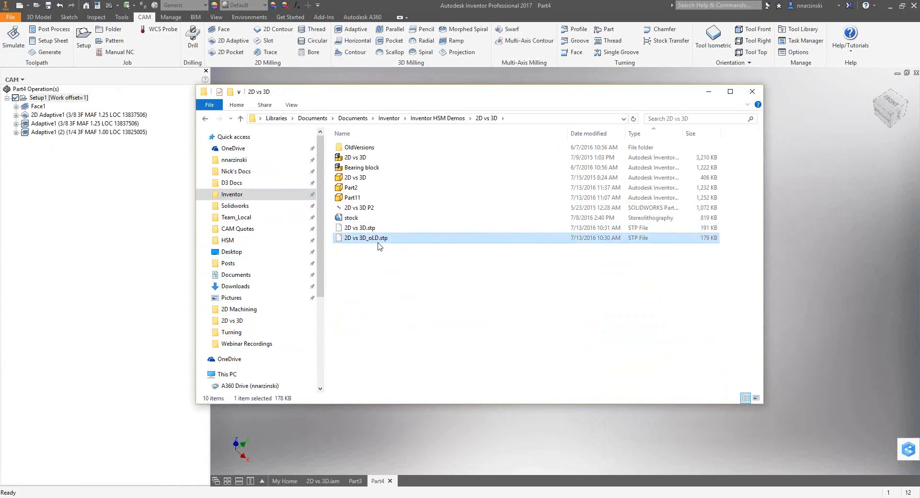
key("Up")
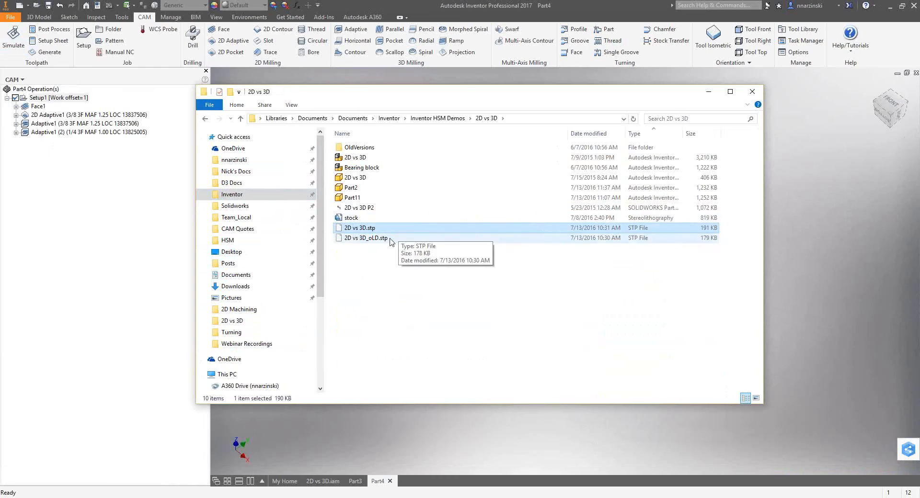
key("F2")
key("Right")
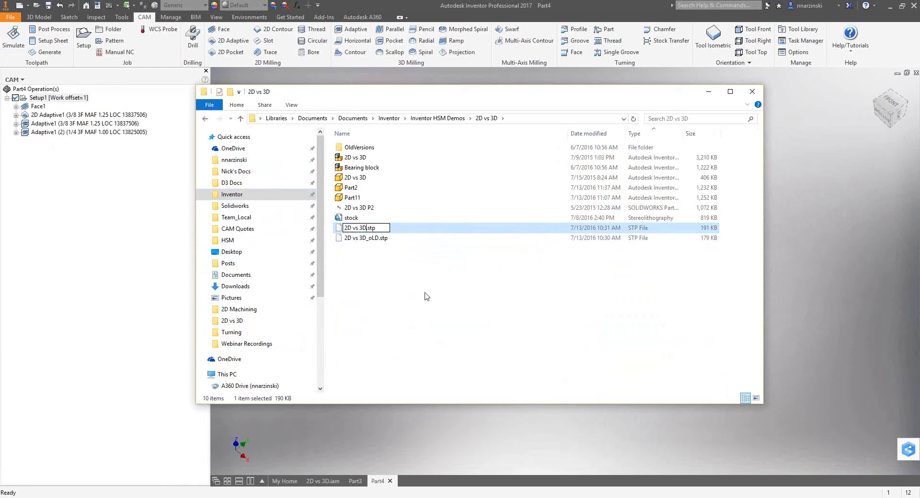
type("OLD")
key("Return")
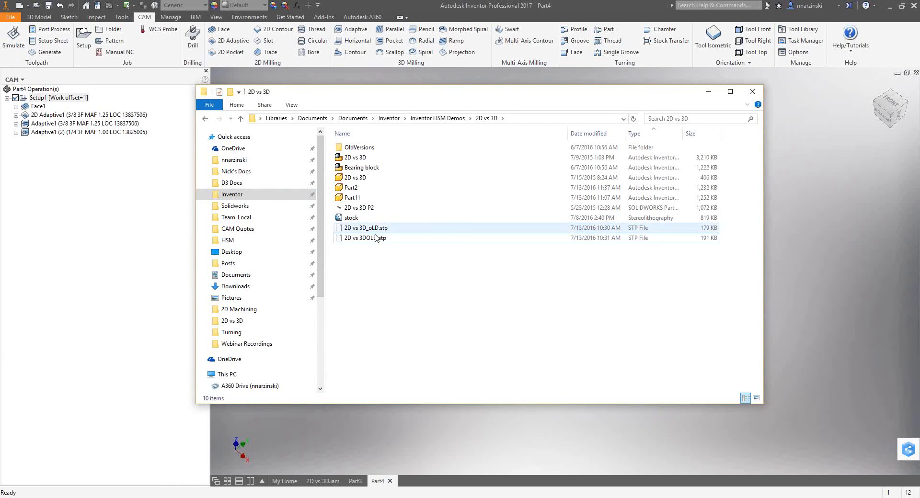
Change the name of 2D vs 3DOLD.stp back to 2D vs 3D.stp.
left_click(370, 242)
key("Right")
key("BackSpace")
key("BackSpace")
key("BackSpace")
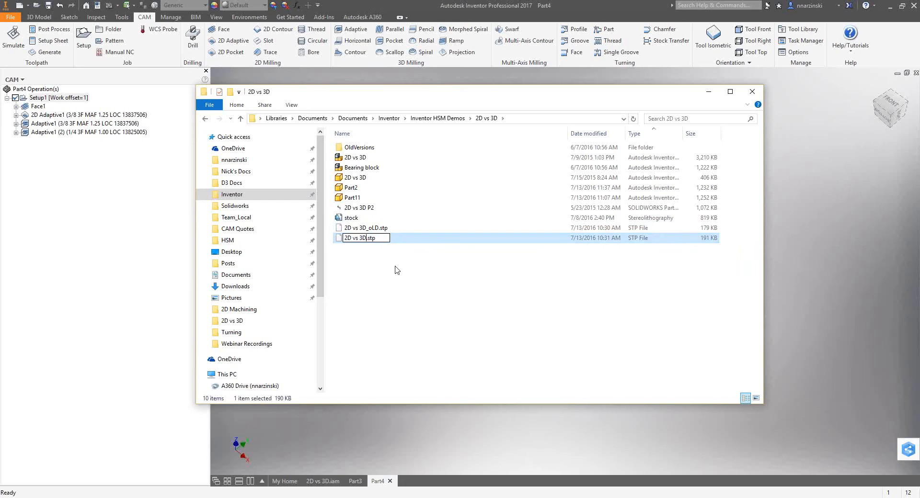
left_click(397, 270)
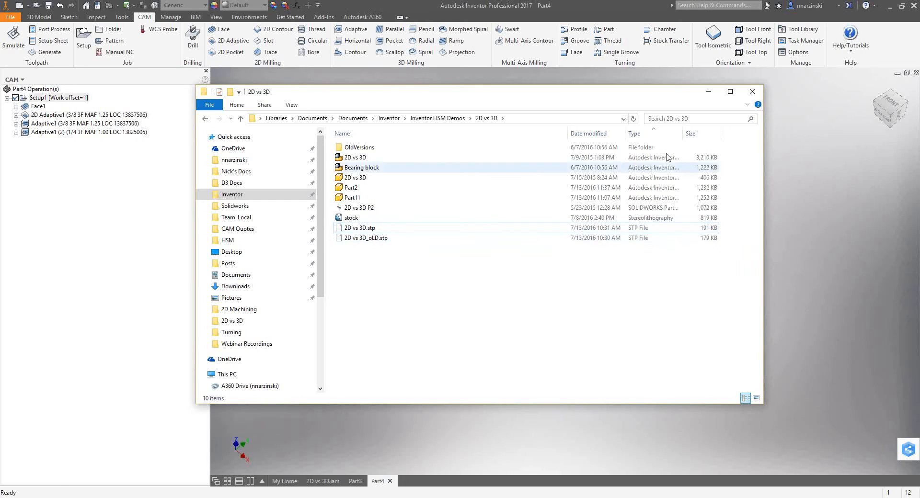
Close File Explorer and show Part4's model tree in Inventor instead of its CAM operations.
left_click(752, 91)
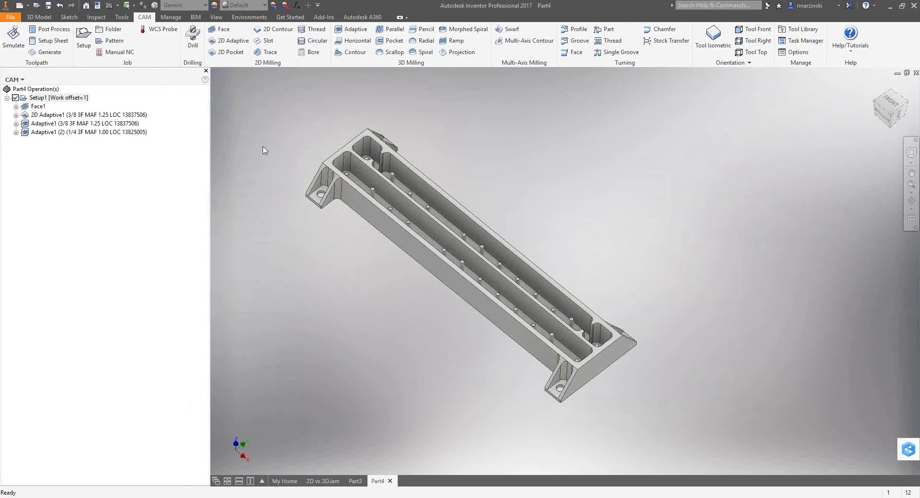
scroll(306, 170, "up", 2)
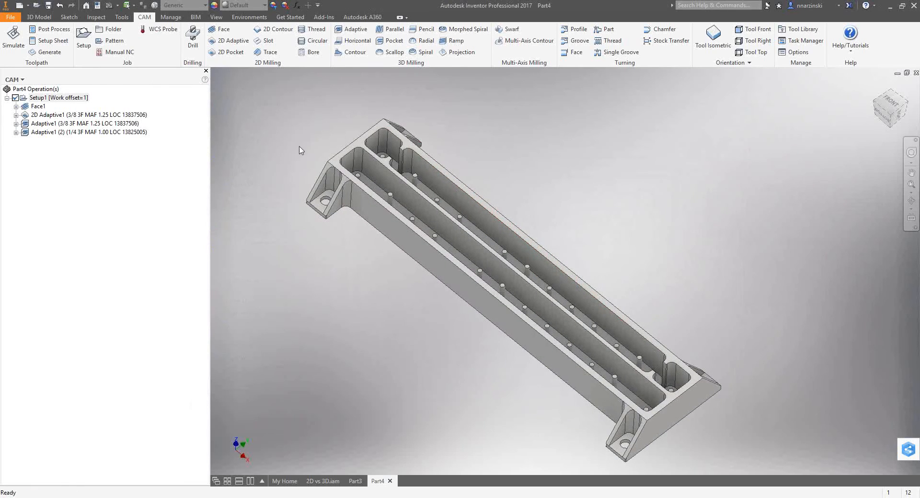
left_click(355, 481)
left_click(378, 482)
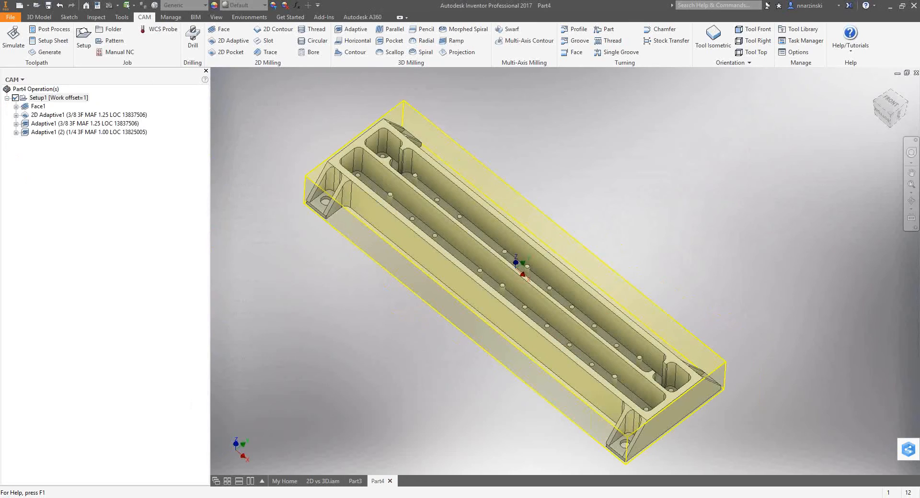
left_click(15, 79)
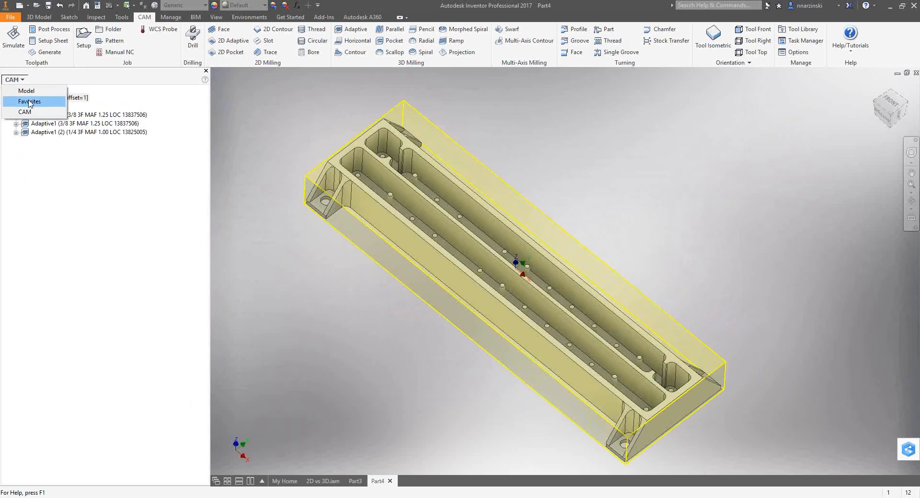
left_click(27, 91)
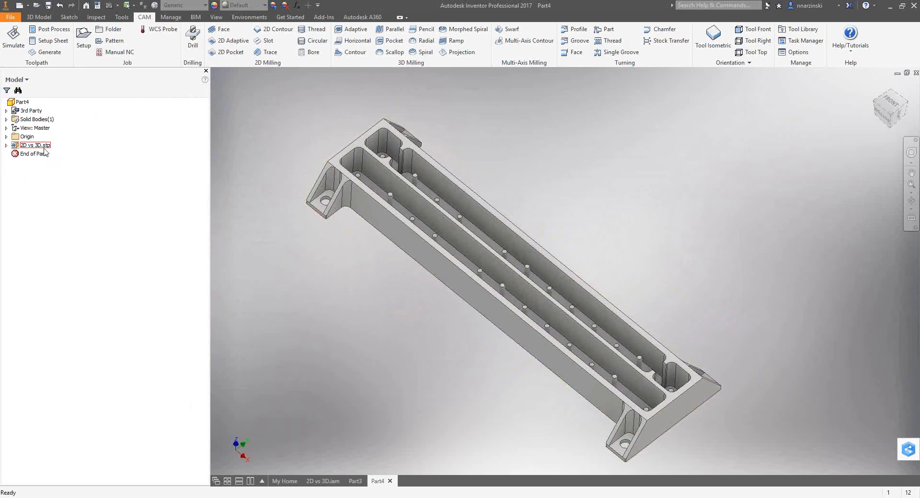
Open the 2D vs 3D folder inside Inventor HSM Demos in File Explorer and move its window clear of Inventor.
key("super+e")
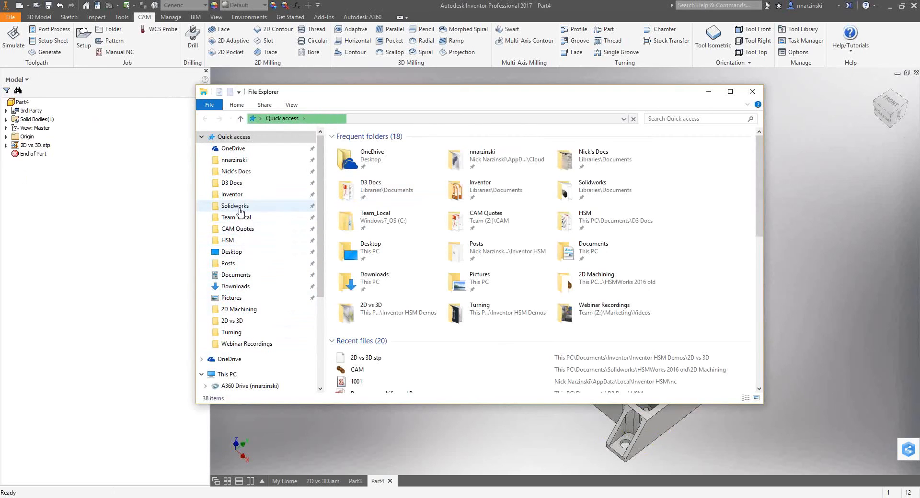
left_click(232, 195)
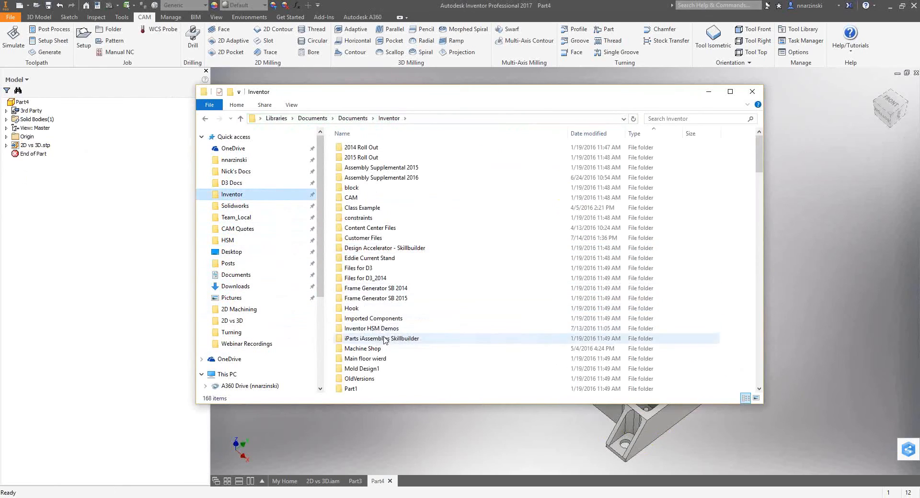
double_click(369, 328)
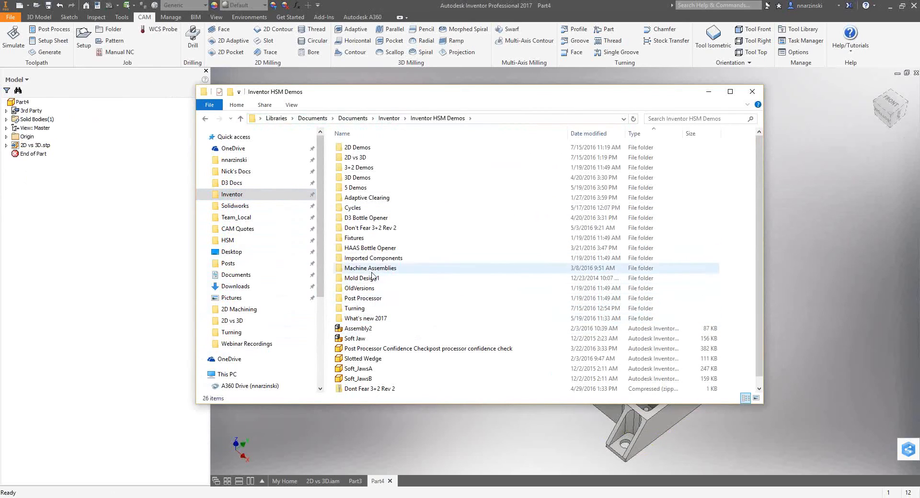
double_click(358, 157)
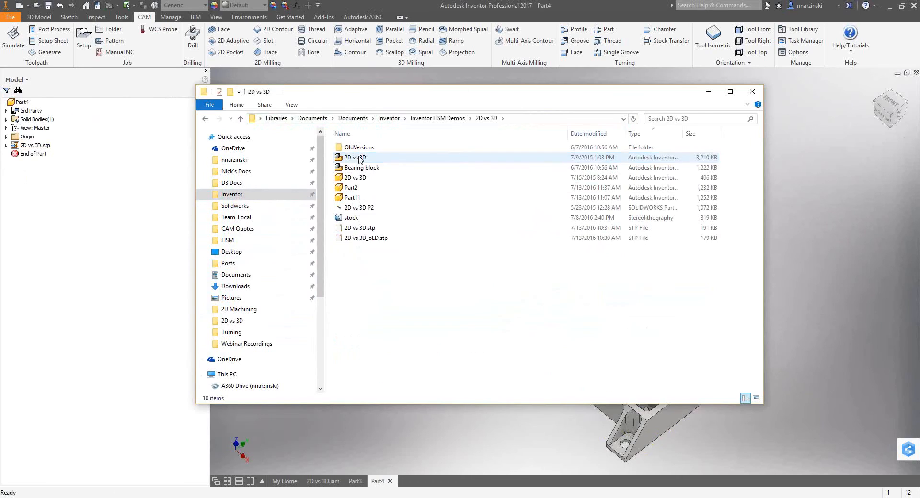
left_click(370, 229)
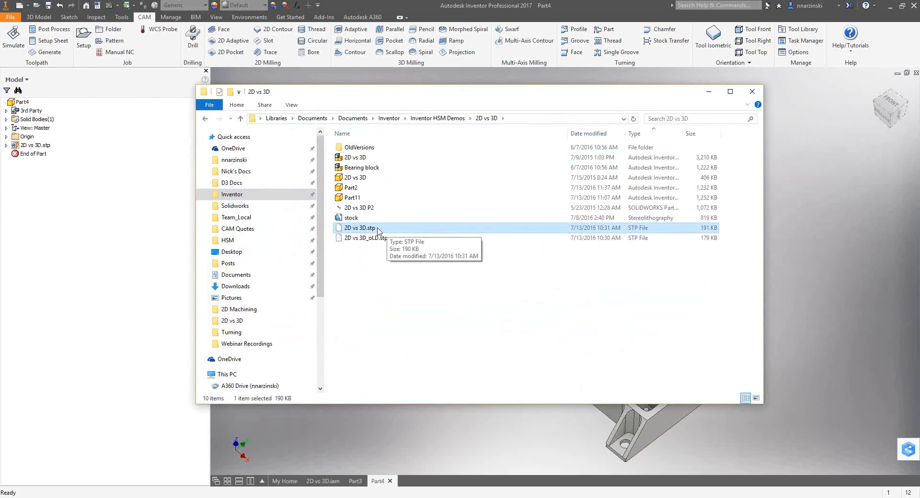
left_click(374, 228)
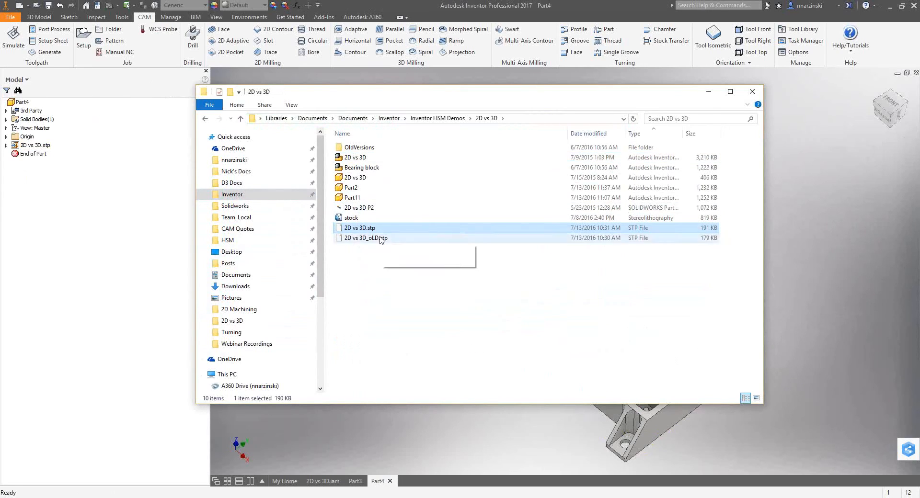
left_click(378, 261)
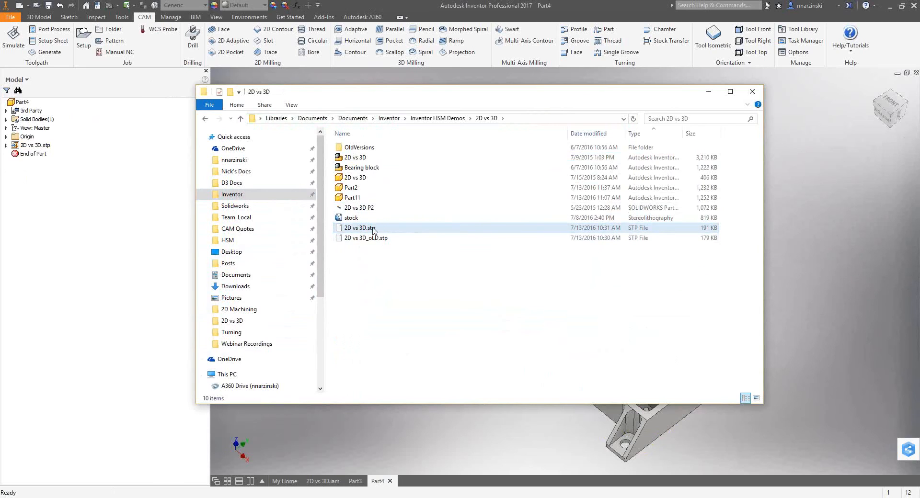
left_click_drag(432, 96, 0, 89)
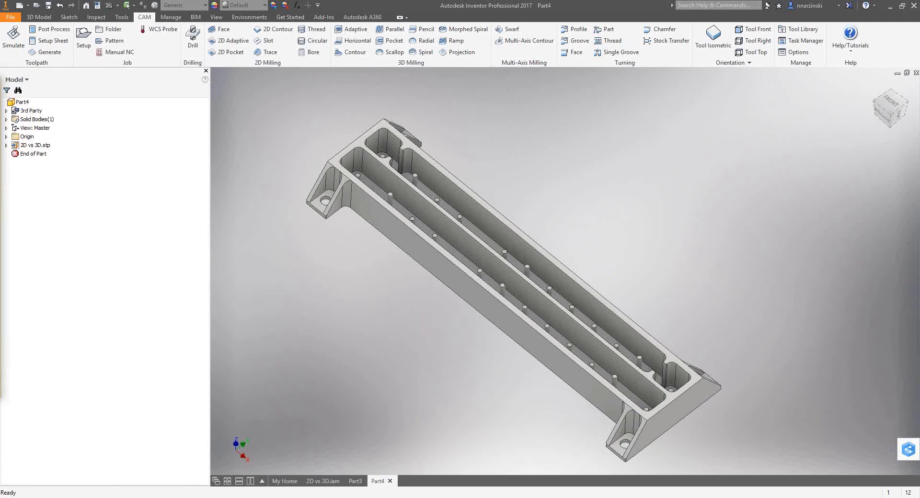
Save the imported part as Part4 in the 2D Demos folder, as an Autodesk Inventor part.
left_click(48, 6)
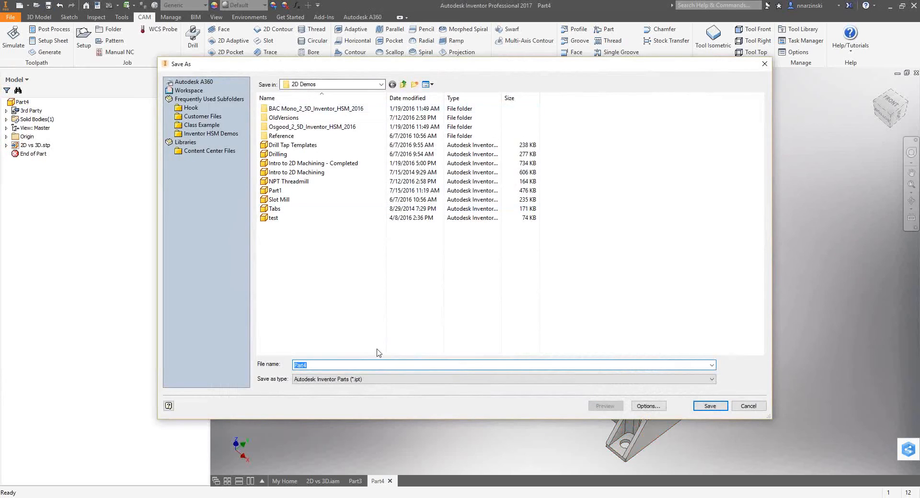
left_click(701, 406)
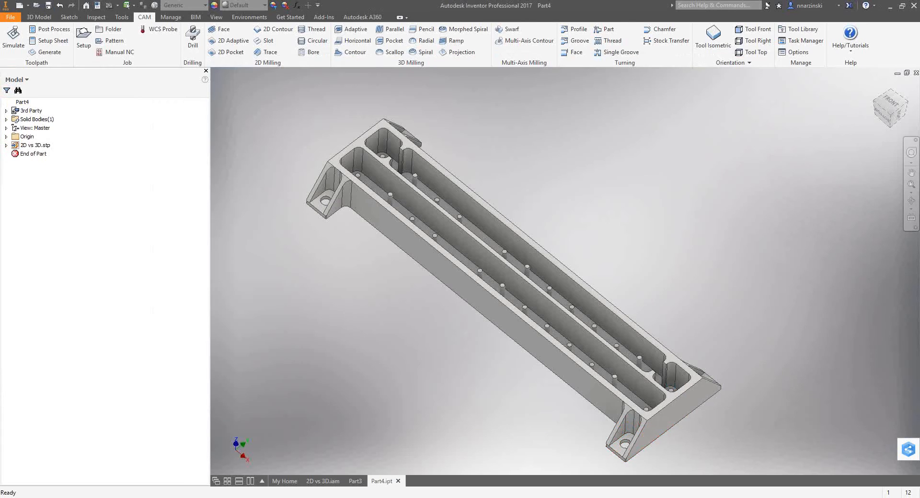
Bring the File Explorer window back over Inventor and rename 2D vs 3D.stp to 2D vs 3Dold.stp.
left_click_drag(536, 497, 512, 120)
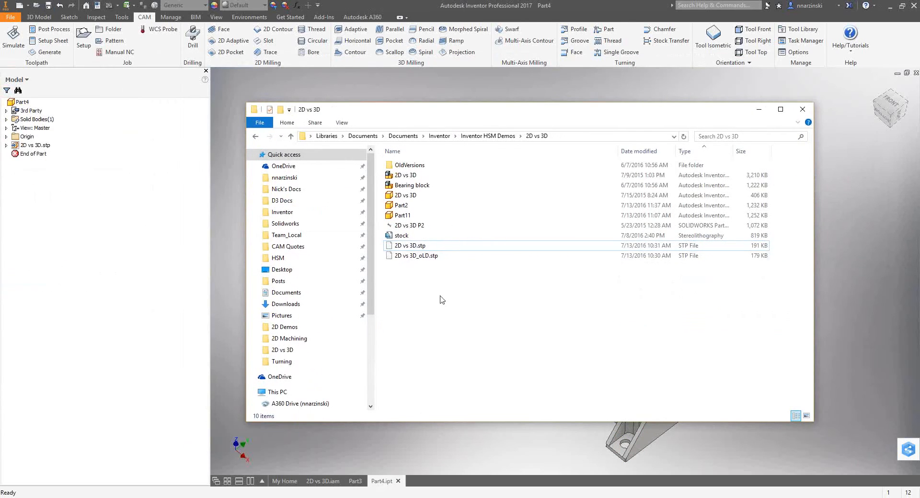
left_click(418, 246)
left_click(418, 246)
left_click(415, 246)
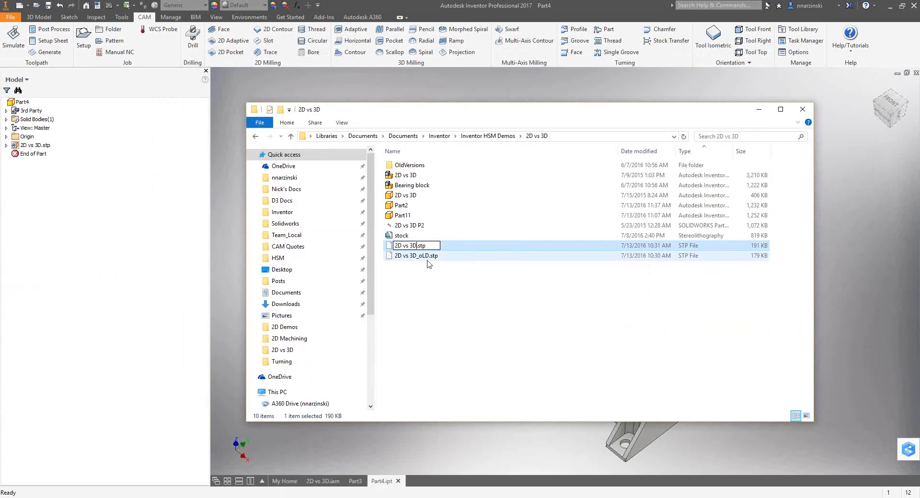
type("old")
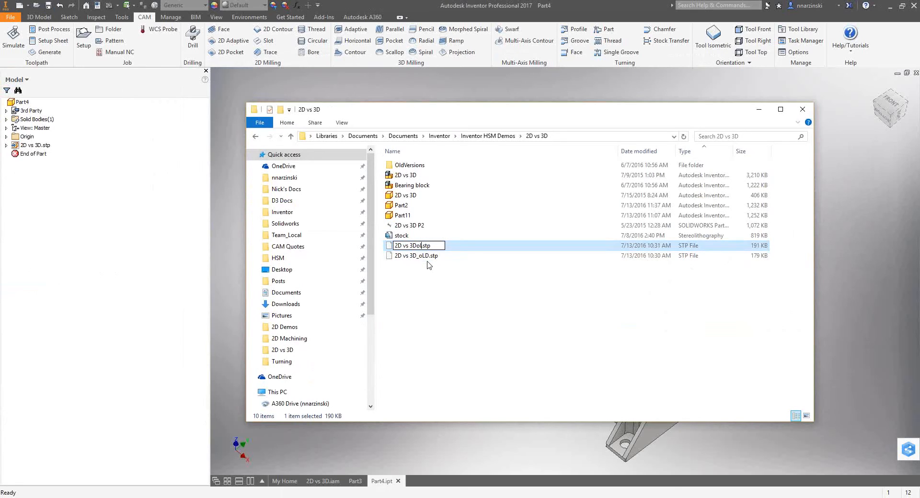
left_click(430, 271)
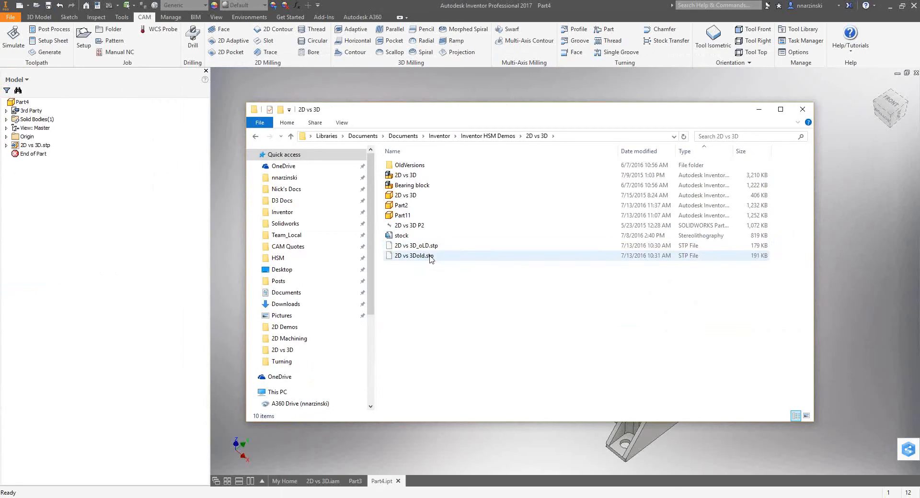
Rename 2D vs 3D_oLD.stp to 2D vs 3D.stp and move the File Explorer window clear of Inventor.
left_click(432, 246)
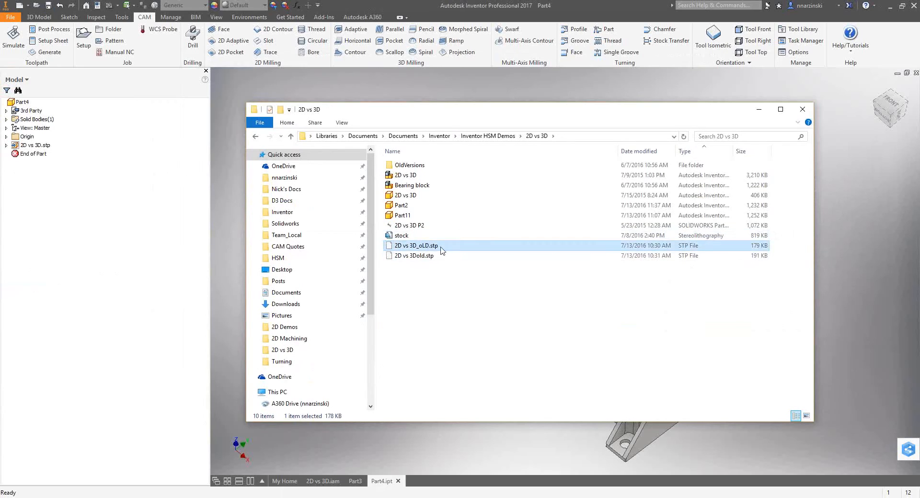
left_click(430, 246)
left_click(421, 245)
key("Delete")
key("Delete")
key("Delete")
key("Delete")
left_click(535, 330)
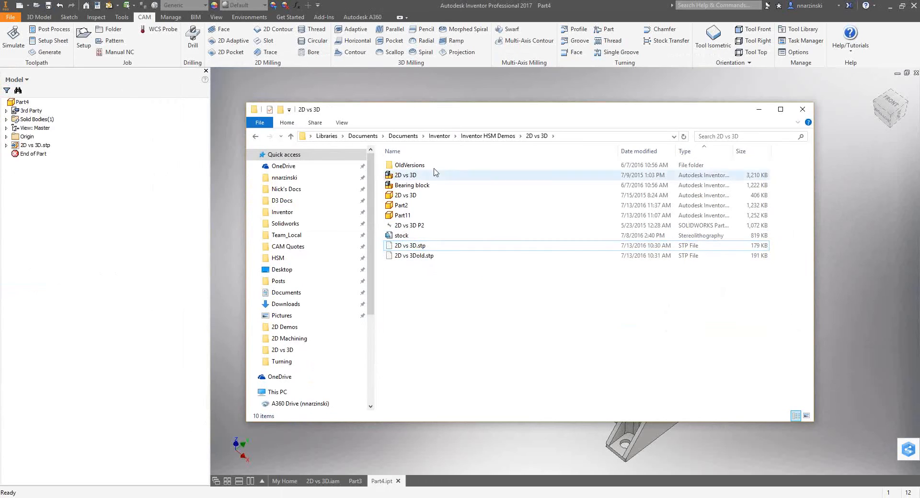
left_click_drag(463, 116, 0, 69)
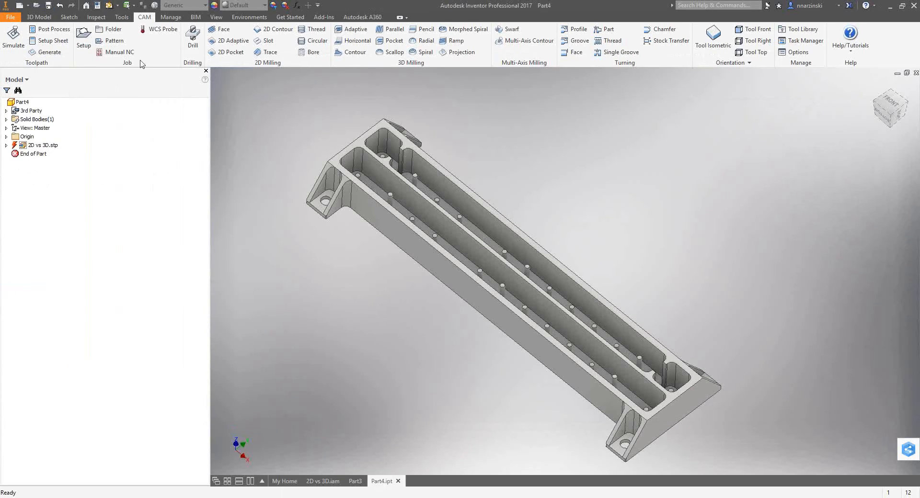
Update Part4 from the replaced 2D vs 3D.stp, return to the CAM operations and regenerate Setup1's toolpaths.
left_click(109, 6)
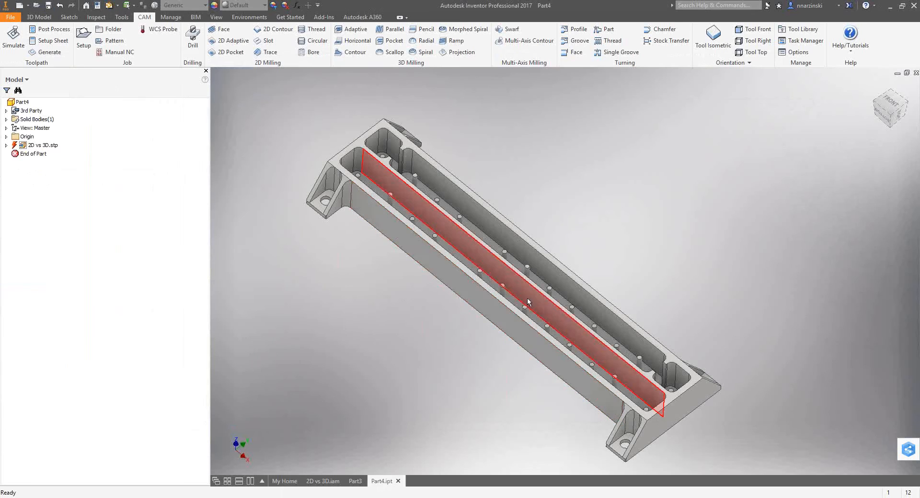
left_click(110, 6)
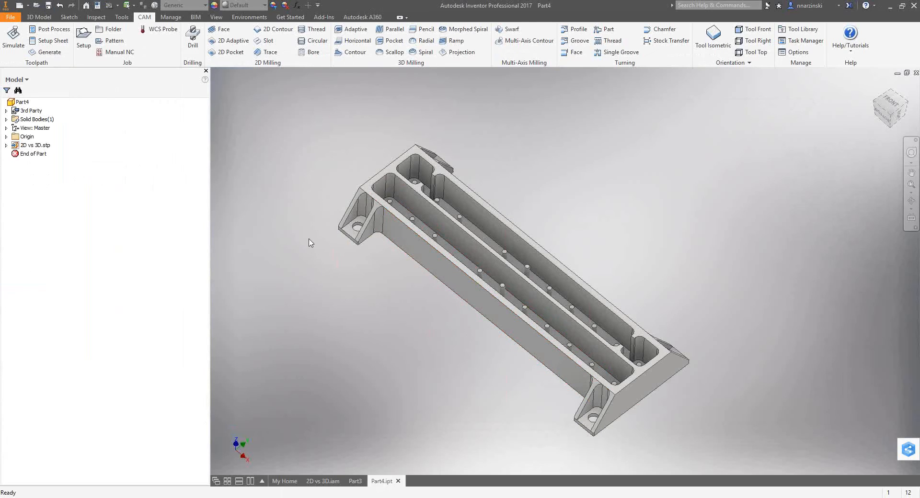
left_click(16, 80)
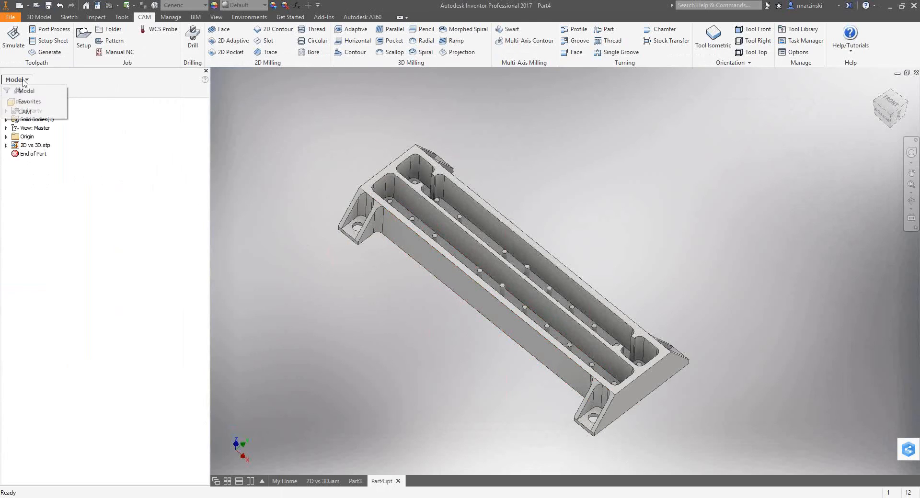
left_click(24, 111)
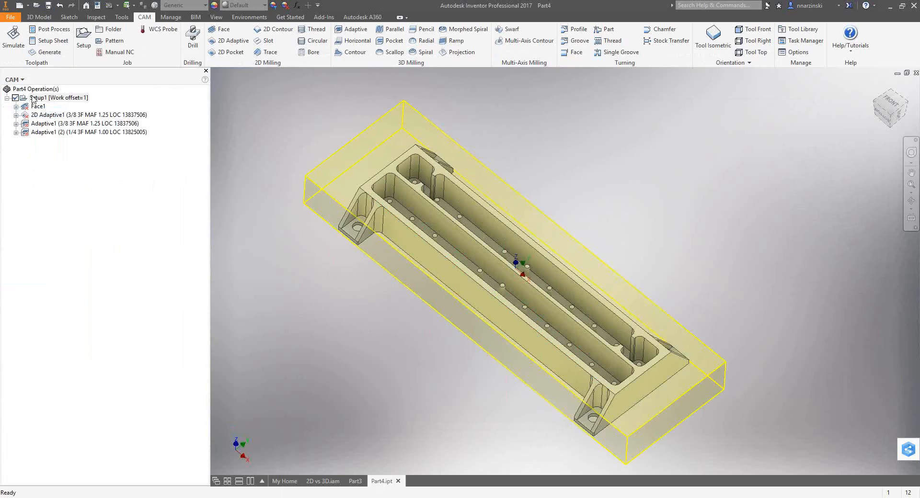
left_click(46, 52)
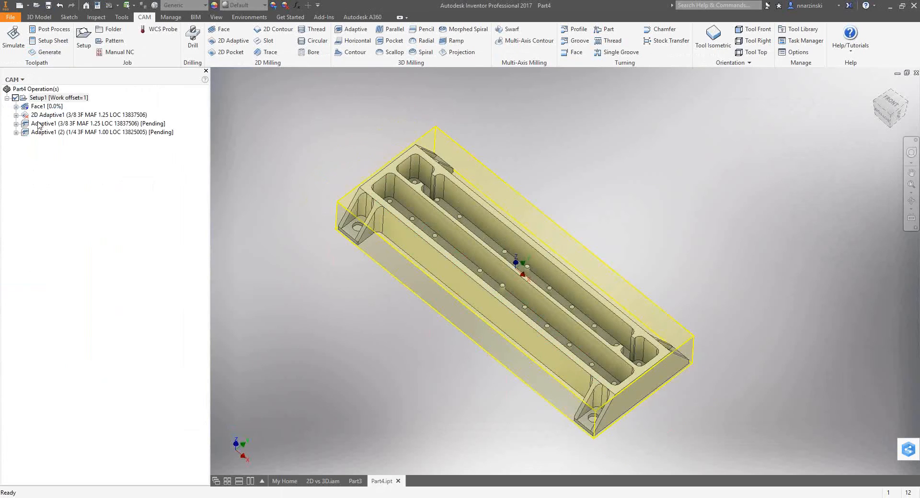
Edit 2D Adaptive1, select the part's lower outer contour as its pocket geometry, and accept the operation.
double_click(51, 116)
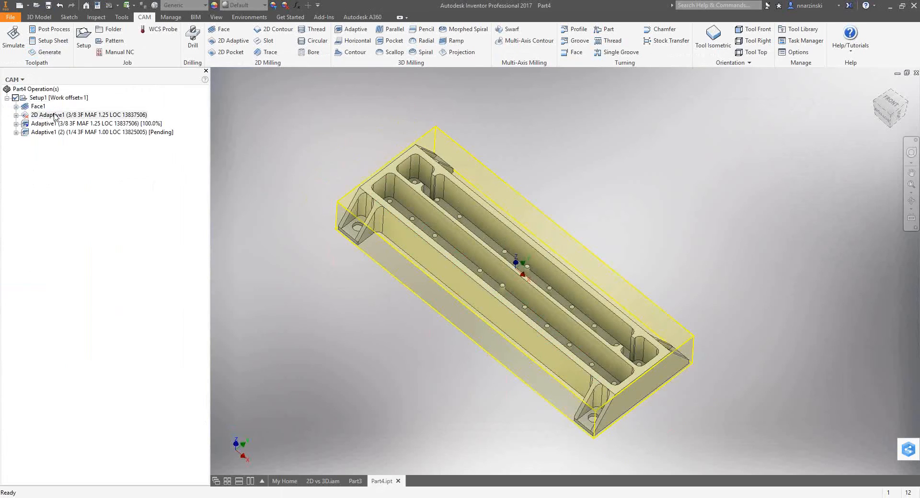
left_click(66, 106)
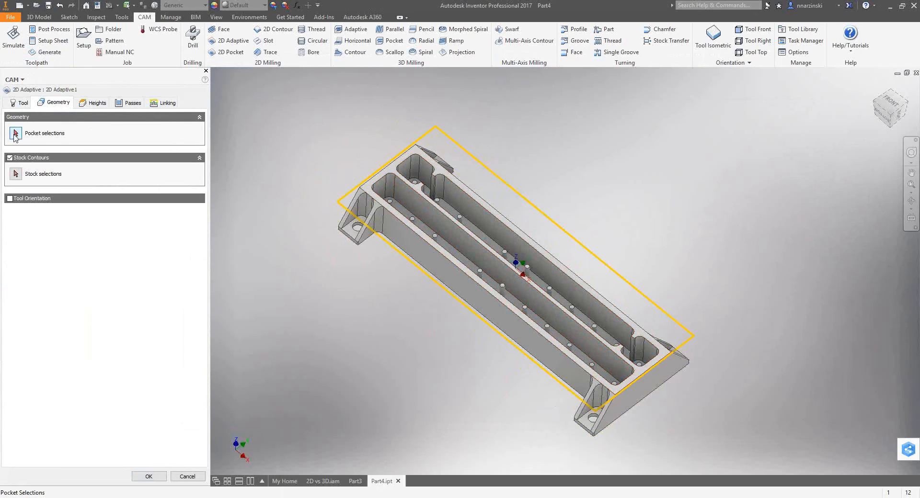
left_click(30, 130)
left_click(376, 248)
right_click(290, 257)
left_click(314, 260)
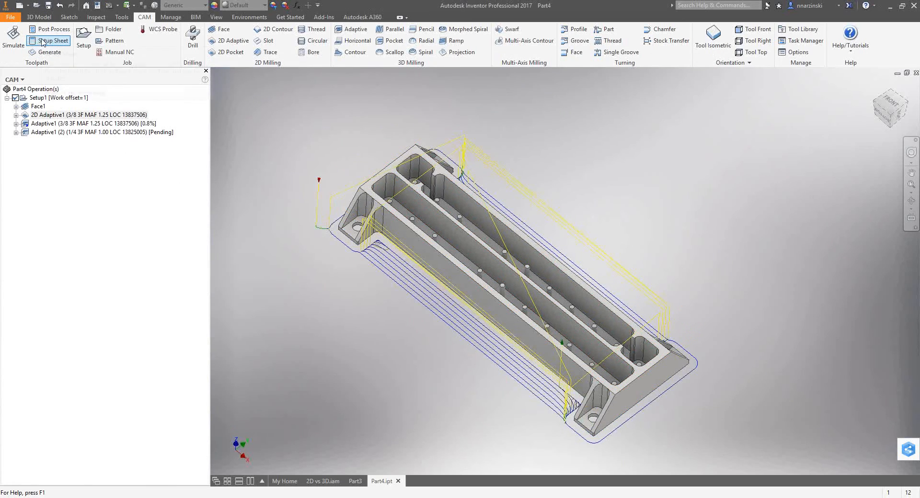
Review the Face1, 2D Adaptive1 and 3/8 in Adaptive1 toolpaths on the updated part, and clear the selection.
left_click(39, 107)
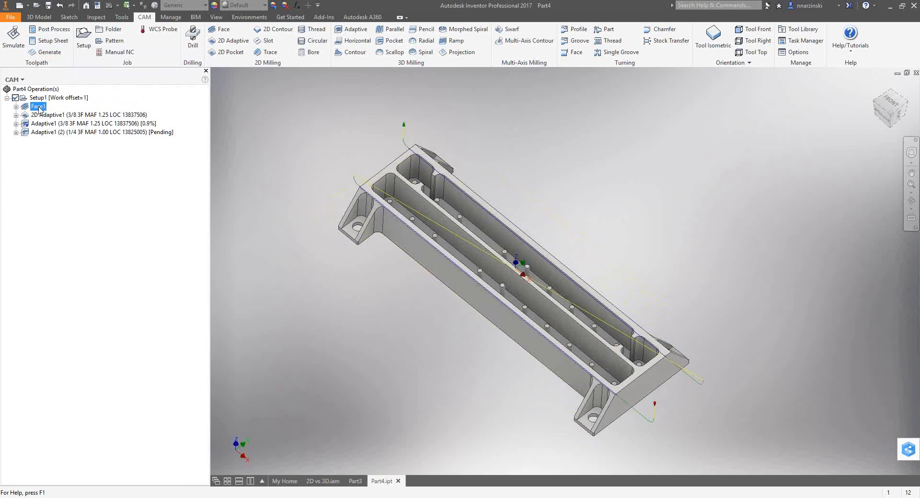
key("Down")
key("Down")
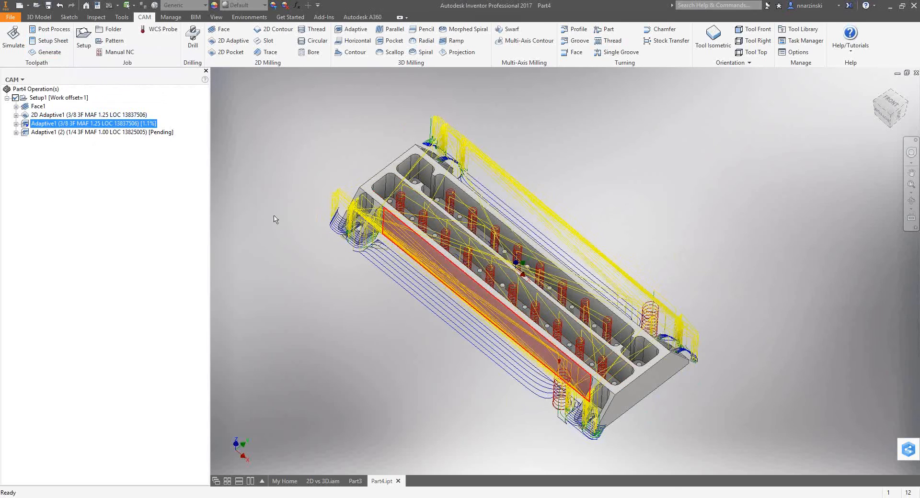
left_click(95, 196)
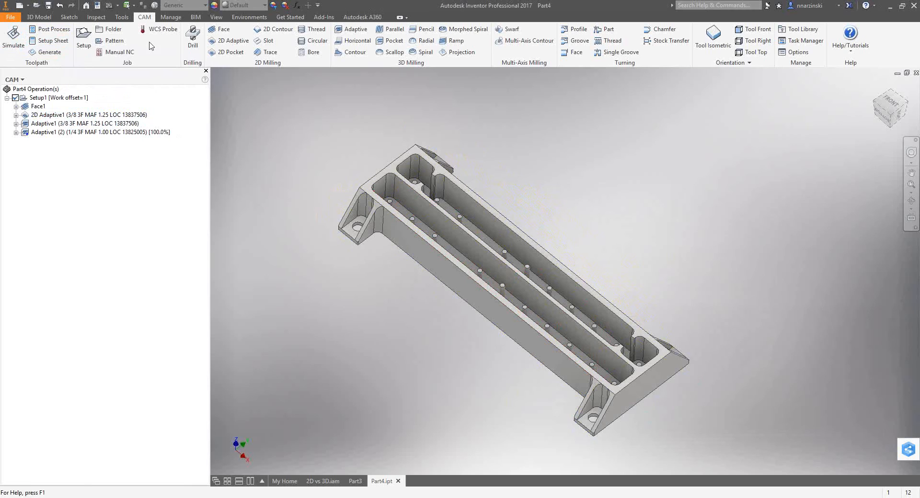
Close the File Explorer window, switch to AutoCAD and open the Barrel Duck Call drawing.
left_click_drag(415, 192, 535, 111)
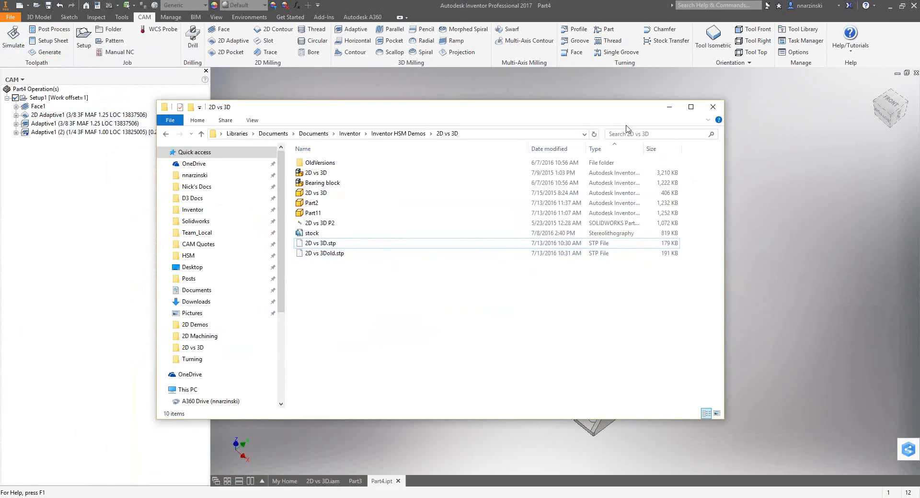
left_click(713, 111)
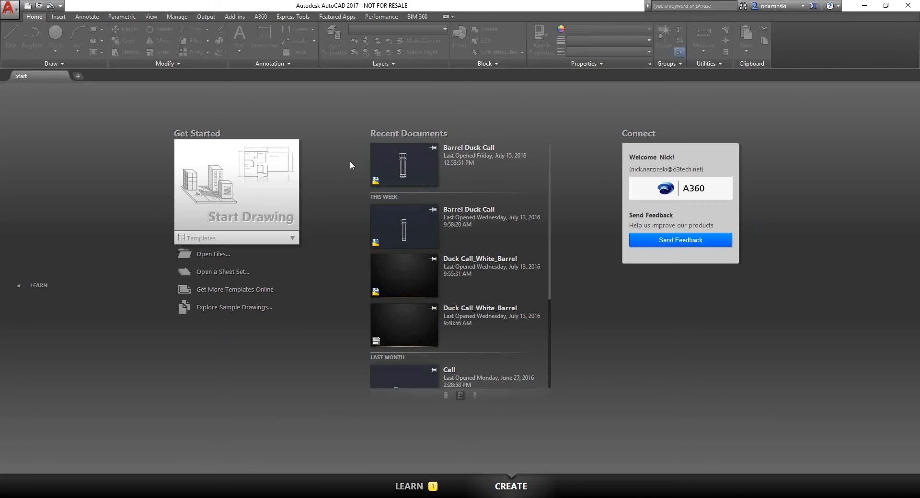
left_click(406, 164)
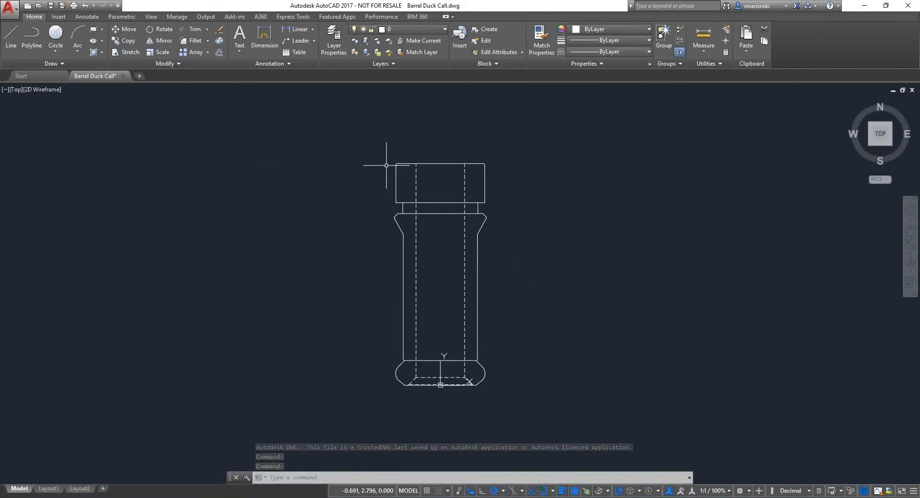
Examine the duck call's 2D linework by selecting its top edge, a dashed bore line and an outer side line, and clear the selection.
left_click(443, 149)
left_click(410, 191)
left_click(519, 243)
left_click(471, 287)
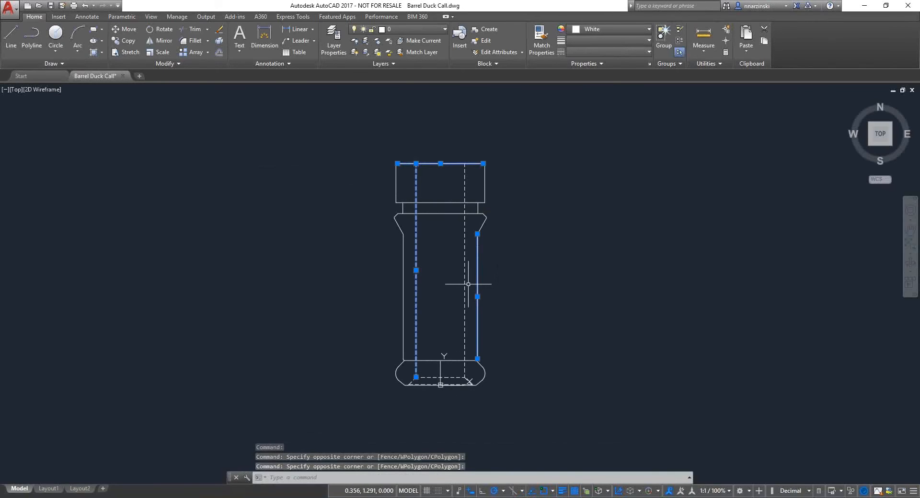
key("Escape")
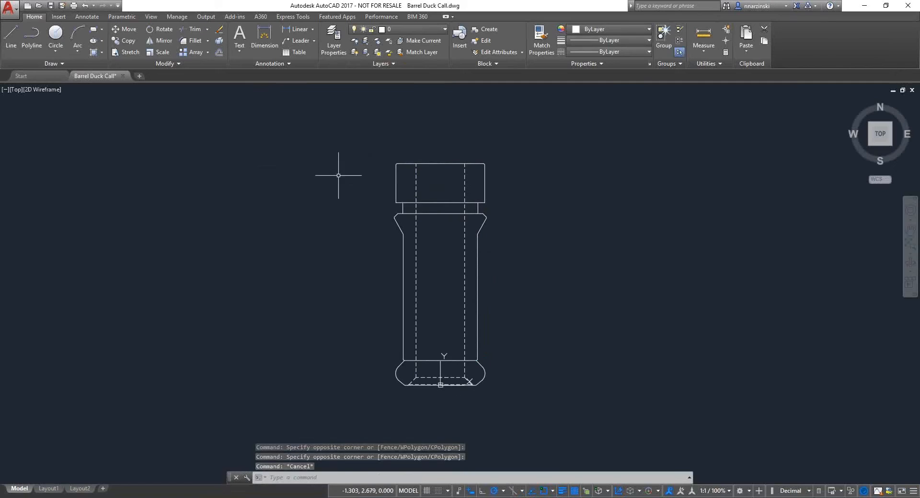
mouse_move(93, 84)
left_click(273, 273)
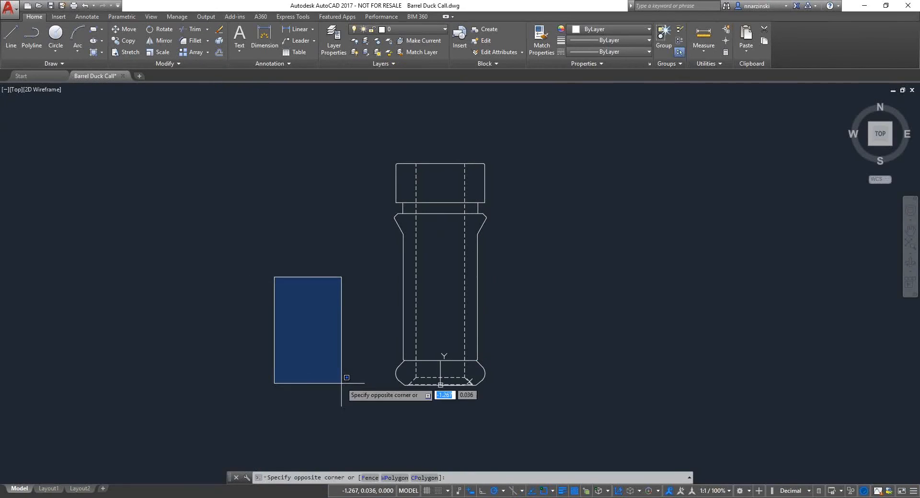
left_click(344, 395)
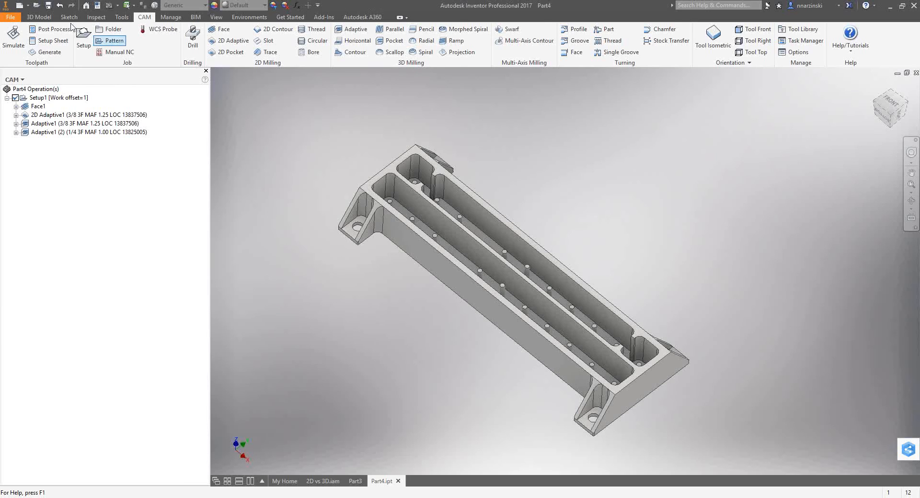
Switch to Inventor and create a new part.
left_click(19, 5)
double_click(483, 185)
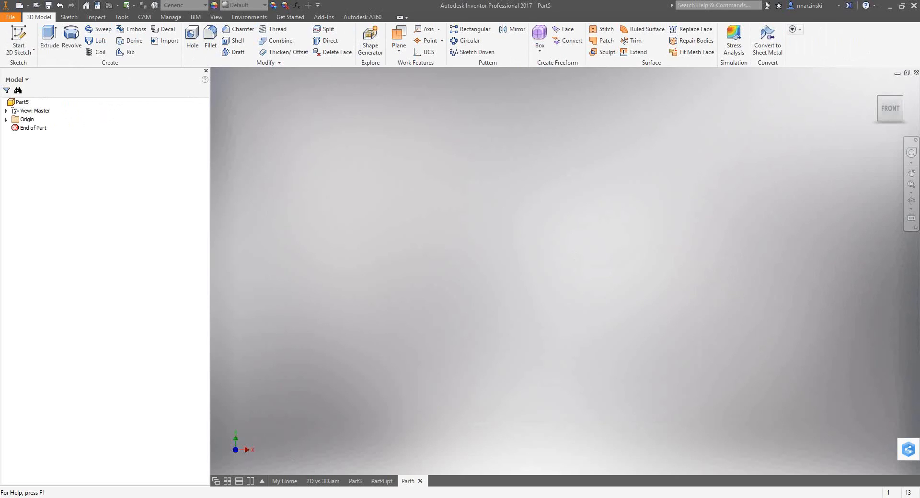
Switch to AutoCAD and examine the top edge of the duck call profile by window-selecting it.
left_click(246, 497)
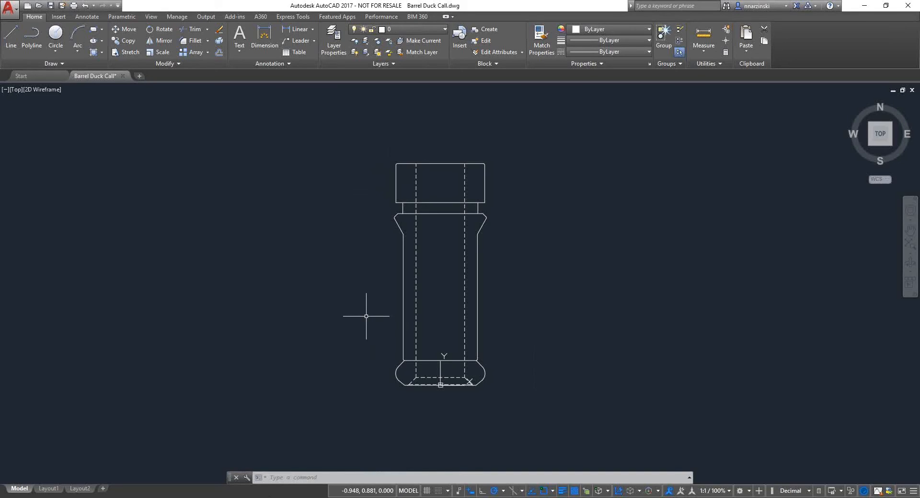
mouse_move(353, 123)
left_mouse_down()
mouse_move(546, 420)
mouse_move(517, 171)
left_mouse_up()
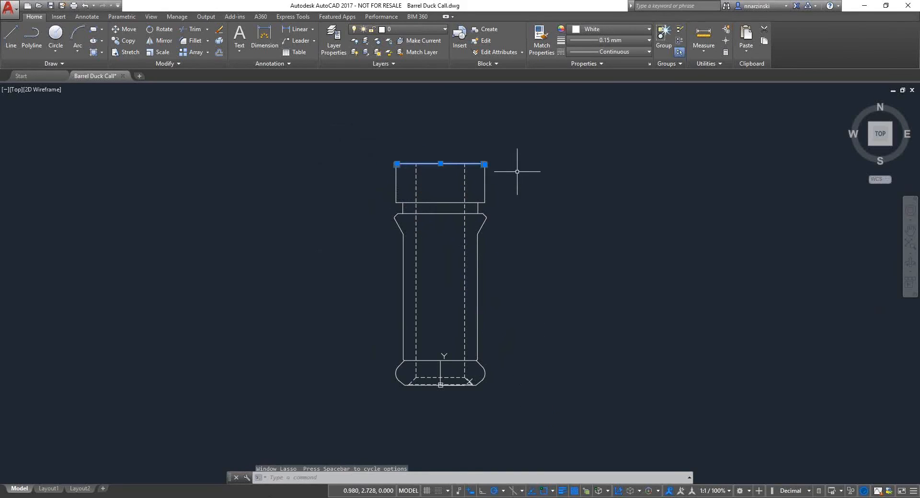
left_click(540, 173)
key("Escape")
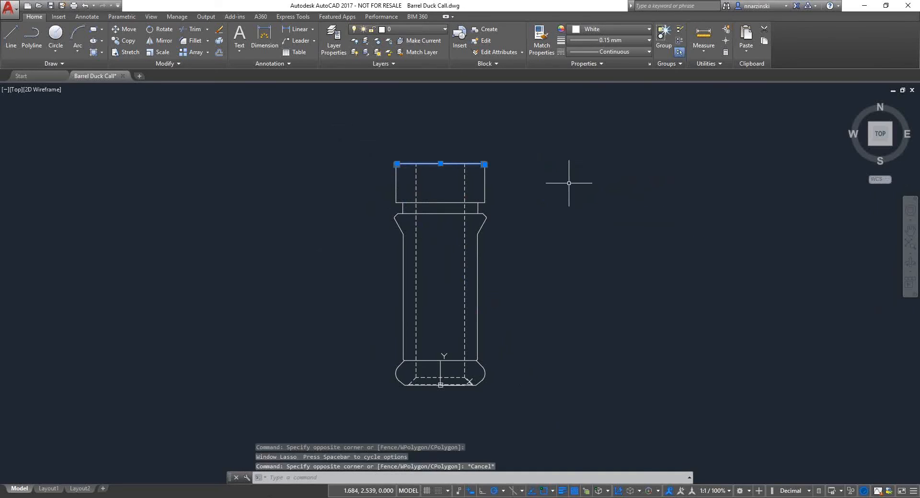
left_click(604, 205)
left_click(669, 235)
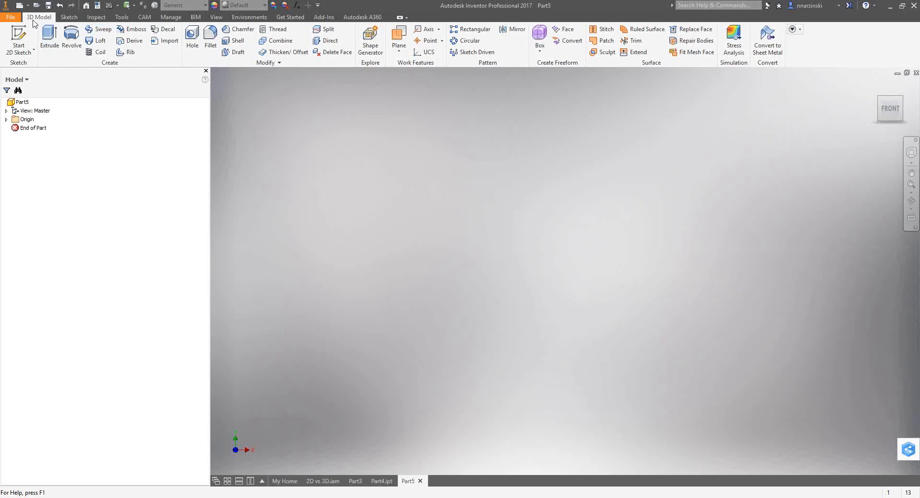
Switch to Inventor and import the Barrel Duck Call AutoCAD drawing from the Inventor HSM Demos Turning folder into the new part.
left_click(170, 17)
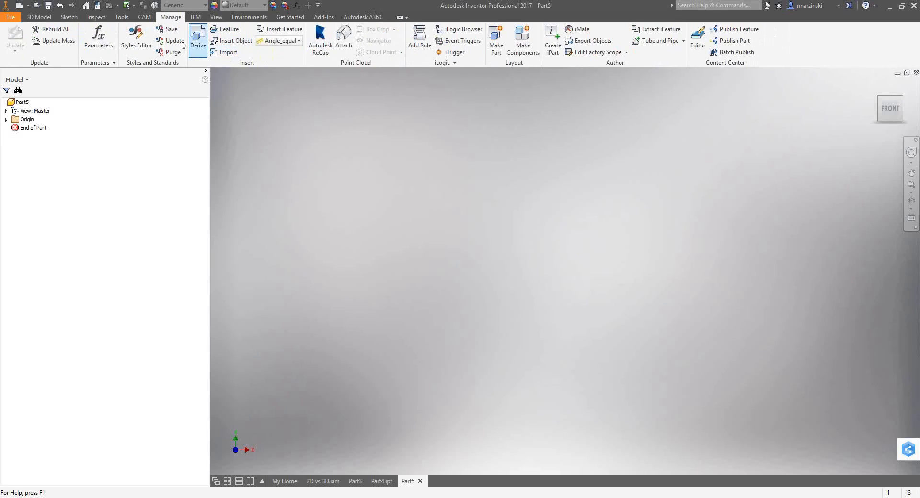
left_click(41, 18)
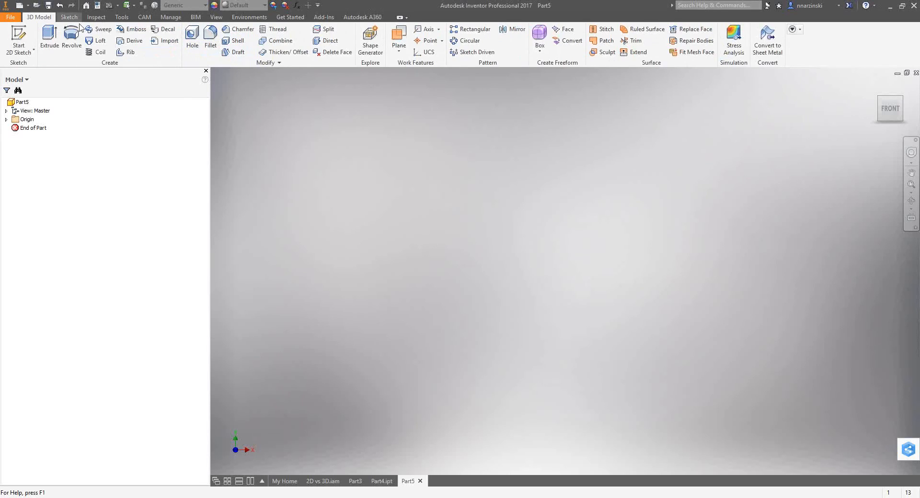
left_click(167, 41)
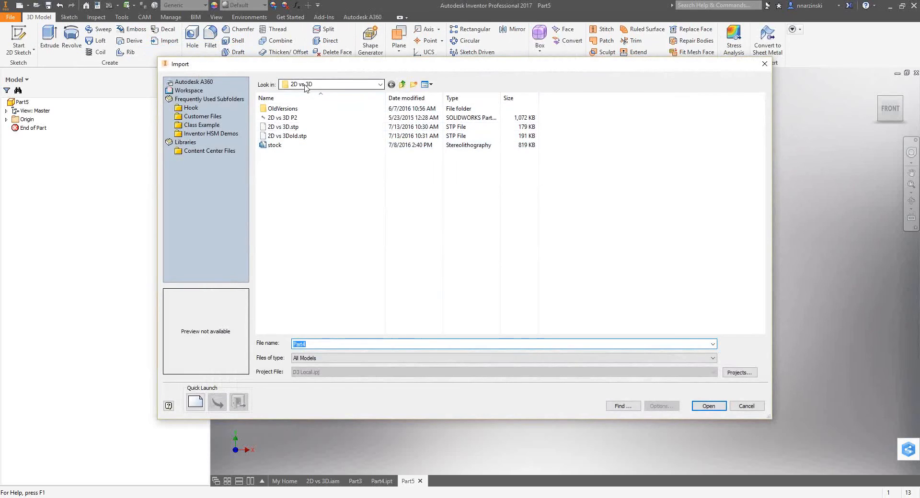
left_click(309, 86)
left_click(333, 155)
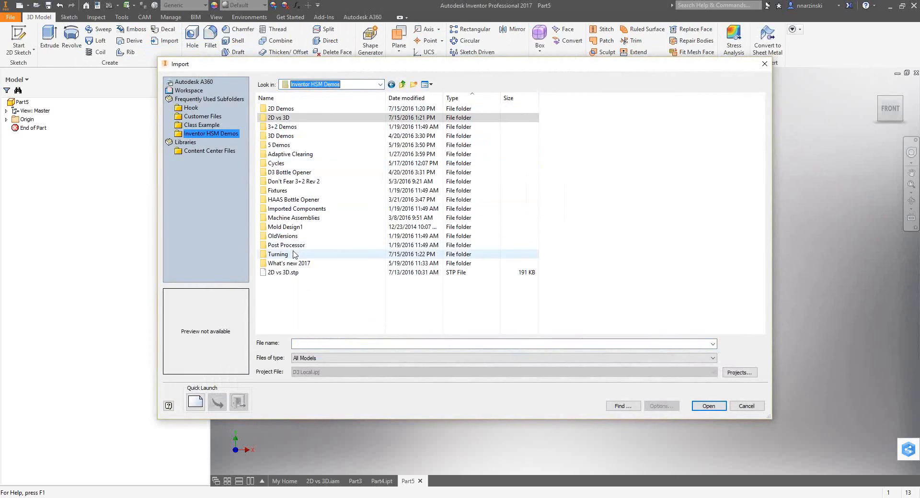
double_click(281, 255)
left_click(289, 127)
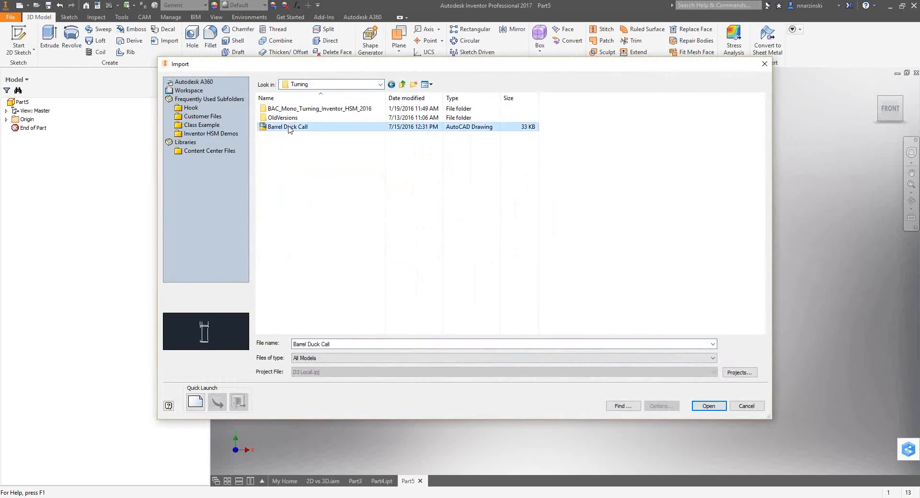
left_click(709, 406)
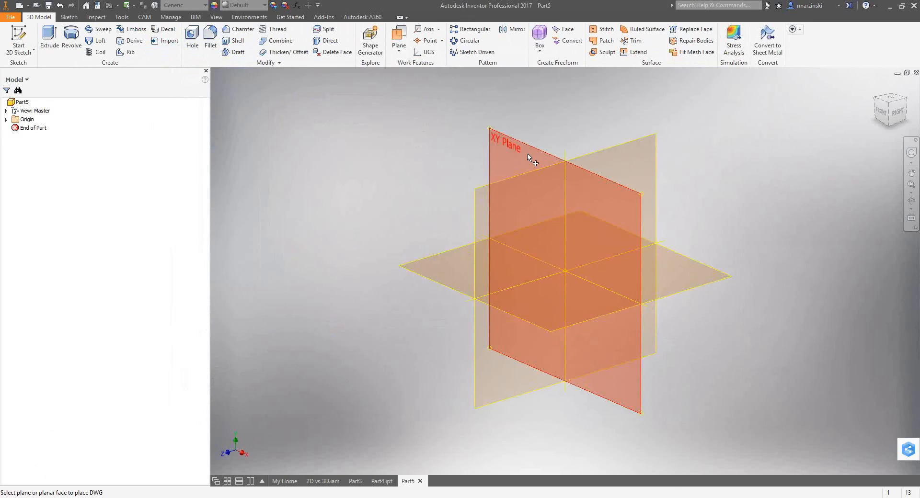
Place the Barrel Duck Call drawing on the XY Plane at the origin as an associative underlay, and show it from the front.
left_click(527, 154)
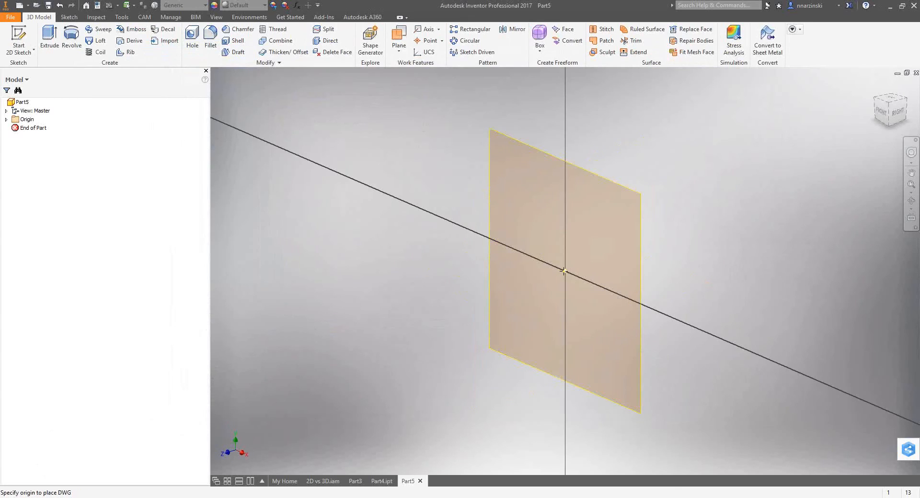
left_click(564, 271)
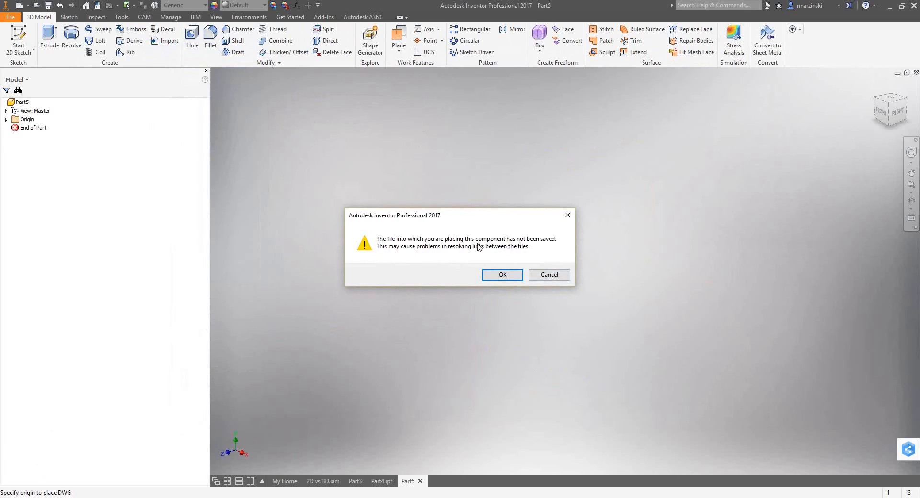
left_click(510, 275)
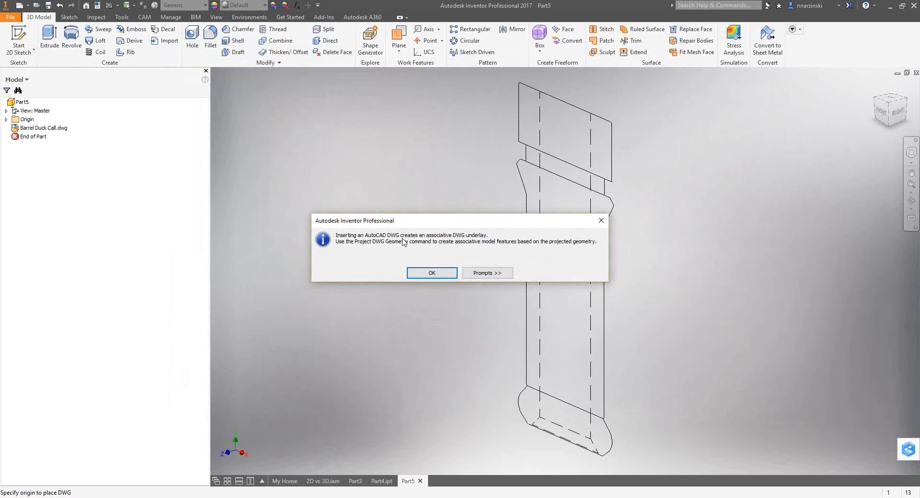
left_click(431, 274)
left_click(878, 114)
key("F2")
middle_click_drag(635, 258, 635, 260)
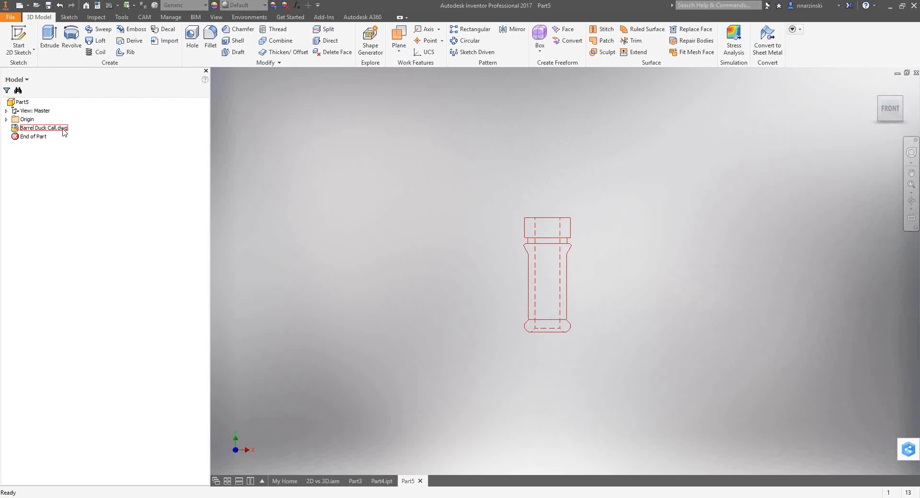
left_click(457, 185)
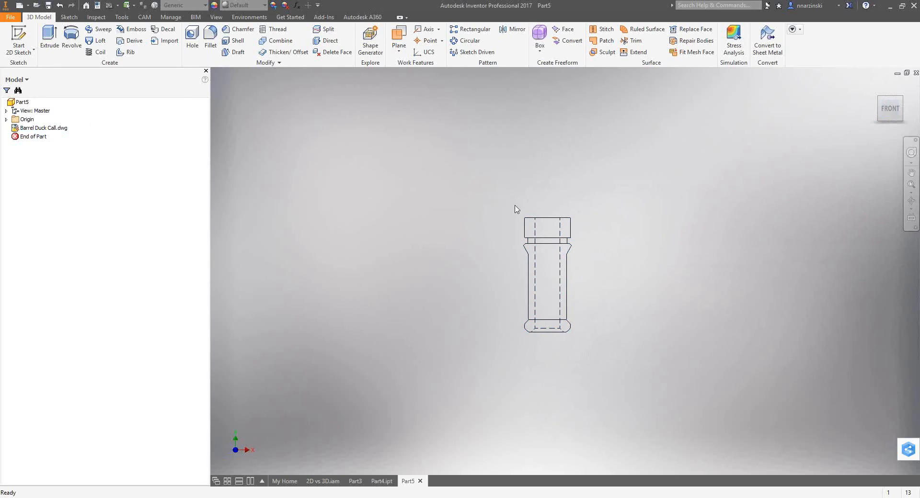
Cancel the Revolve command and start a 2D sketch on the XY Plane.
key("r")
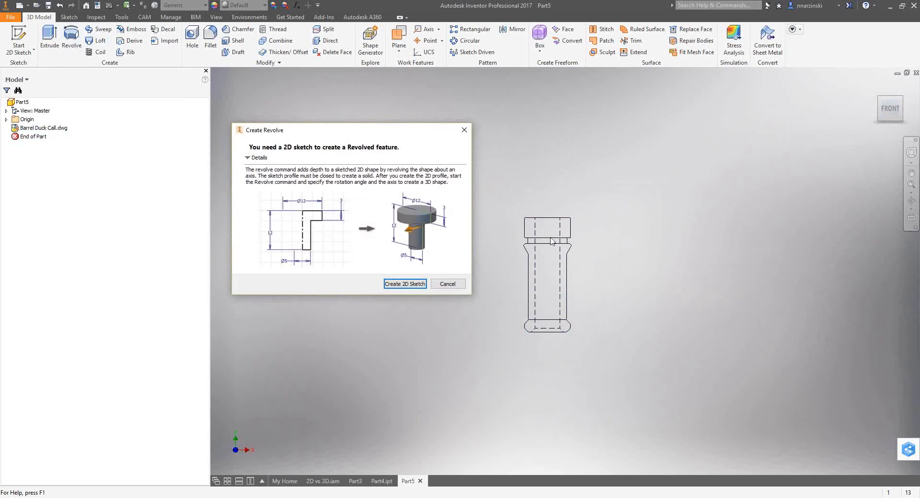
left_click(447, 284)
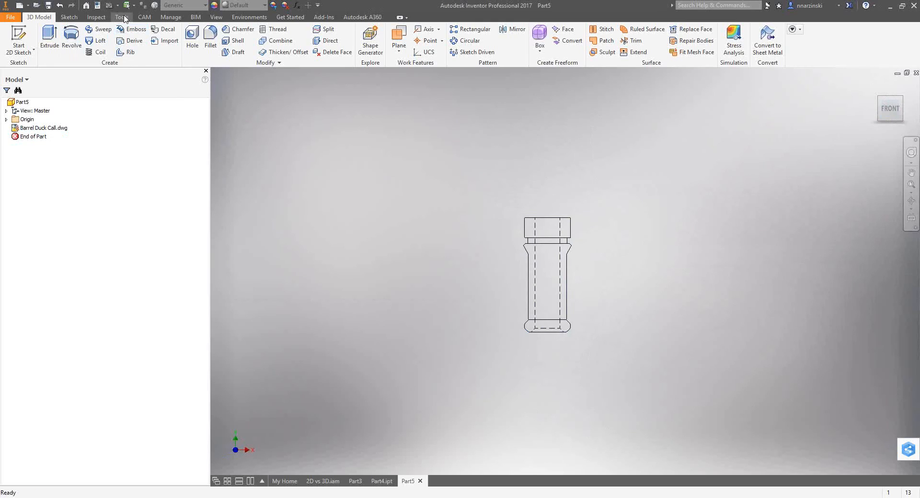
left_click(20, 37)
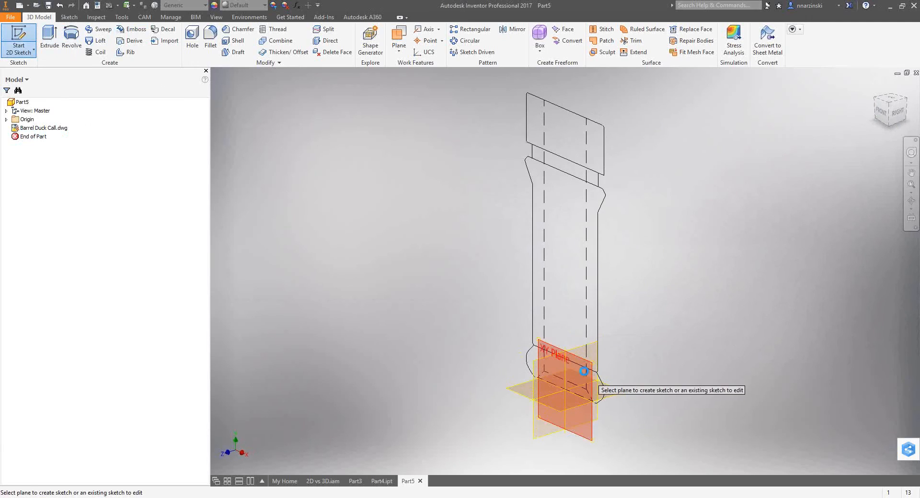
left_click(584, 372)
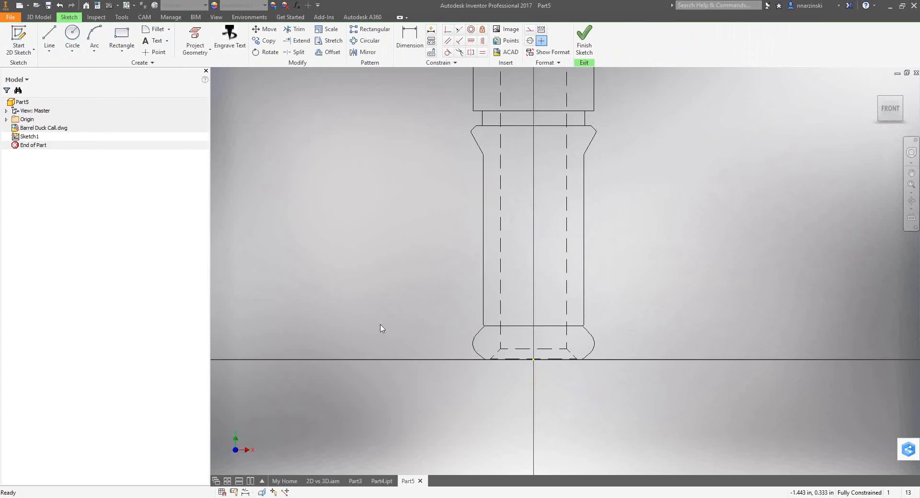
Try projecting the top edge and upper outer side line of the underlay with Project DWG Geometry, and leave the command.
scroll(382, 328, "up", 2)
left_click(201, 51)
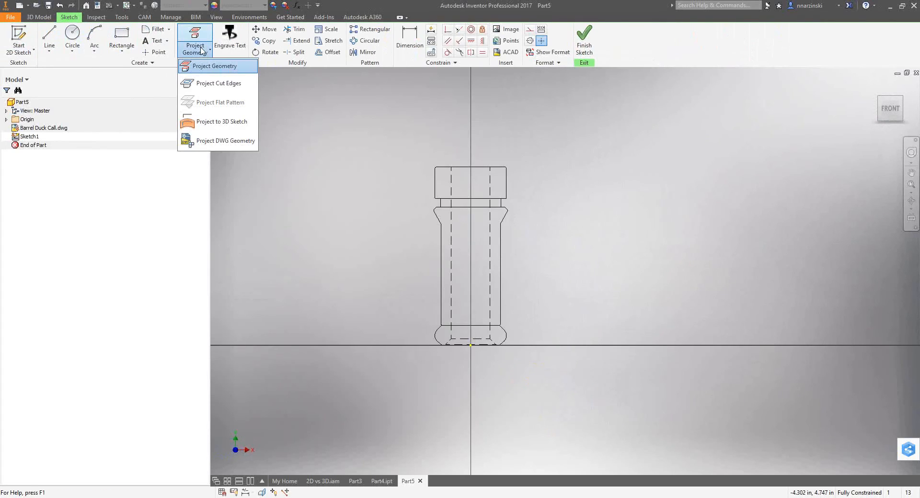
left_click(229, 142)
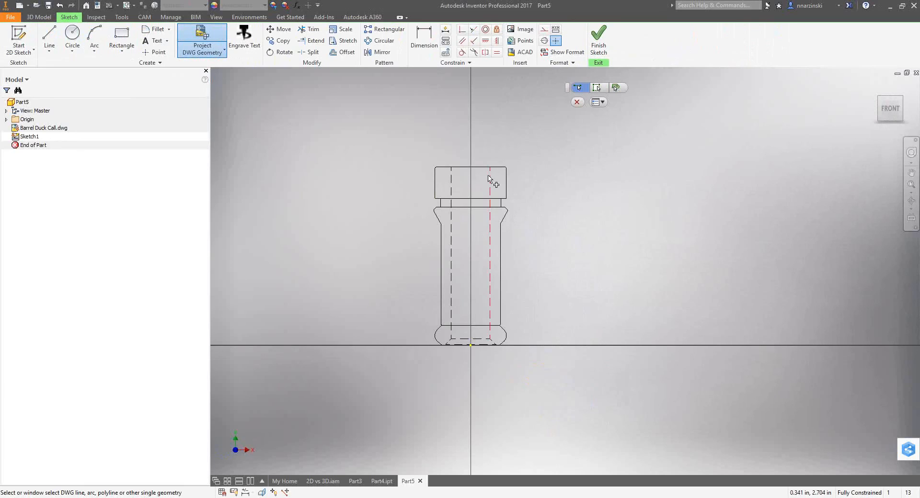
left_click(477, 167)
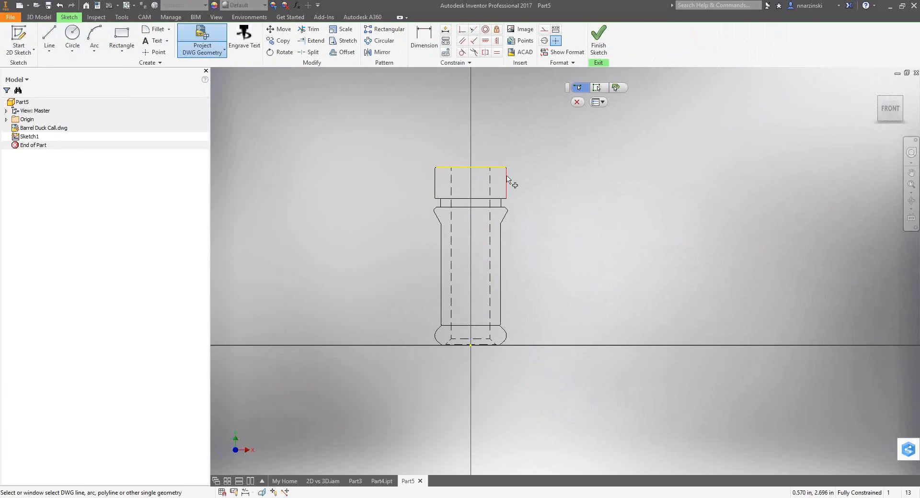
left_click(506, 181)
left_click(507, 182)
left_click(499, 167)
left_click(577, 101)
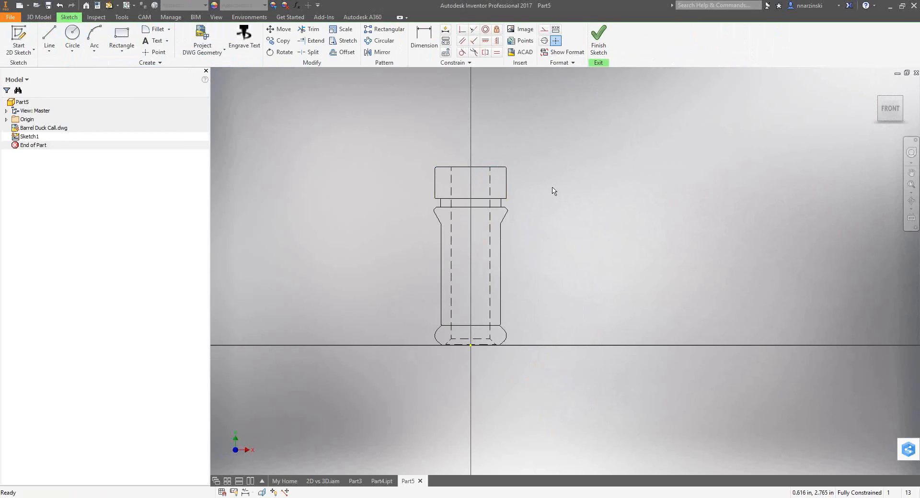
Restart Project DWG Geometry, try its connected-geometry and block modes, and return to single-geometry selection.
left_click(202, 40)
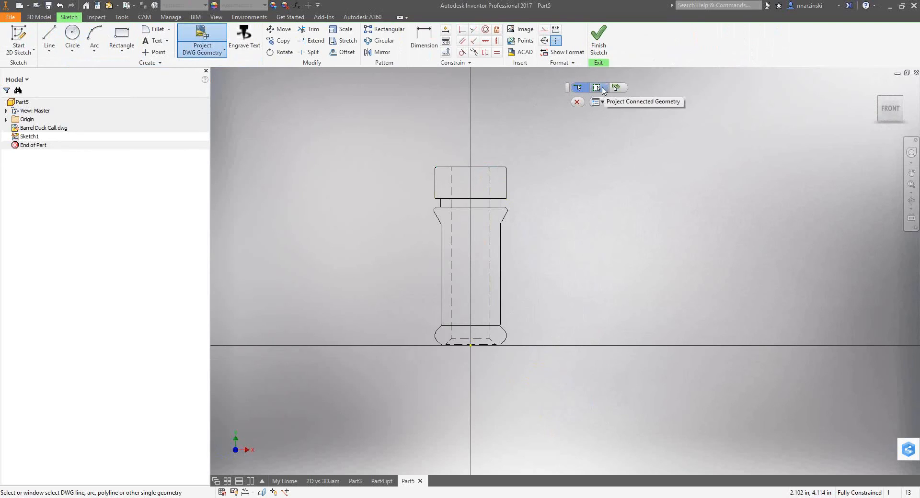
left_click(602, 89)
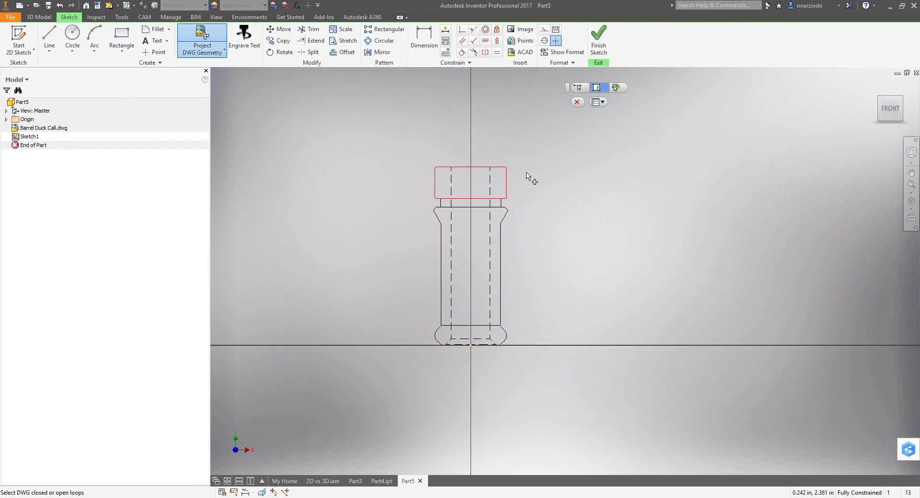
left_click(616, 88)
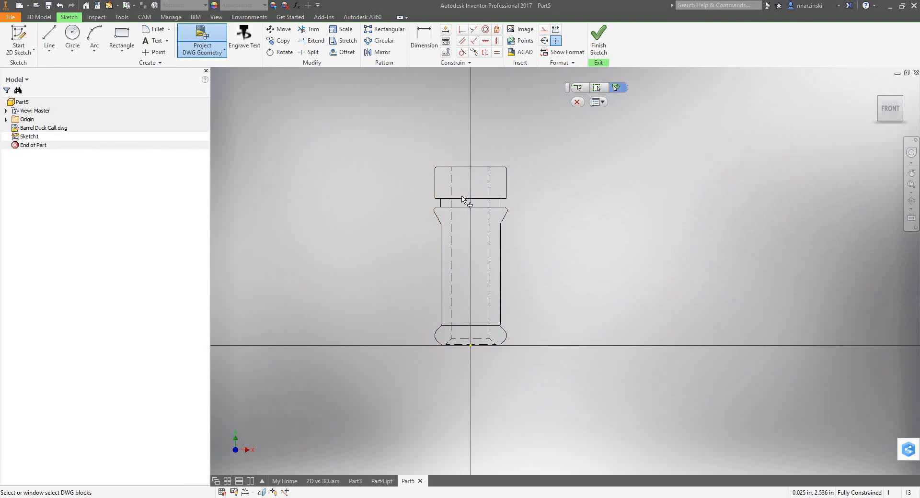
left_click(578, 87)
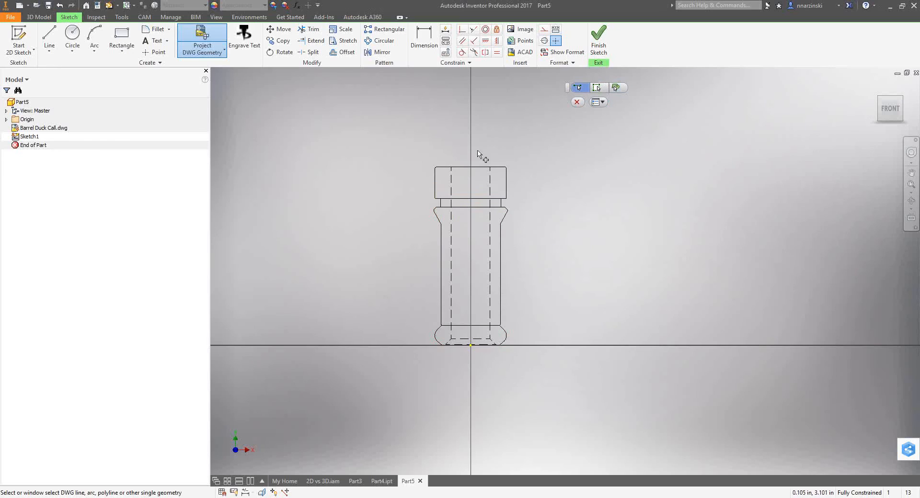
Project the right half of the duck call underlay into the sketch with a window selection and leave Project DWG Geometry.
left_click_drag(480, 154, 546, 393)
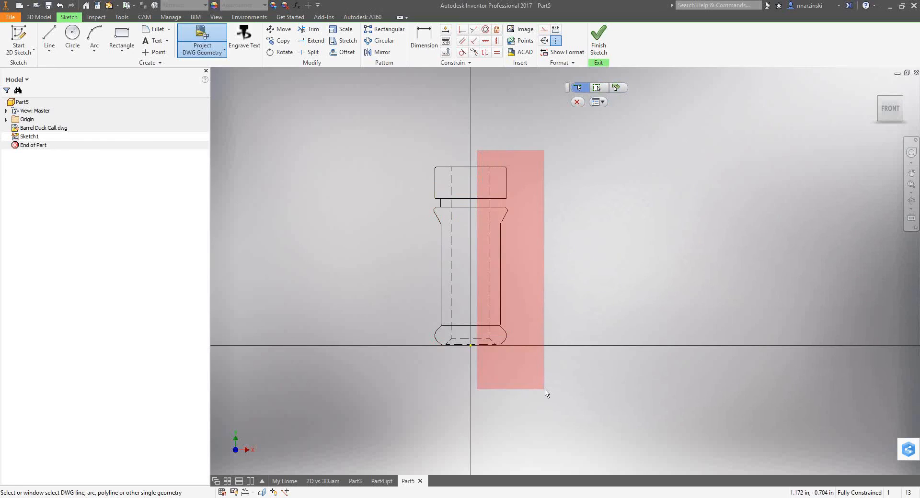
left_click_drag(546, 393, 546, 394)
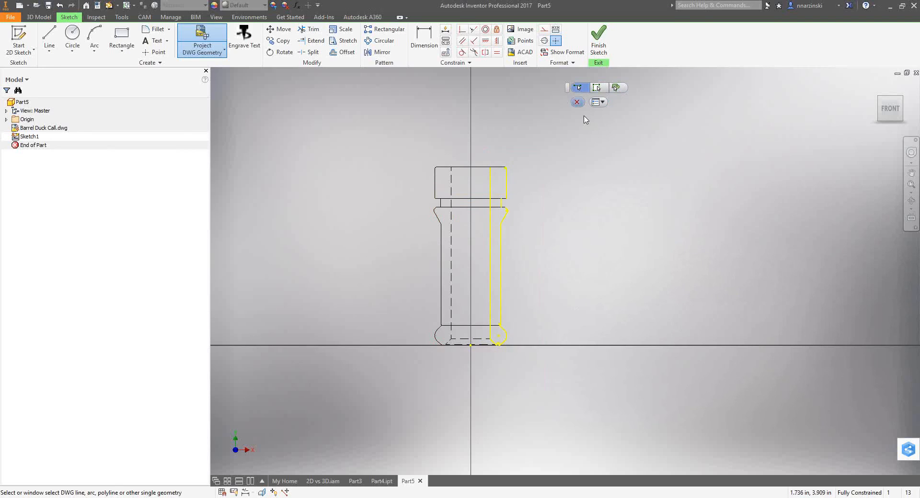
left_click(577, 102)
Draw horizontal lines closing the profile's top edge and the upper and lower edges of the neck groove.
scroll(506, 167, "up", 5)
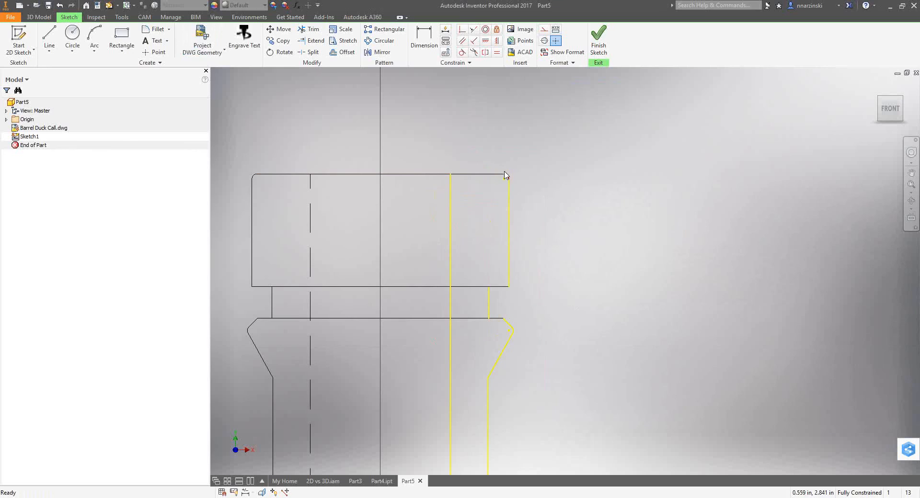
mouse_move(492, 319)
middle_mouse_down()
mouse_move(489, 86)
mouse_move(498, 106)
middle_mouse_up()
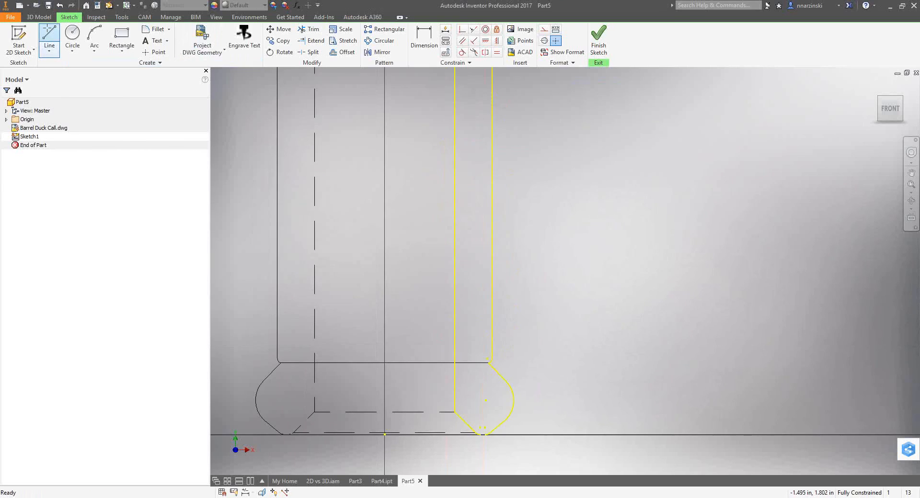
left_click(50, 36)
middle_click_drag(641, 127, 636, 361)
middle_click_drag(560, 146, 575, 313)
left_click(464, 195)
left_click(518, 196)
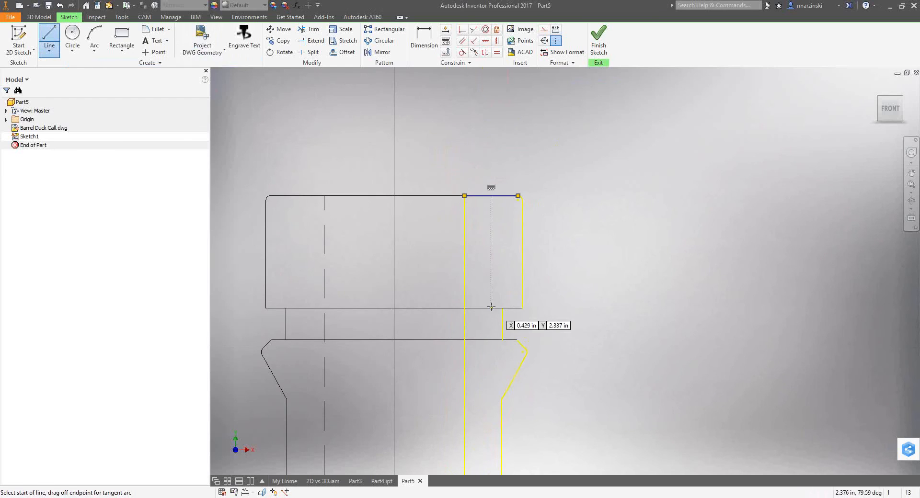
left_click(522, 309)
left_click(503, 340)
left_click(517, 340)
Draw a short horizontal line bridging the gap between the two arcs at the profile's base, and leave the Line command.
middle_click_drag(580, 465, 571, 361)
scroll(551, 335, "up", 8)
scroll(516, 302, "up", 4)
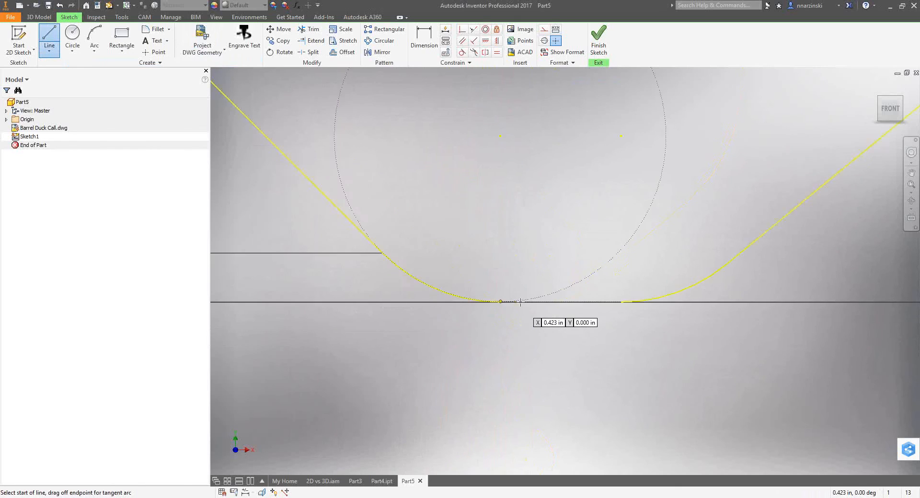
left_click(482, 302)
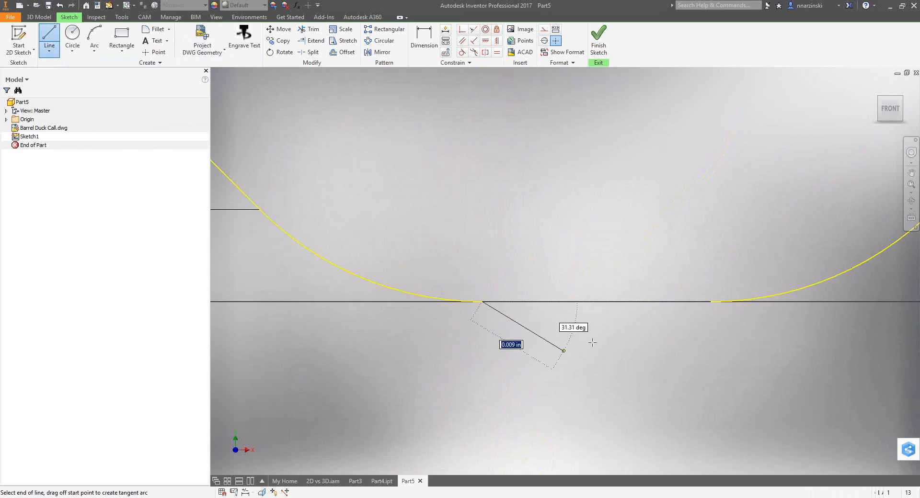
left_click(712, 301)
scroll(647, 360, "down", 10)
right_click(664, 203)
left_click(701, 206)
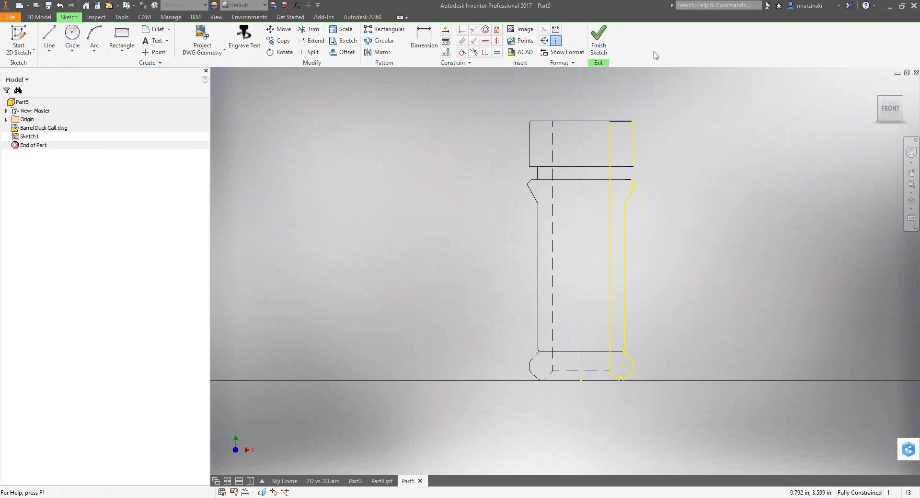
Draw a vertical centerline from the origin to just above the top of the duck call.
left_click(545, 42)
left_click(50, 41)
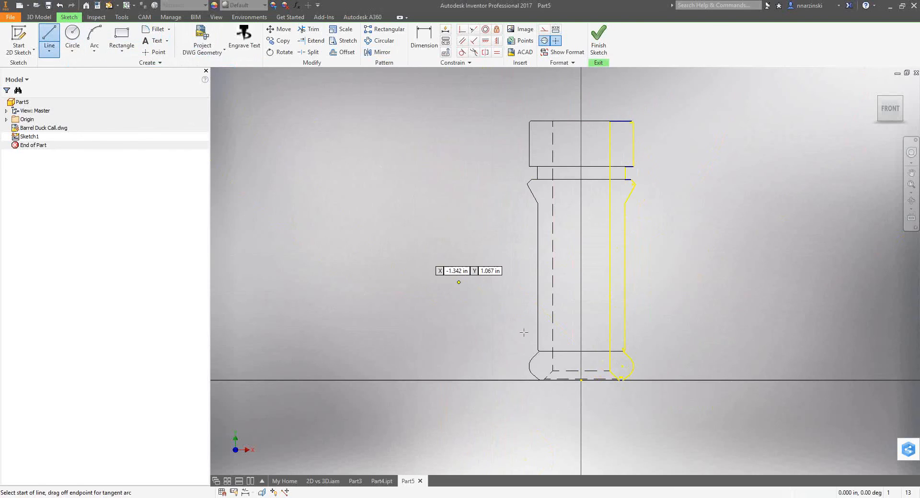
left_click(581, 380)
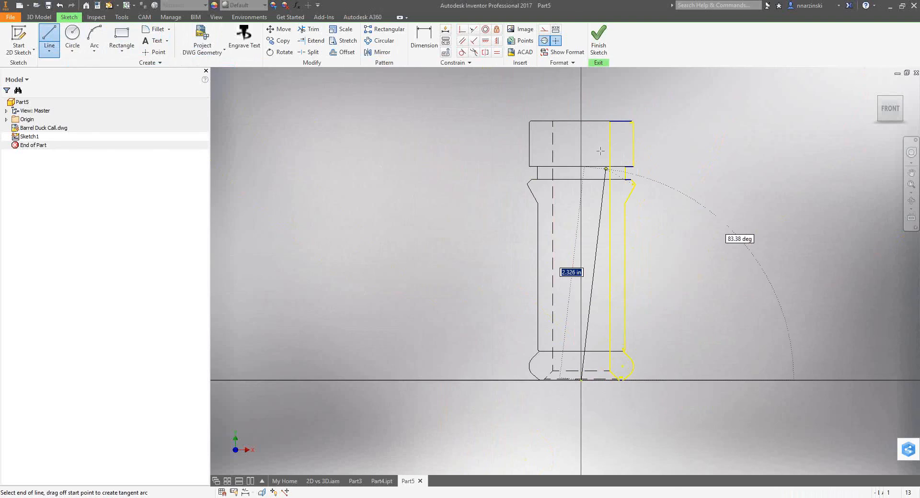
left_click(582, 106)
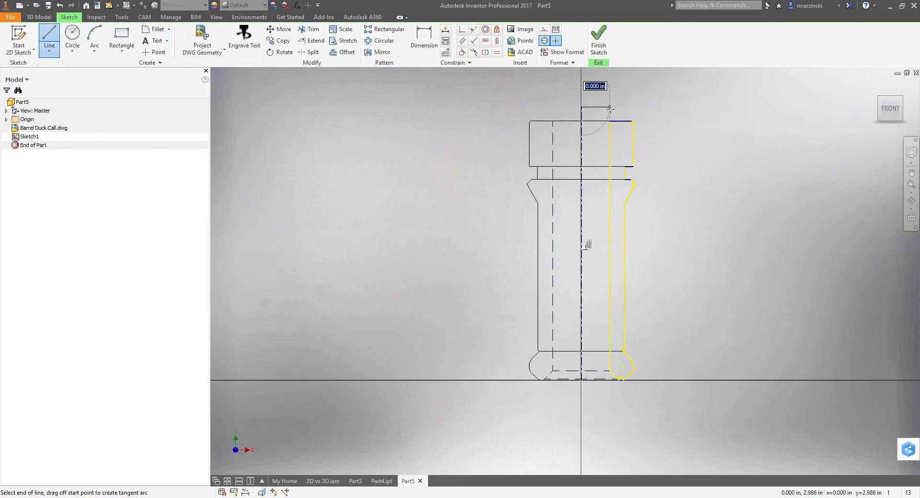
key("Escape")
Finish the sketch and revolve the closed profile fully about the centerline as a new solid.
left_click(599, 46)
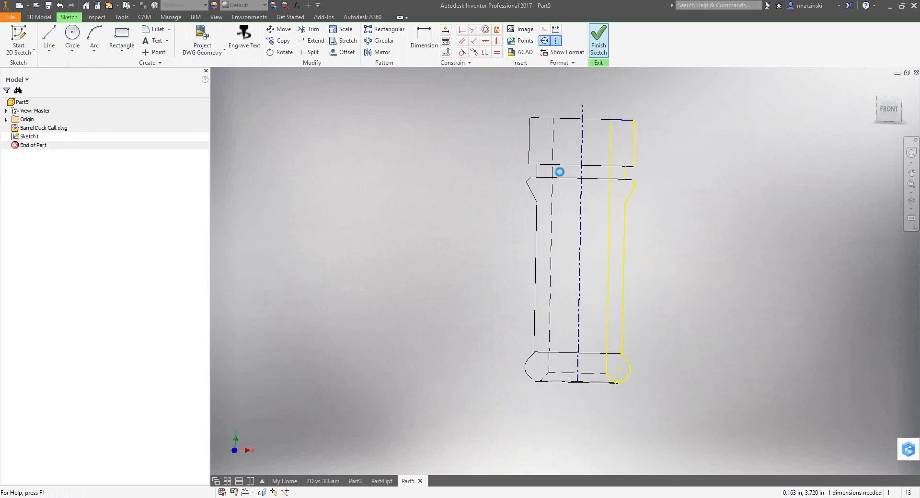
left_click(67, 41)
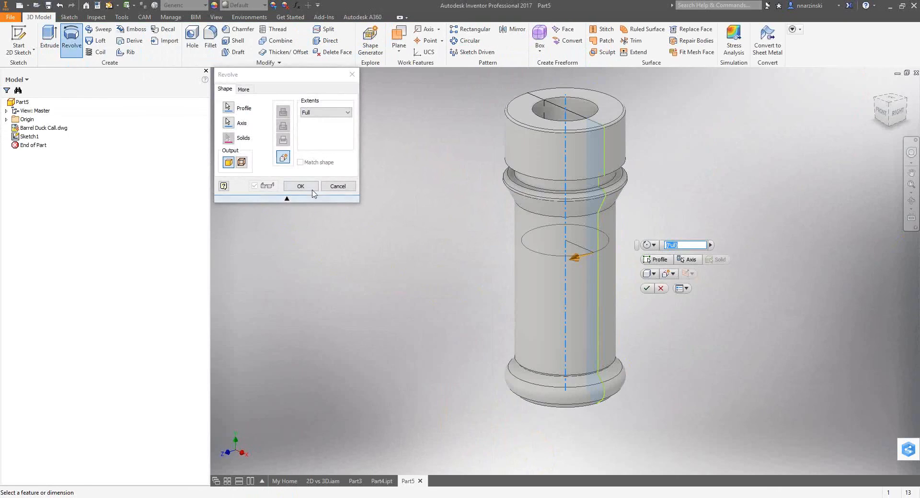
left_click(300, 186)
middle_click_drag(472, 267, 380, 261, "shift")
scroll(380, 261, "down", 4)
mouse_move(472, 237)
middle_mouse_down("shift")
mouse_move(481, 232)
mouse_move(476, 250)
middle_mouse_up("shift")
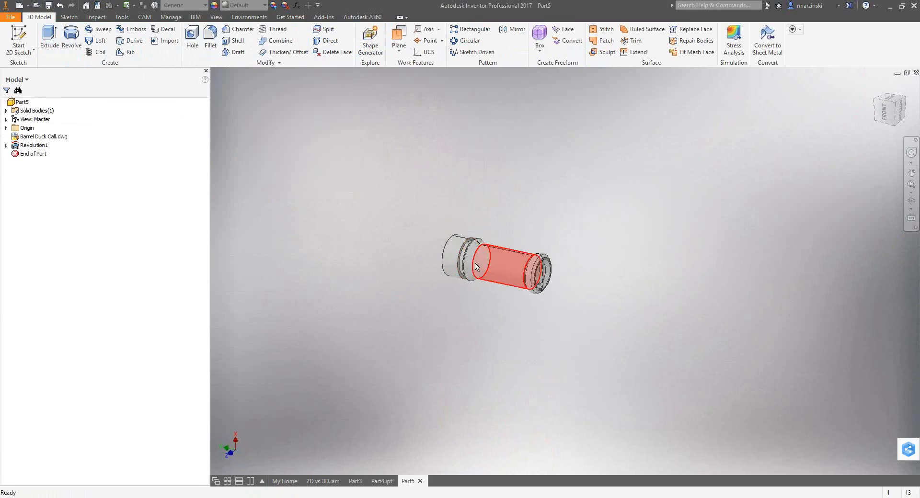
scroll(456, 274, "up", 3)
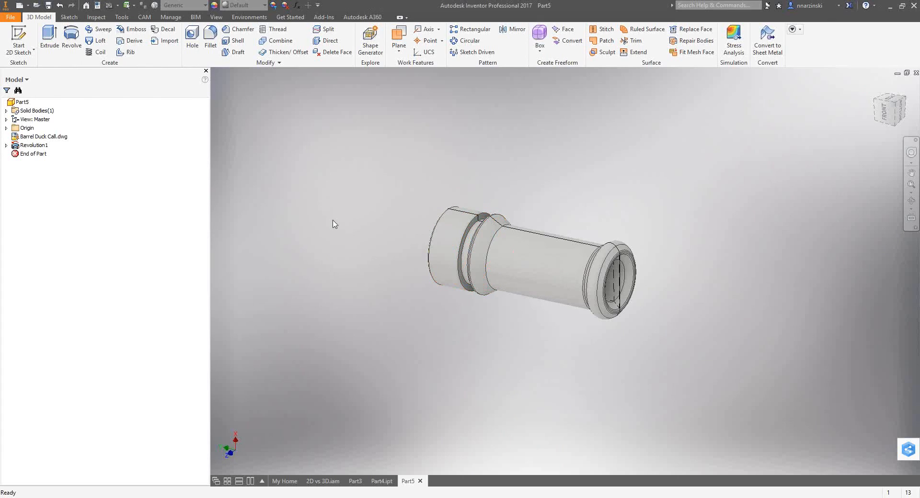
Start a CAM setup with operation type Turning or mill/turn, and set its Z axis from the part's cylindrical surface.
left_click(137, 19)
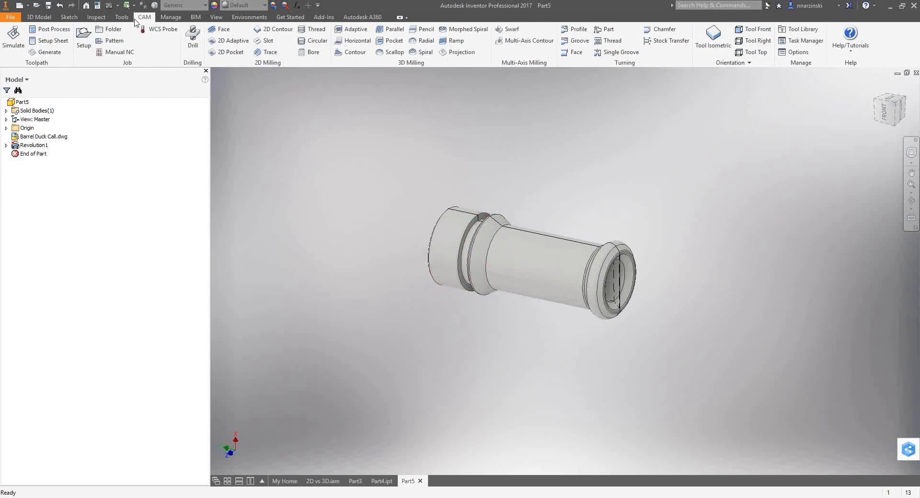
left_click(83, 39)
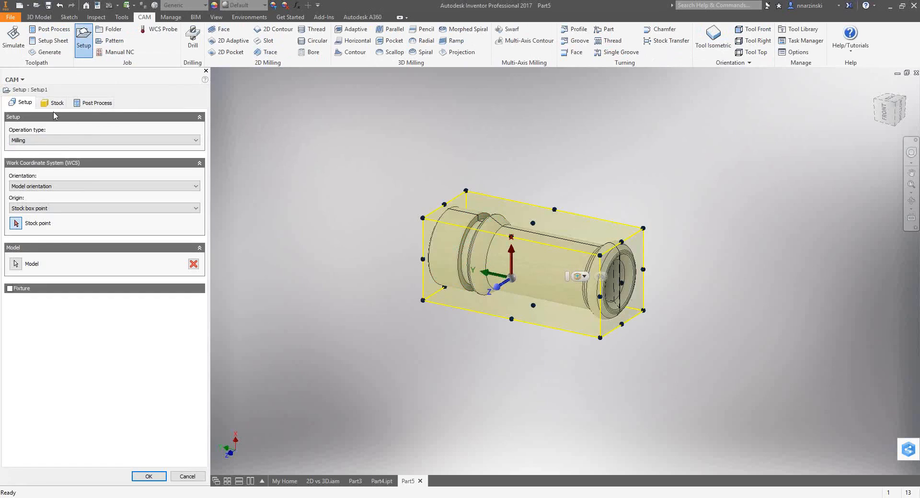
left_click(57, 141)
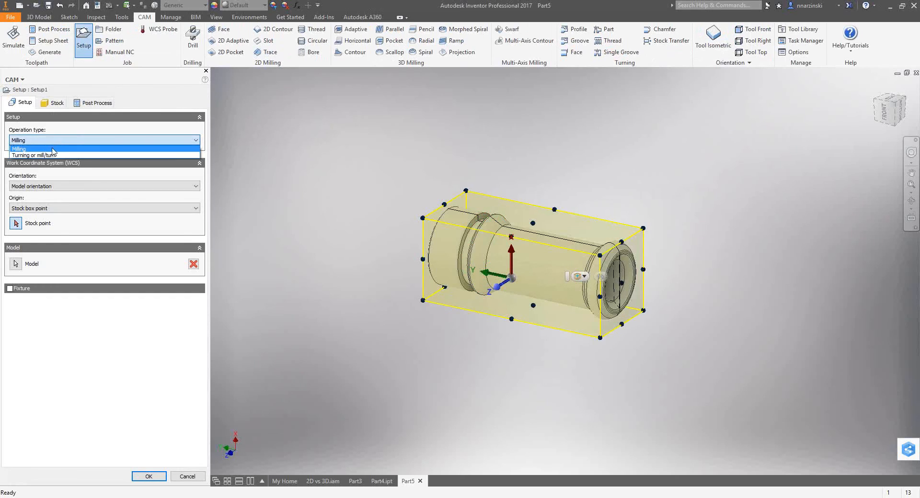
left_click(51, 155)
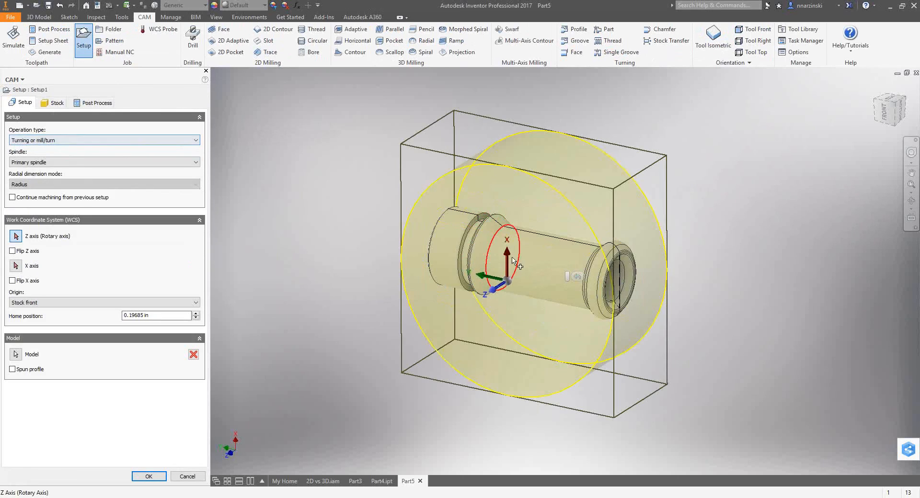
left_click(536, 266)
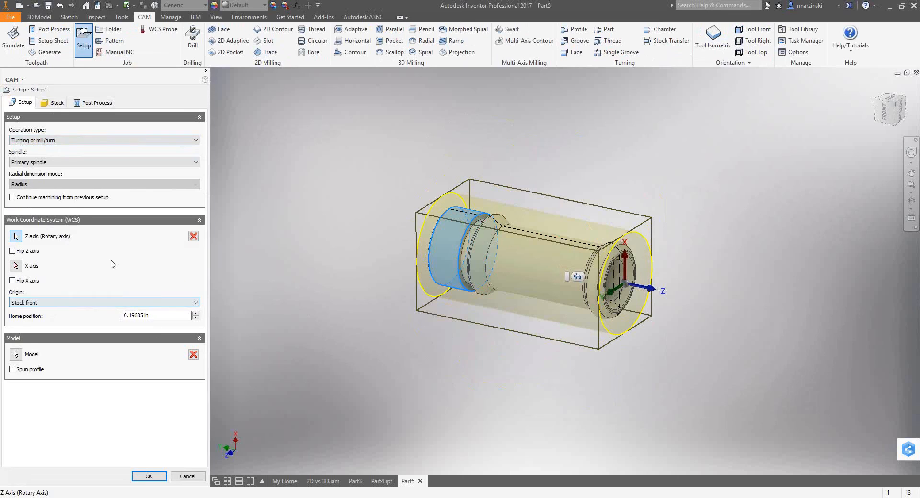
Set the setup's WCS offset to 1 and accept the turning setup.
left_click(93, 105)
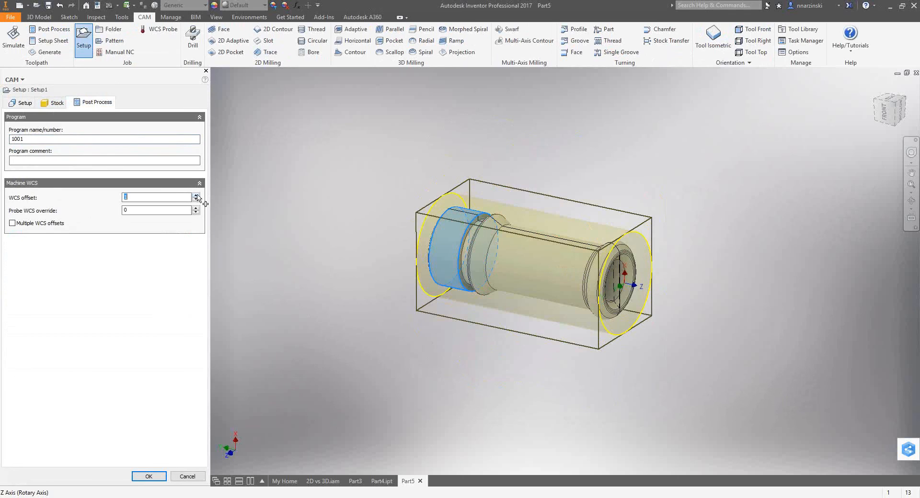
middle_click_drag(318, 233, 340, 238, "shift")
right_click(287, 167)
left_click(338, 169)
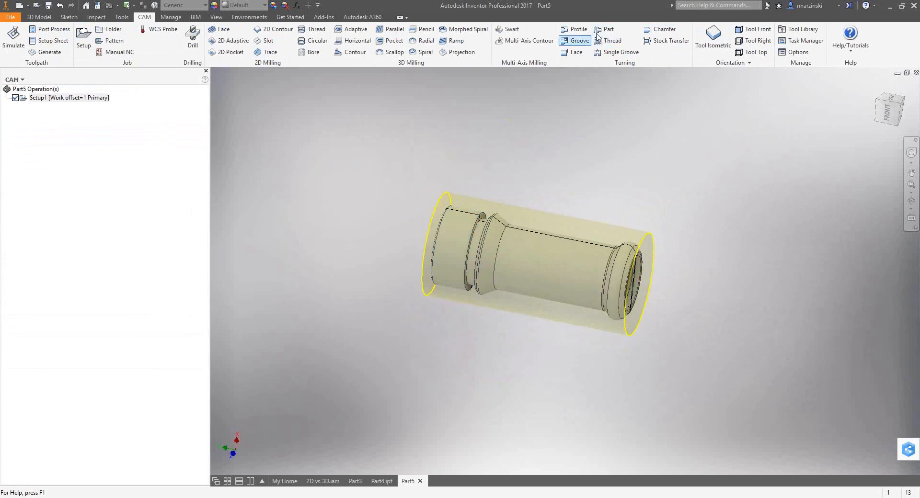
middle_click_drag(509, 181, 496, 183, "shift")
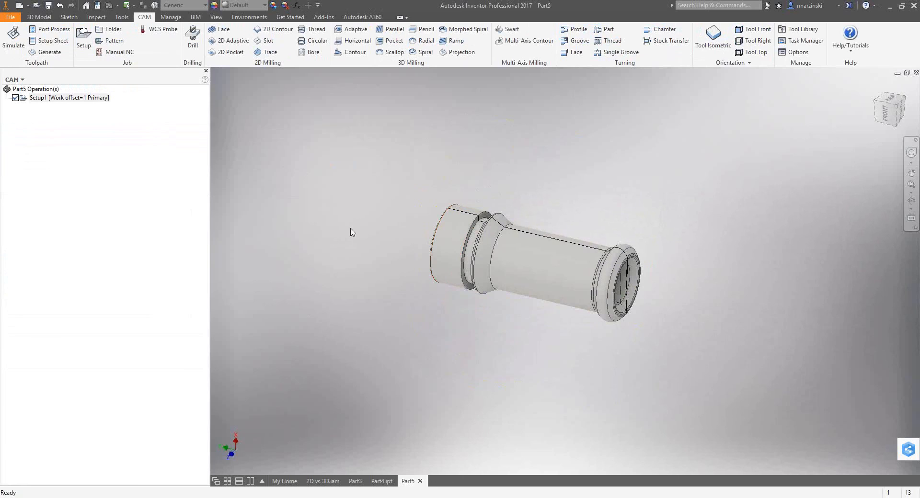
Create all operations from the turning template in Setup1 and generate their toolpaths.
right_click(44, 161)
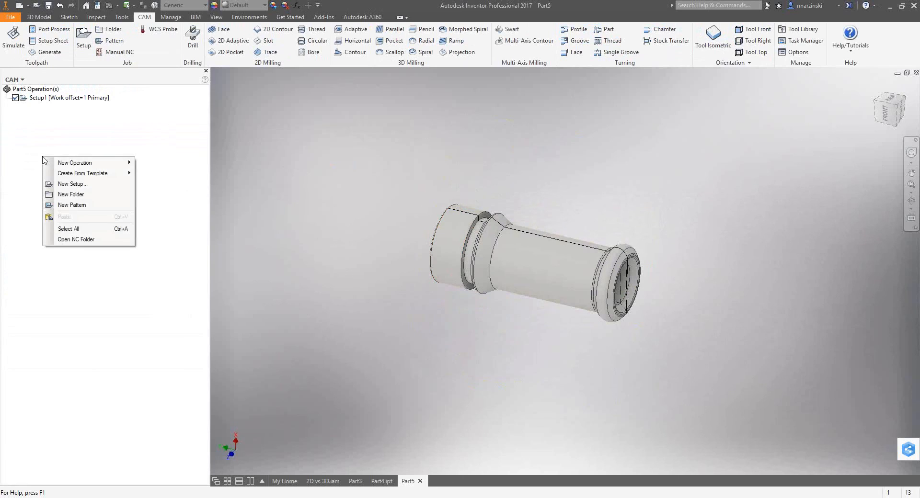
mouse_move(69, 178)
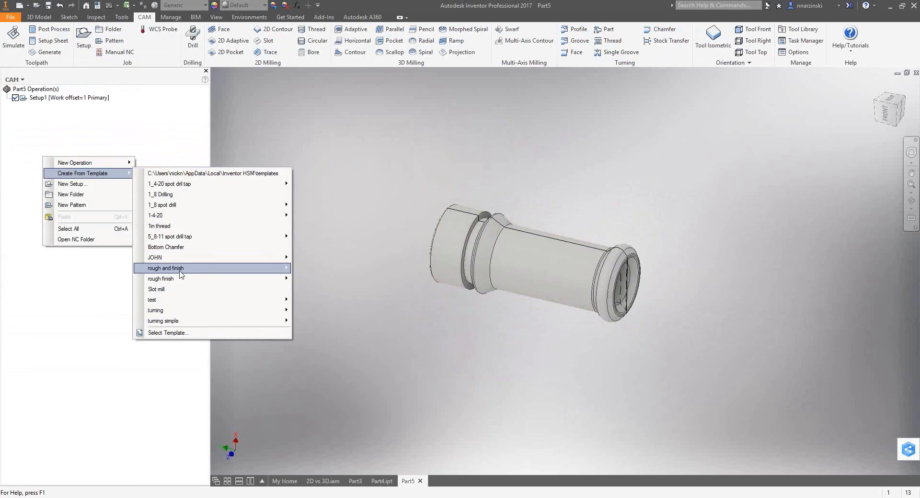
mouse_move(173, 314)
mouse_move(216, 312)
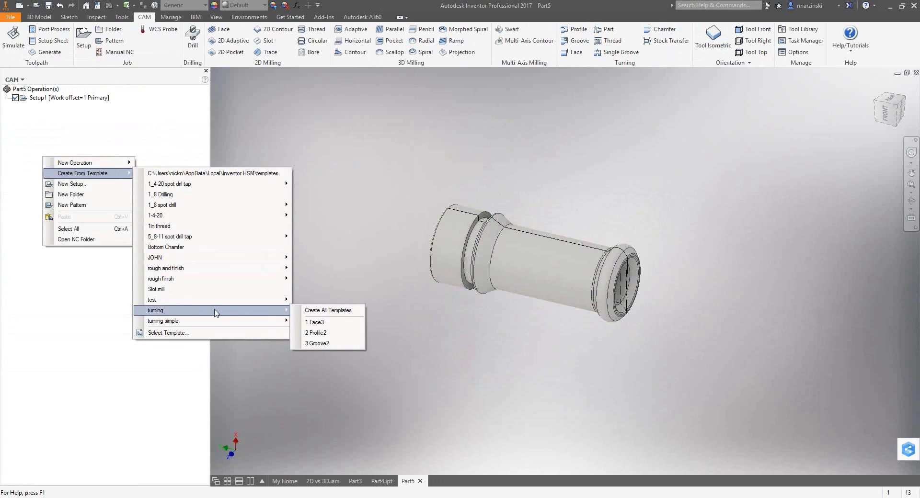
left_click(329, 313)
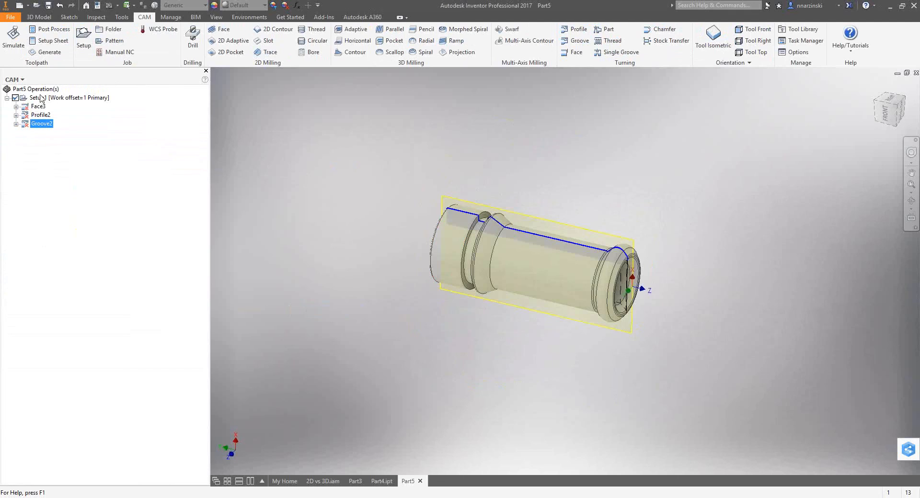
left_click(41, 98)
left_click(44, 52)
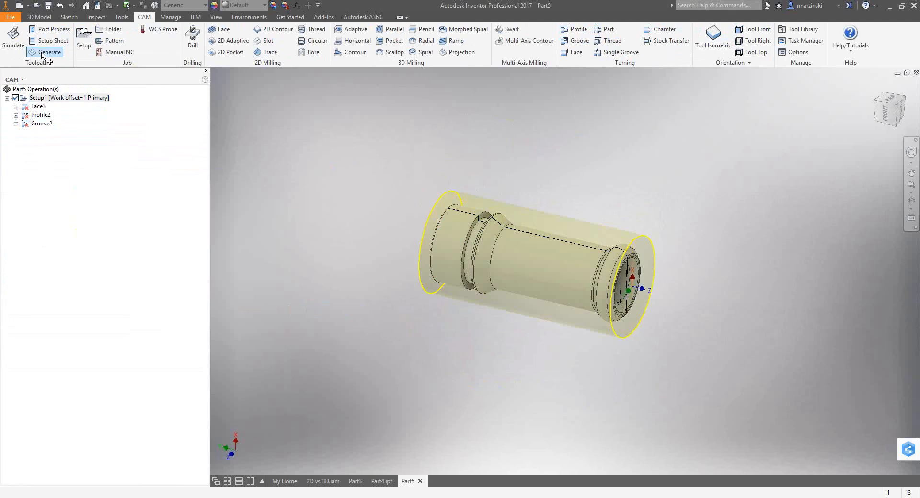
Examine the Face3, Profile2 and Groove2 toolpaths from the front, checking how the groove operation follows the neck groove and barrel.
left_click(41, 106)
left_click(885, 114)
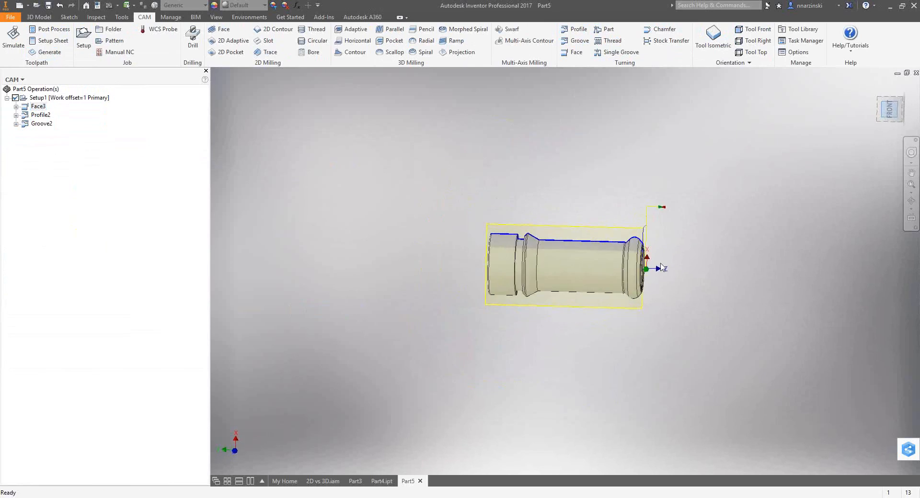
left_click(39, 115)
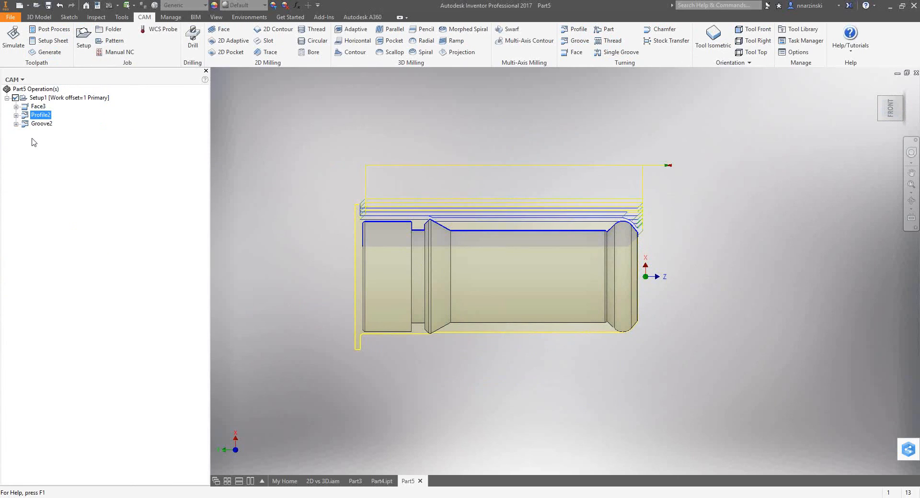
left_click(42, 123)
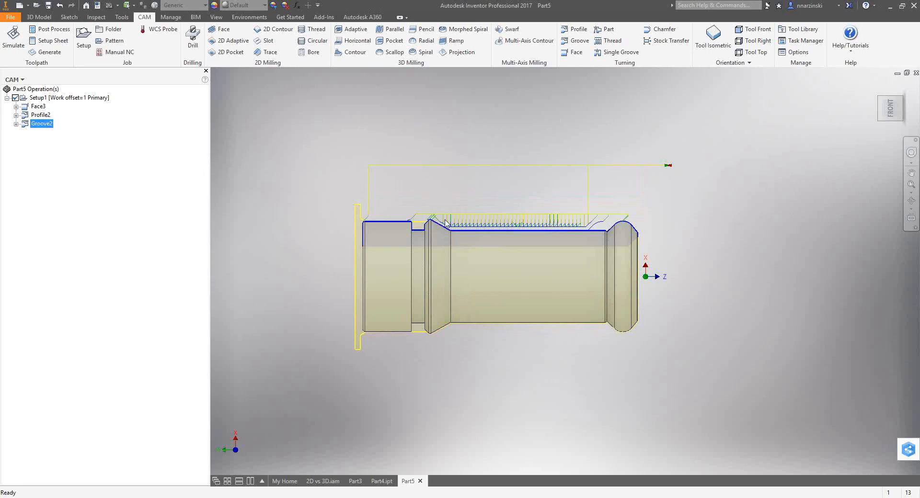
scroll(431, 223, "up", 10)
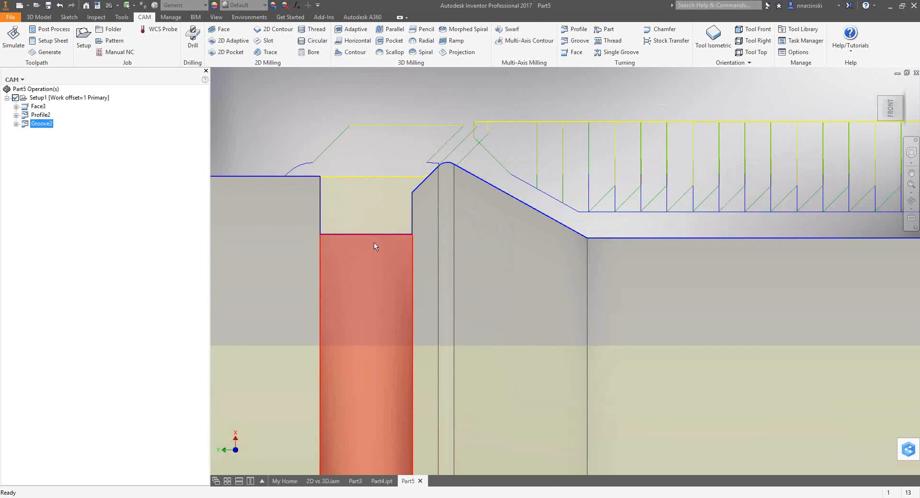
scroll(397, 215, "down", 5)
scroll(393, 228, "up", 2)
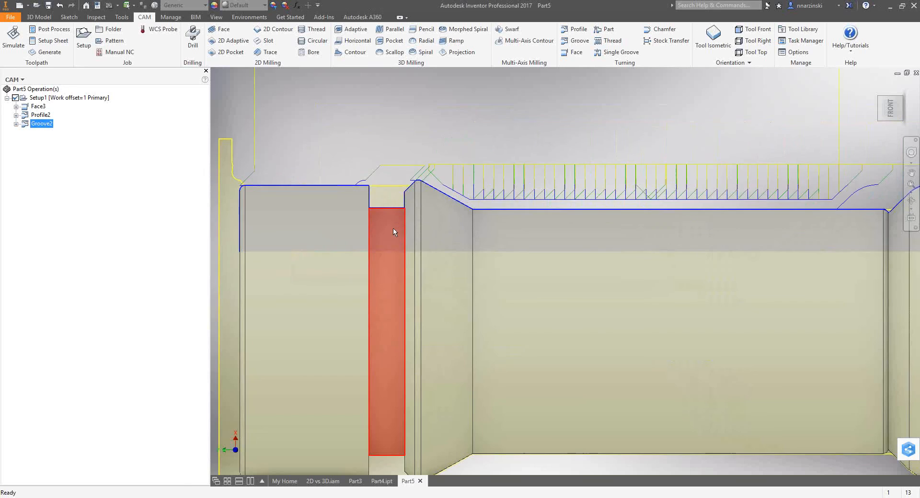
scroll(378, 211, "down", 4)
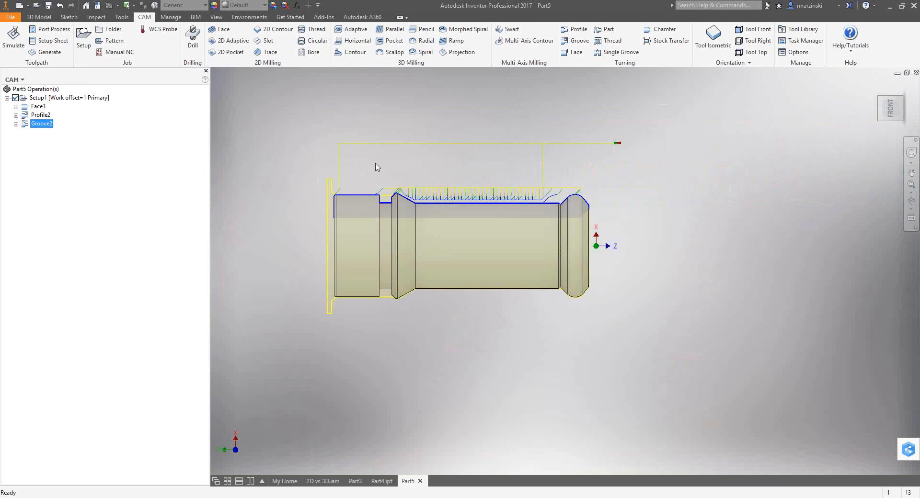
left_click(107, 186)
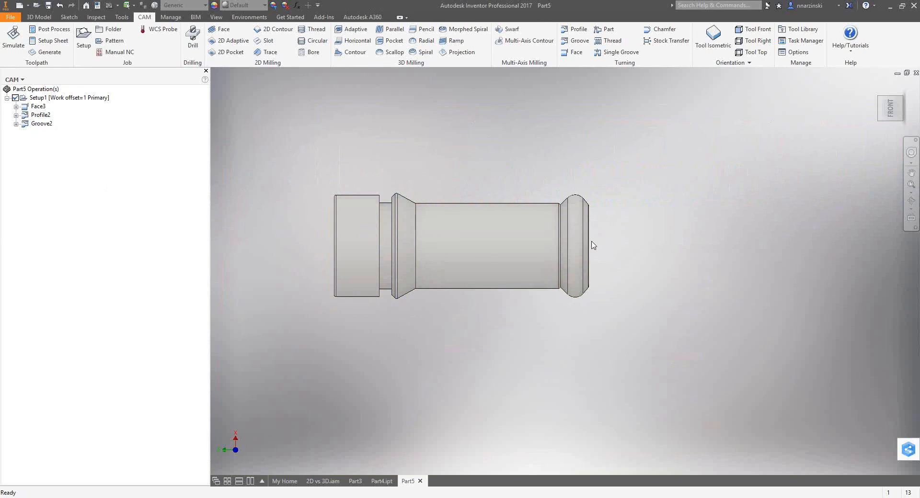
Simulate all Setup1 turning operations at a faster playback speed and compare the machined stock with the part.
middle_click_drag(729, 209, 775, 268, "shift")
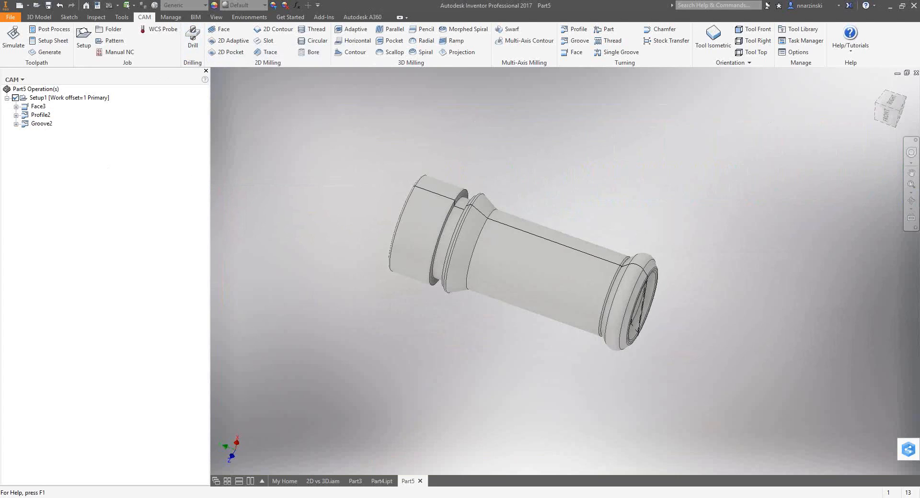
left_click(68, 97)
left_click(14, 39)
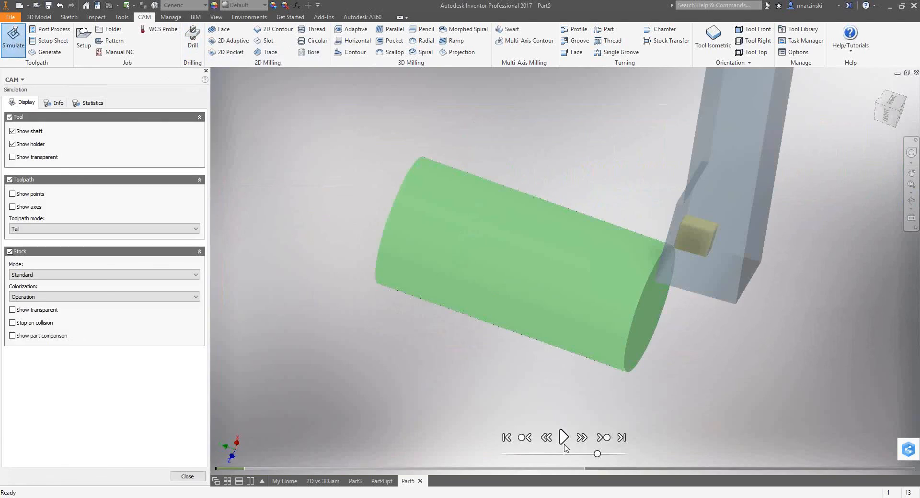
left_click(563, 438)
left_click_drag(597, 454, 620, 454)
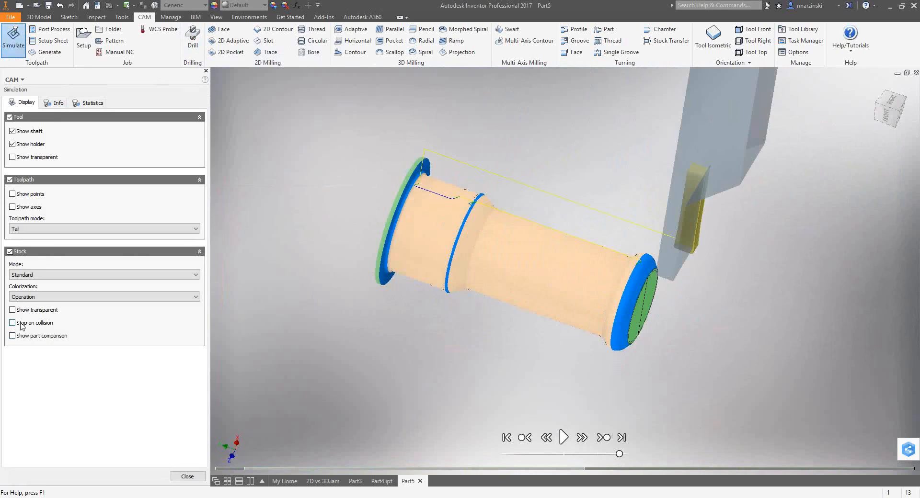
left_click(25, 337)
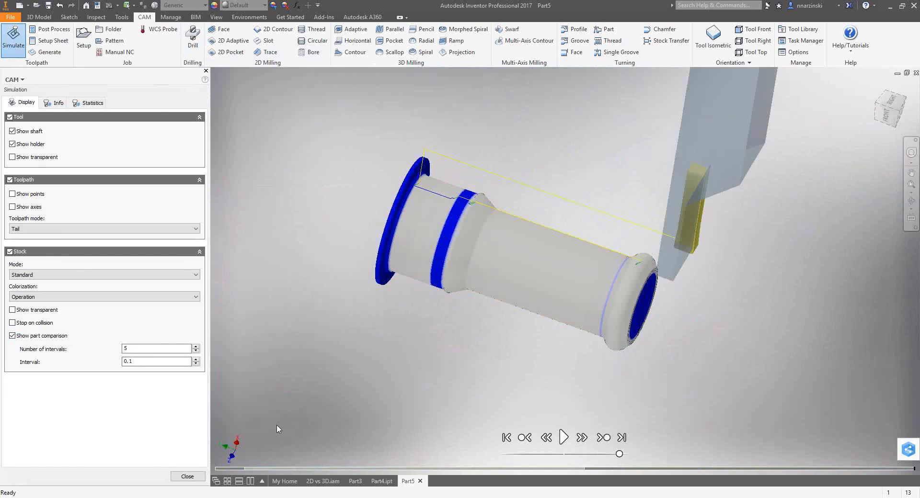
left_click(187, 476)
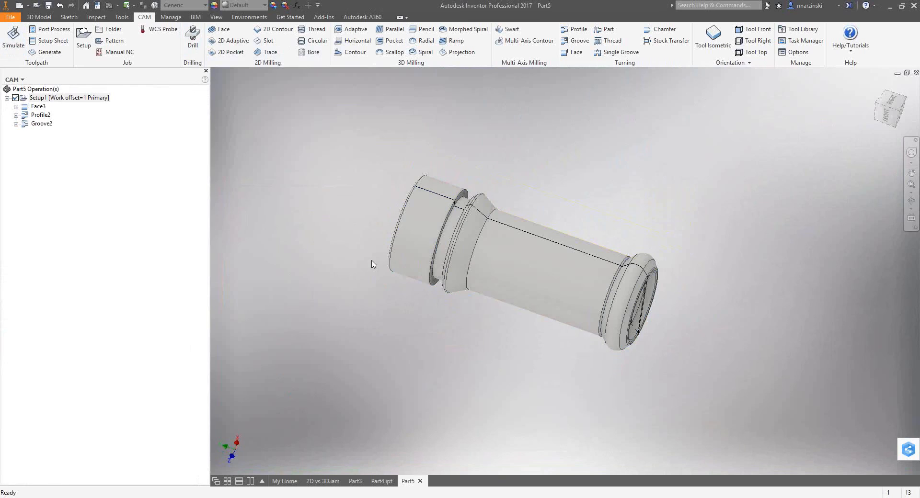
Open Sketch1 under Revolution1 to review the profile projected from the DWG underlay, and leave the sketch.
middle_click_drag(504, 329, 479, 314, "shift")
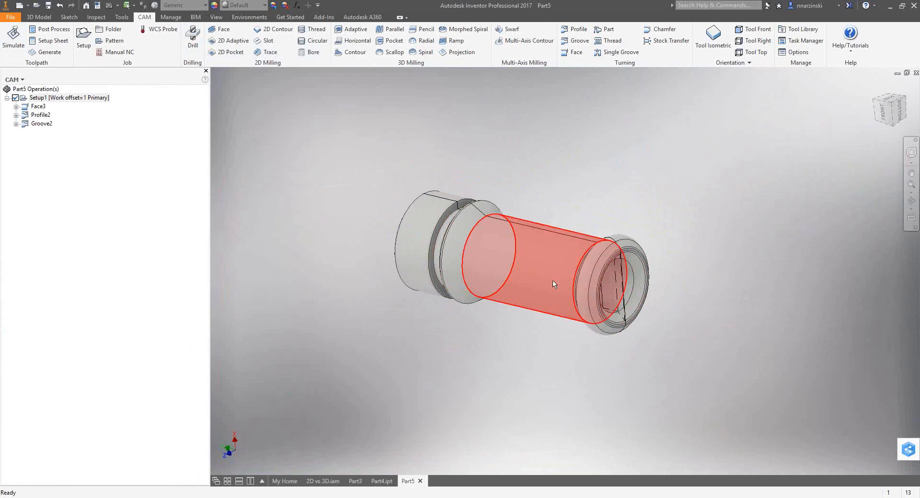
left_click(21, 80)
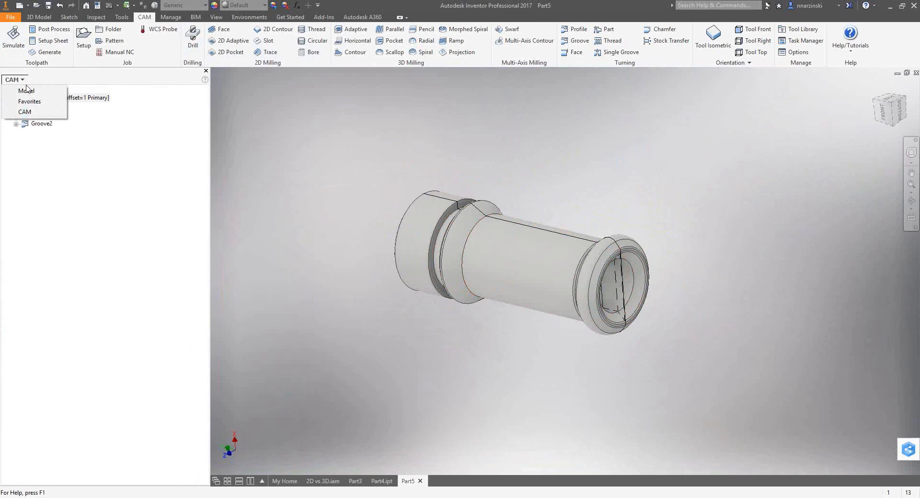
left_click(26, 89)
left_click(7, 145)
double_click(31, 153)
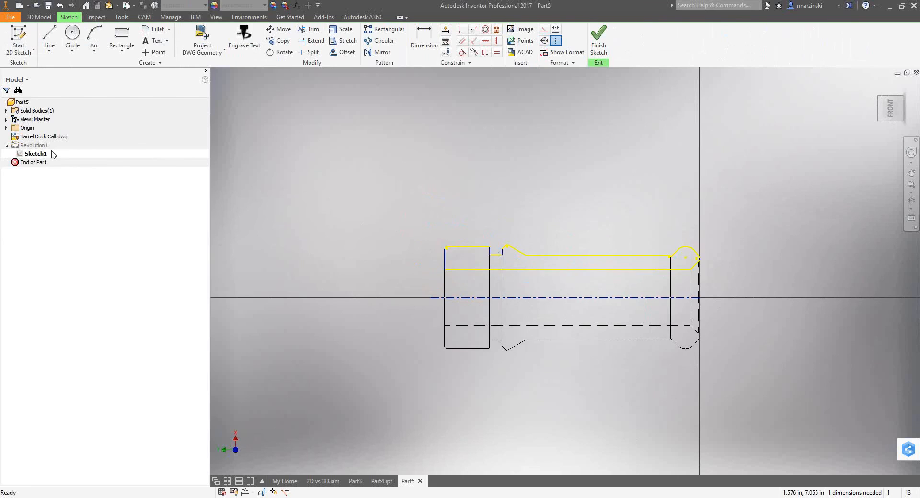
left_click(598, 40)
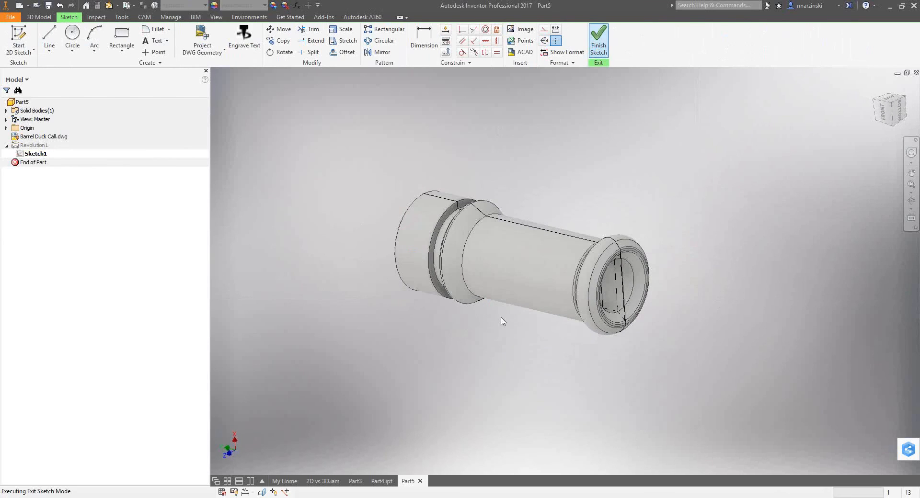
Switch to AutoCAD with the Barrel Duck Call.dwg drawing.
key("alt+Tab")
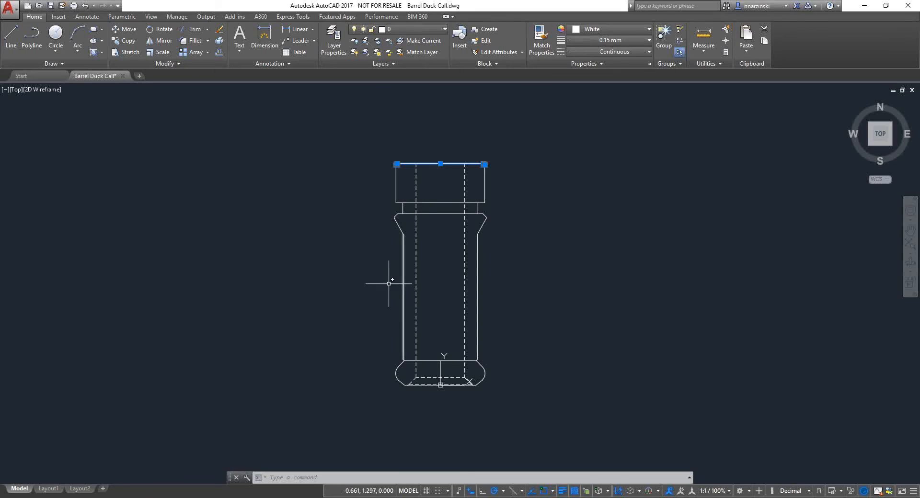
Try to scale the barrel's upper end line in the DWG, and undo the scaling.
left_click(257, 137)
left_click(291, 138)
left_click(159, 52)
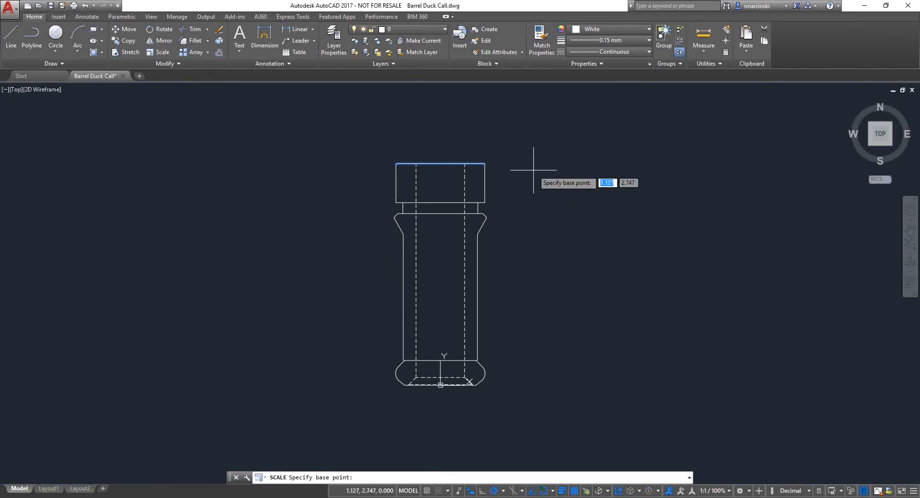
left_click(540, 129)
type("`")
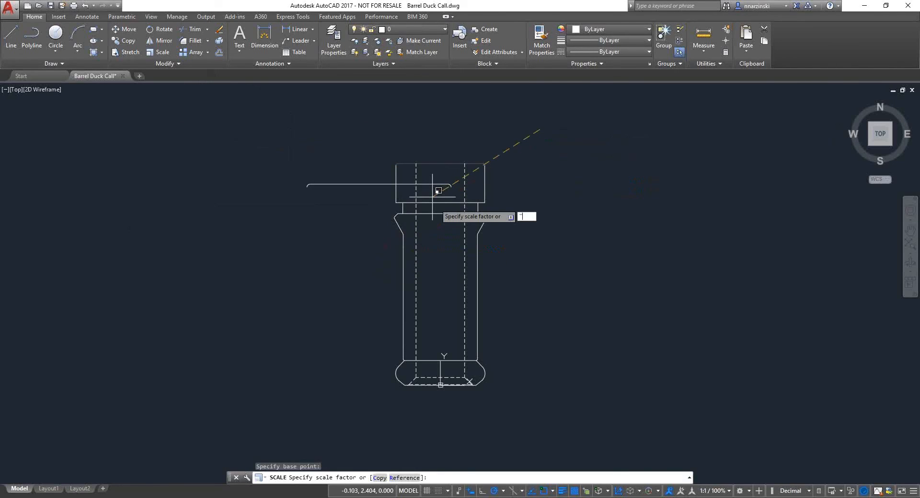
left_click(511, 154)
type("`")
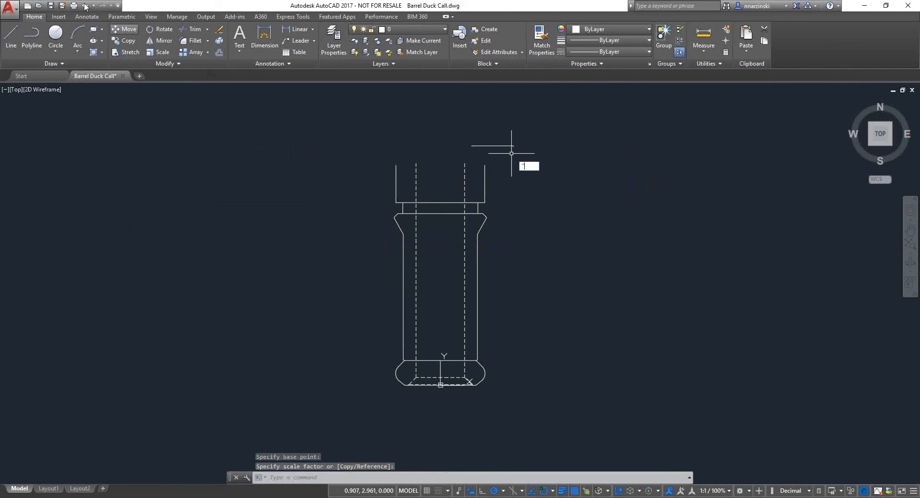
left_click(85, 5)
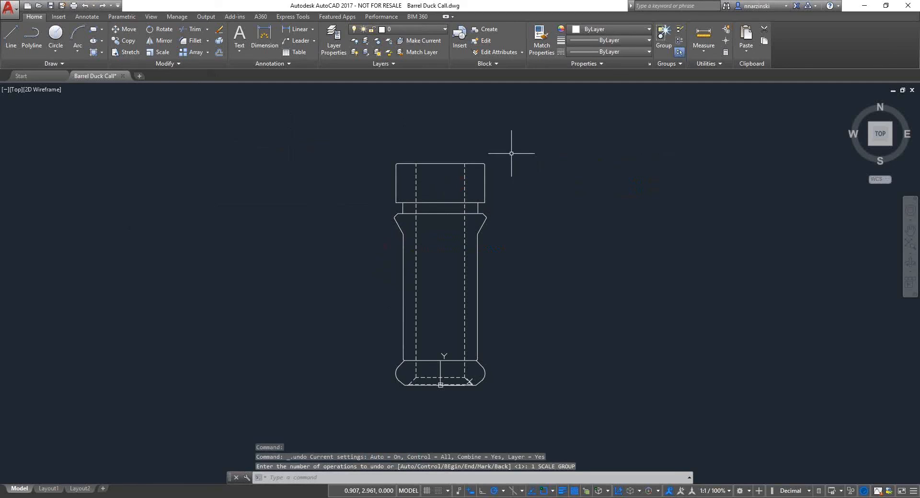
Stretch the barrel's upper end, including the neck groove and flare, upward to lengthen the body, and save the drawing.
left_click(126, 52)
left_click(547, 137)
left_click(371, 242)
key("Return")
left_click(573, 273)
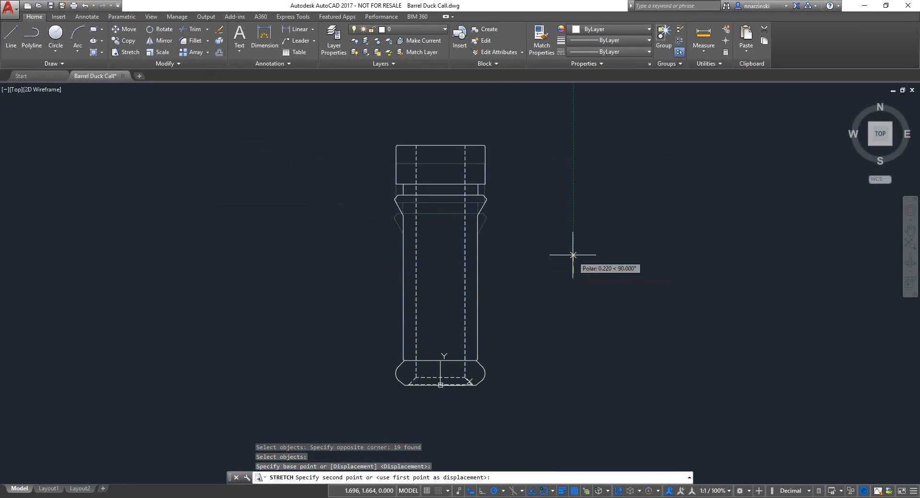
left_click(570, 223)
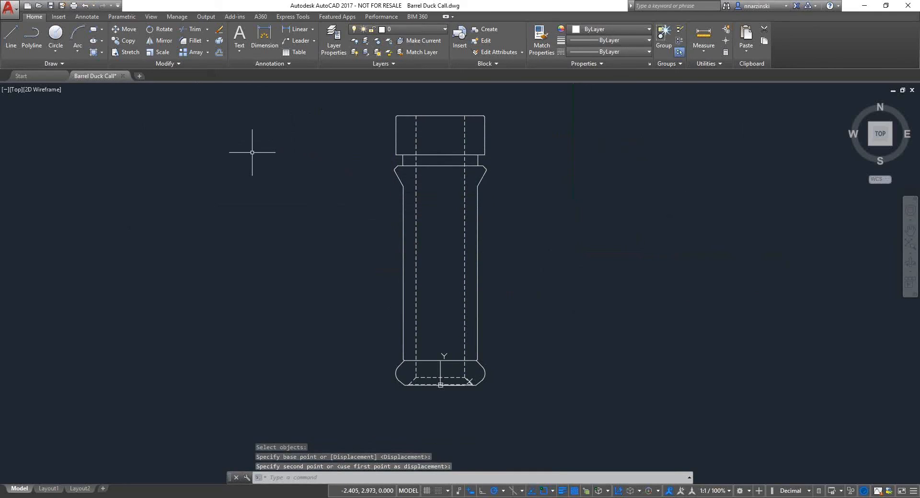
left_click(51, 5)
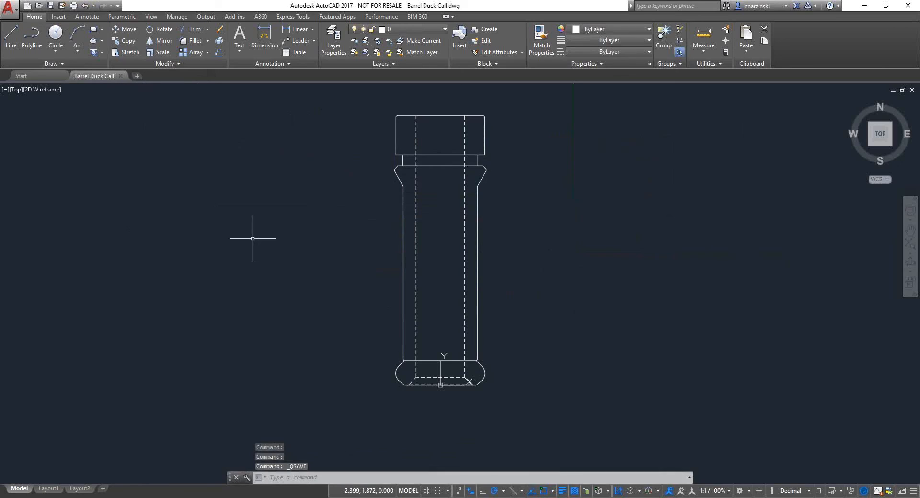
Switch back to Inventor and update Part5 from the modified Barrel Duck Call.dwg.
left_click(244, 497)
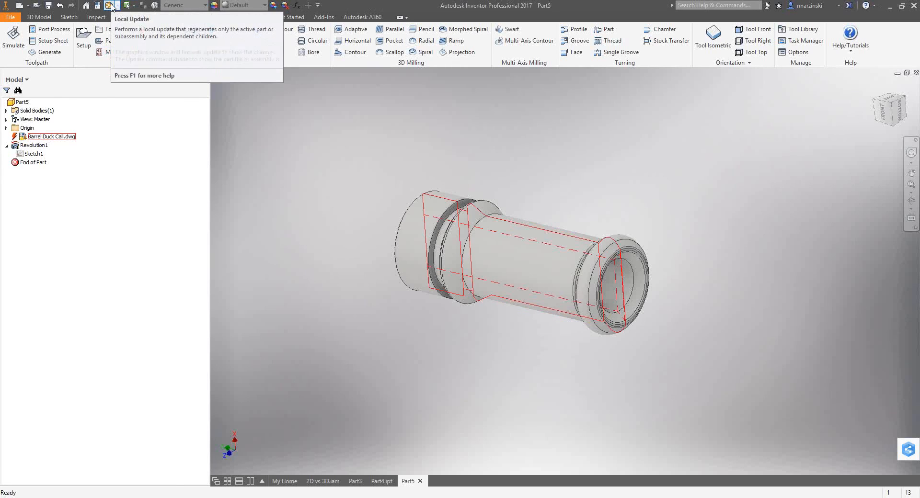
left_click(110, 6)
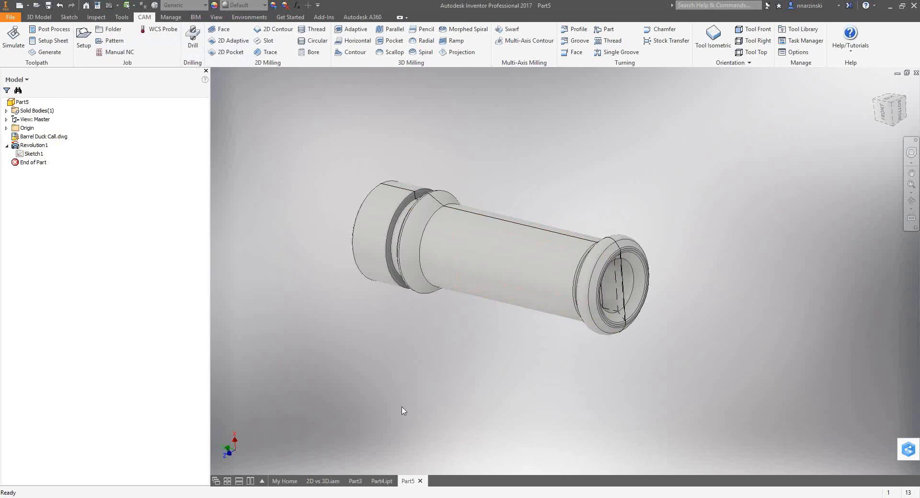
Regenerate the Setup1 toolpaths for the lengthened barrel.
left_click(27, 80)
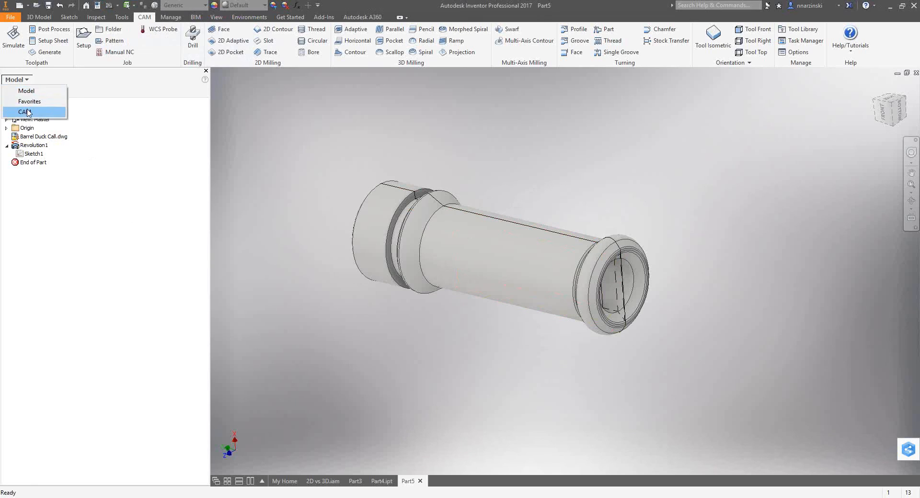
left_click(25, 112)
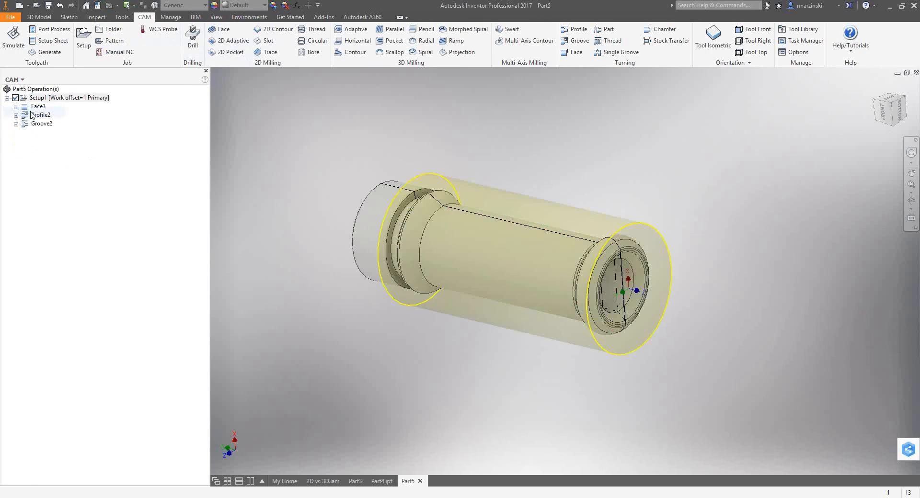
left_click(47, 52)
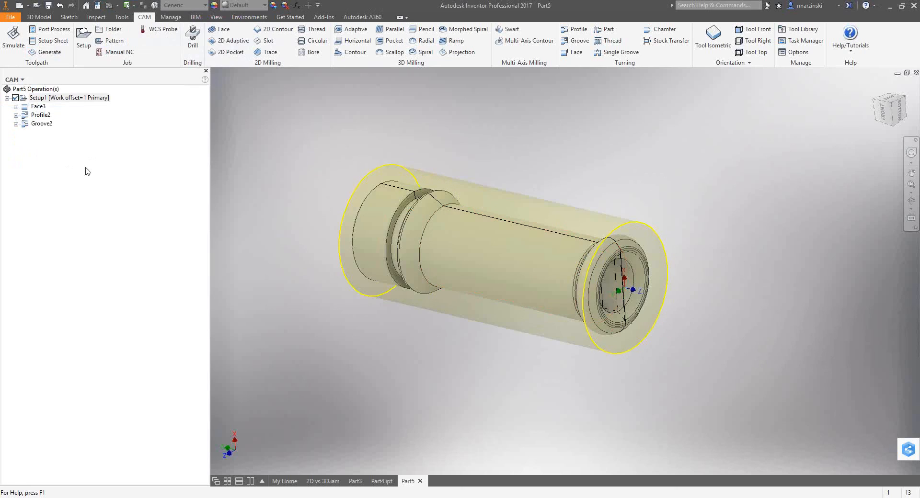
Examine the regenerated Face3, Profile2 and Groove2 toolpaths, including from the tool front view, checking how they follow the longer barrel.
left_click(38, 106)
key("Down")
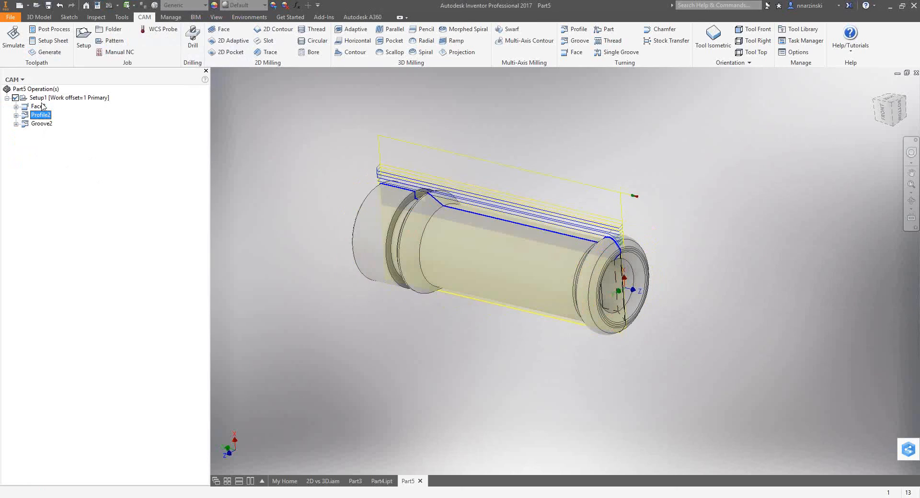
key("Down")
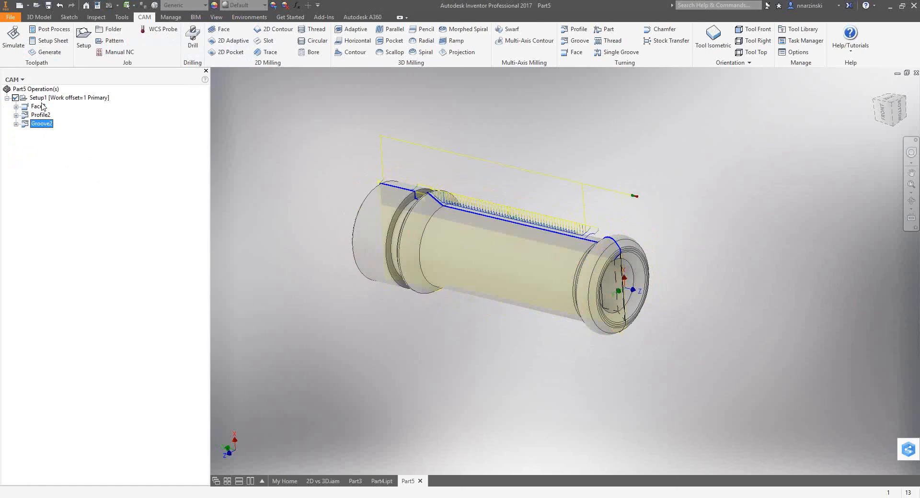
key("Up")
key("Up")
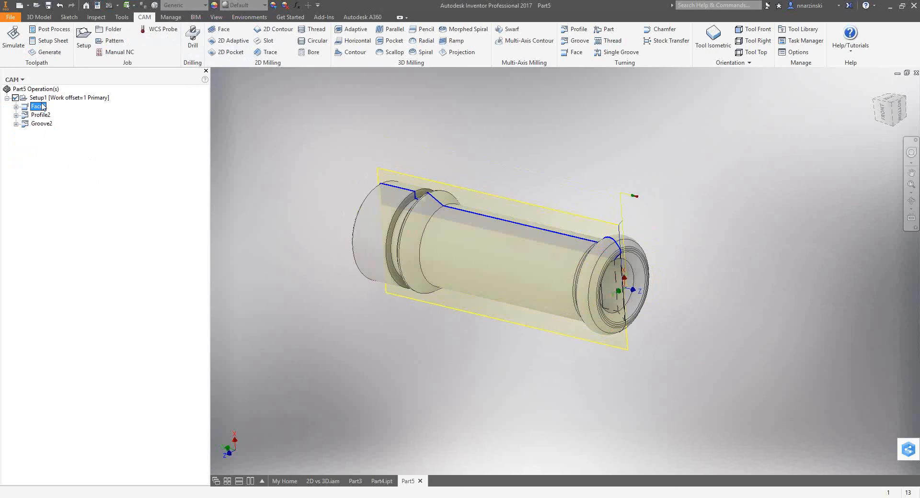
left_click(754, 30)
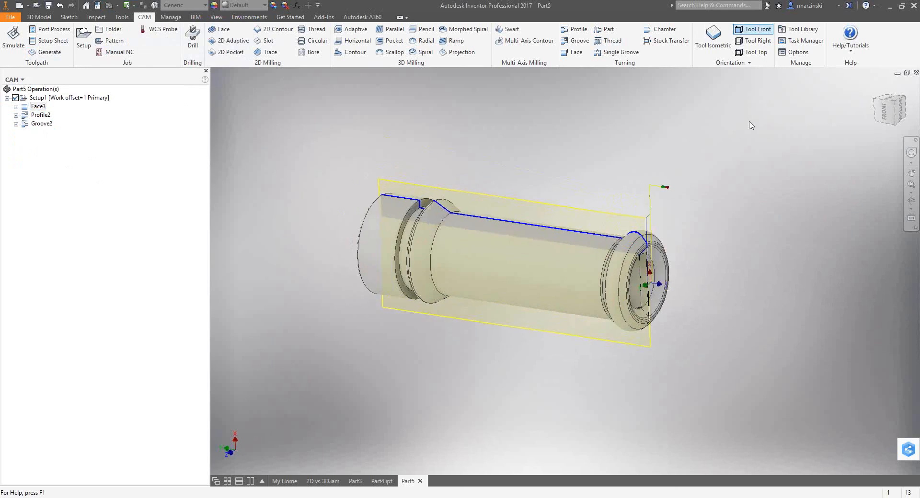
left_click(39, 124)
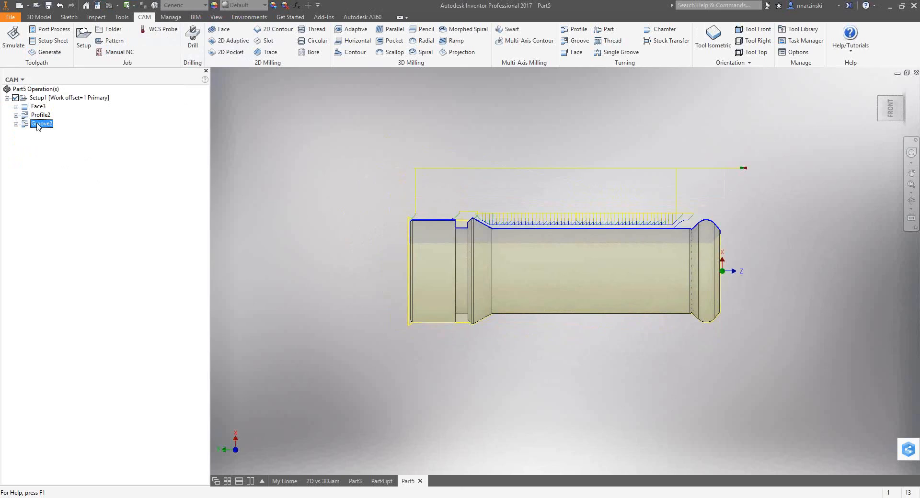
left_click(353, 227)
Switch to the "Become a multilingual Programmer" presentation in PowerPoint.
key("alt+Tab")
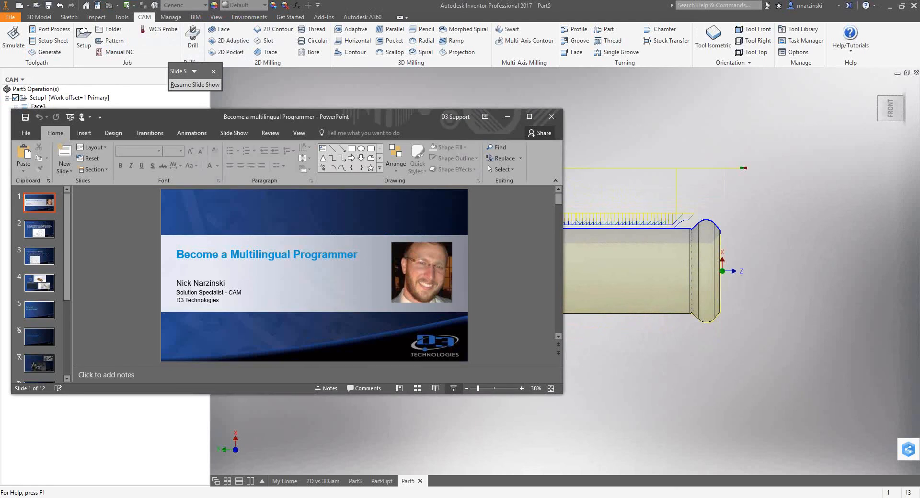